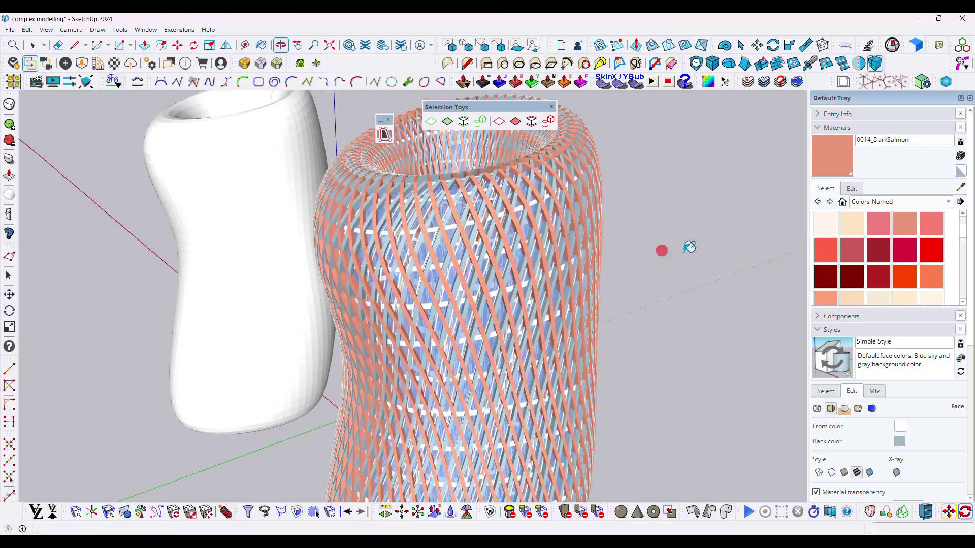
scroll(438, 453, "up", 5)
middle_click_drag(438, 453, 455, 272)
scroll(472, 243, "up", 4)
scroll(445, 174, "up", 4)
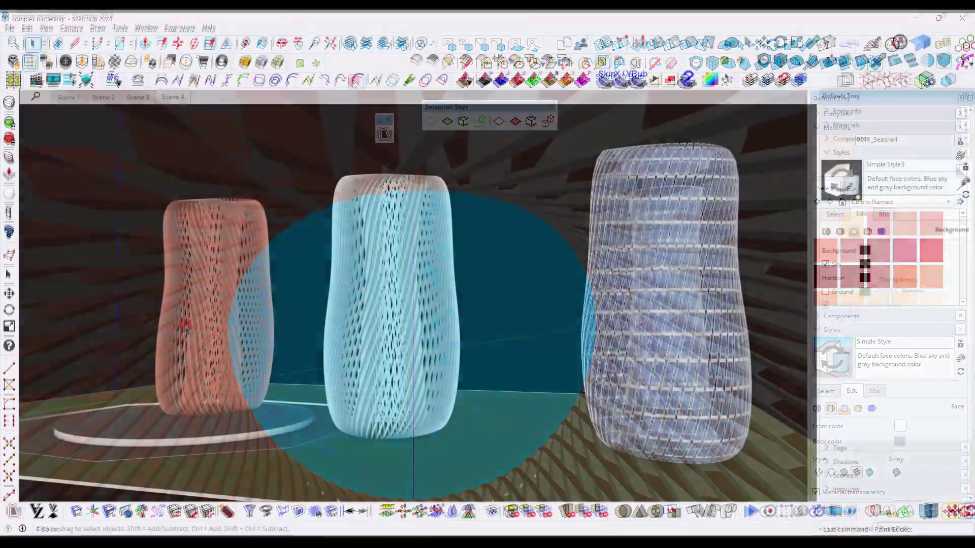
middle_click_drag(152, 325, 277, 260)
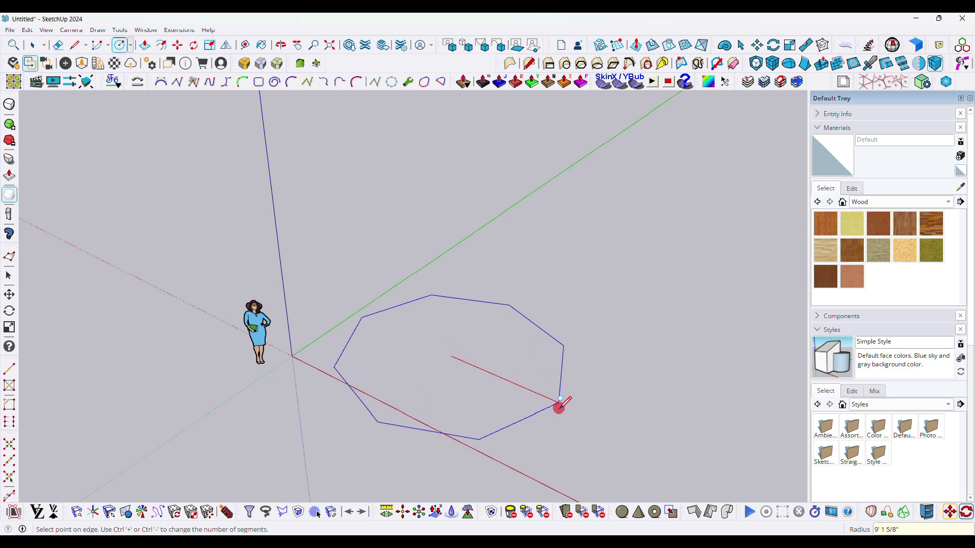
Step: Draw an eight-sided circle with a radius of about 9' 2" on the ground beside the origin
left_click(560, 404)
key("space")
middle_click_drag(382, 360, 449, 378)
left_click(450, 378)
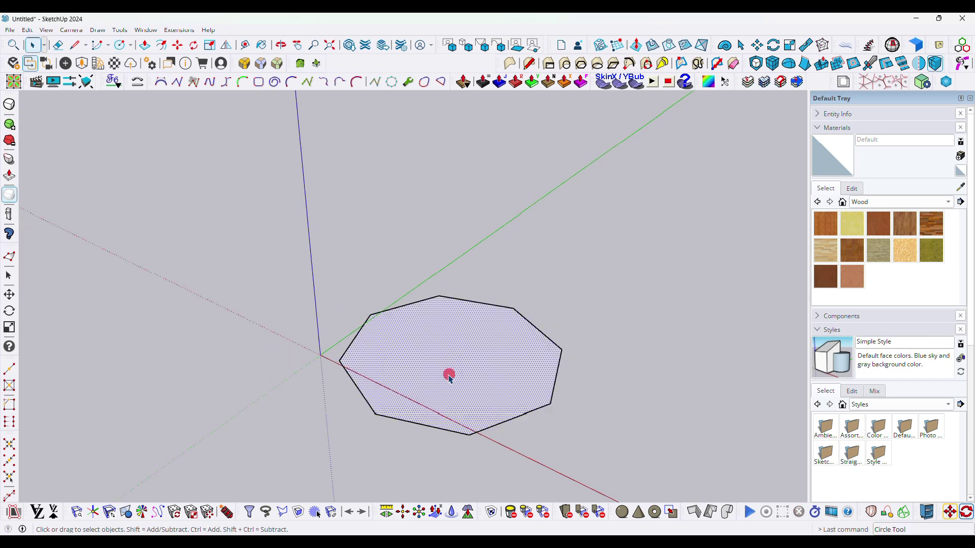
left_click(494, 188)
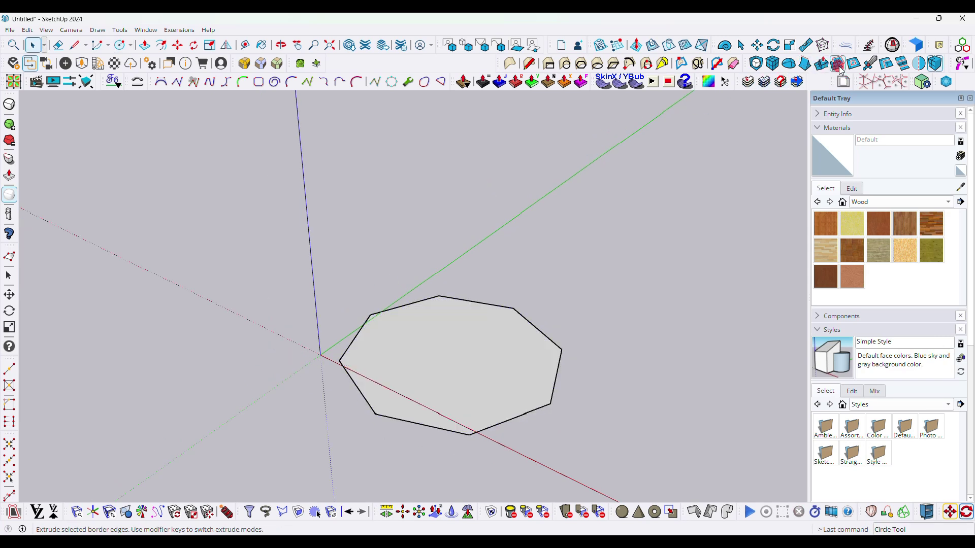
Step: Inset the octagonal face with Artisan's Inset Faces tool and delete the inner face to leave a ring
left_click_drag(746, 67, 261, 130)
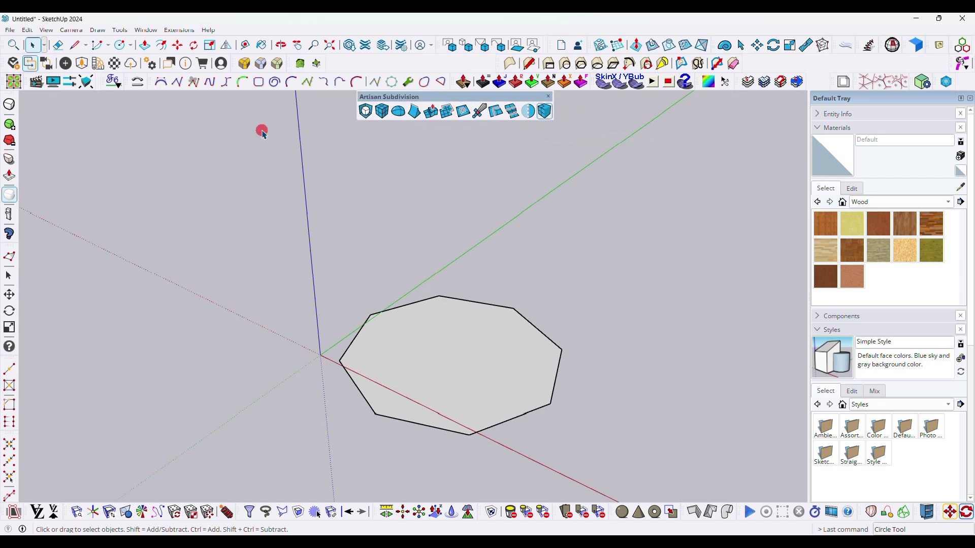
left_click(464, 111)
left_click(421, 343)
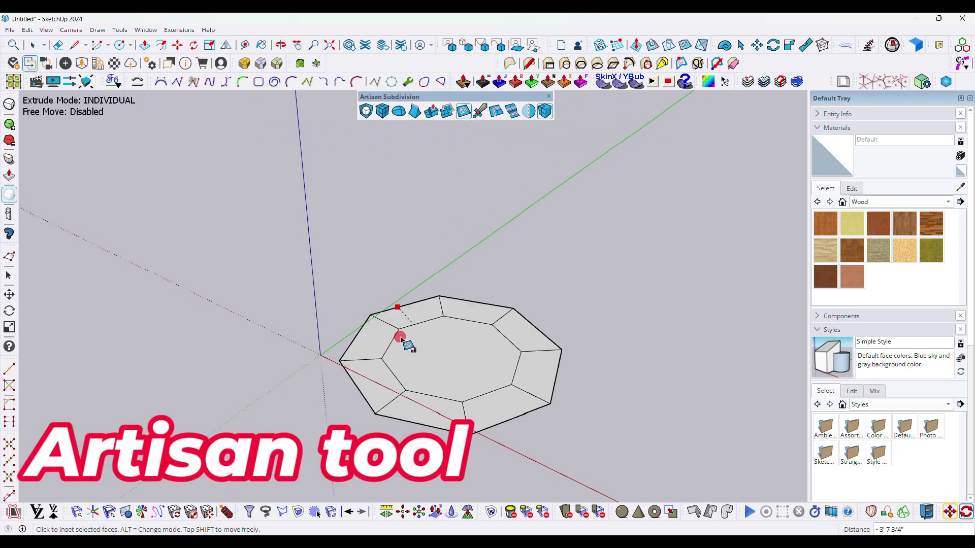
left_click(408, 343)
key("space")
left_click(447, 354)
key("Delete")
Step: Extrude the ring's faces upward as a group in three stacked sections to form a hollow eight-sided column
left_click_drag(293, 265, 627, 454)
scroll(480, 429, "down", 2)
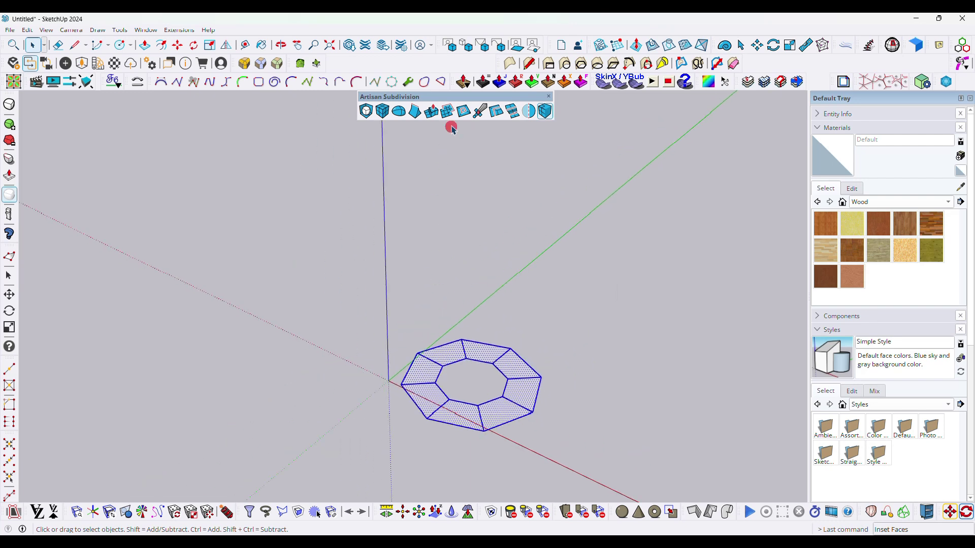
left_click(431, 111)
left_click(428, 380)
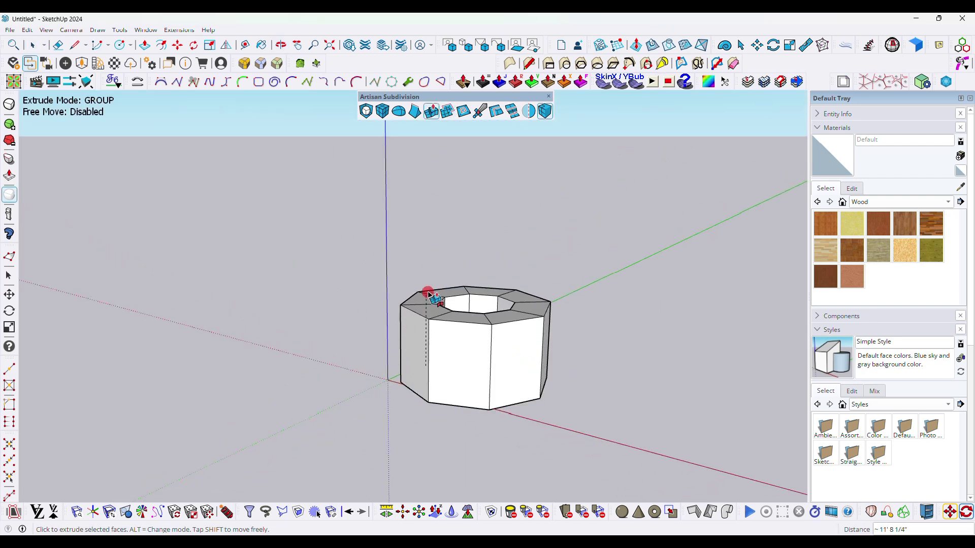
left_click(424, 282)
left_click(422, 282)
scroll(428, 209, "down", 2)
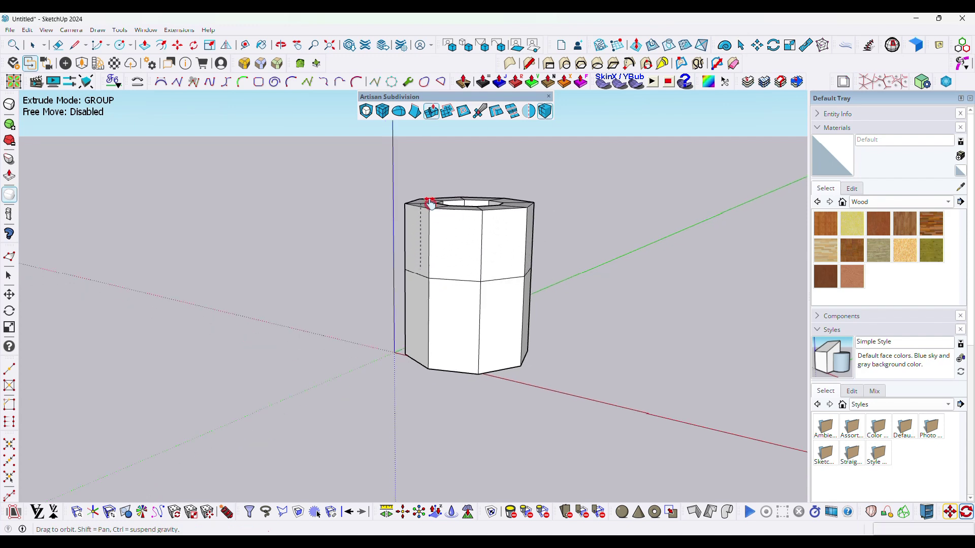
middle_click_drag(431, 200, 434, 267, "shift")
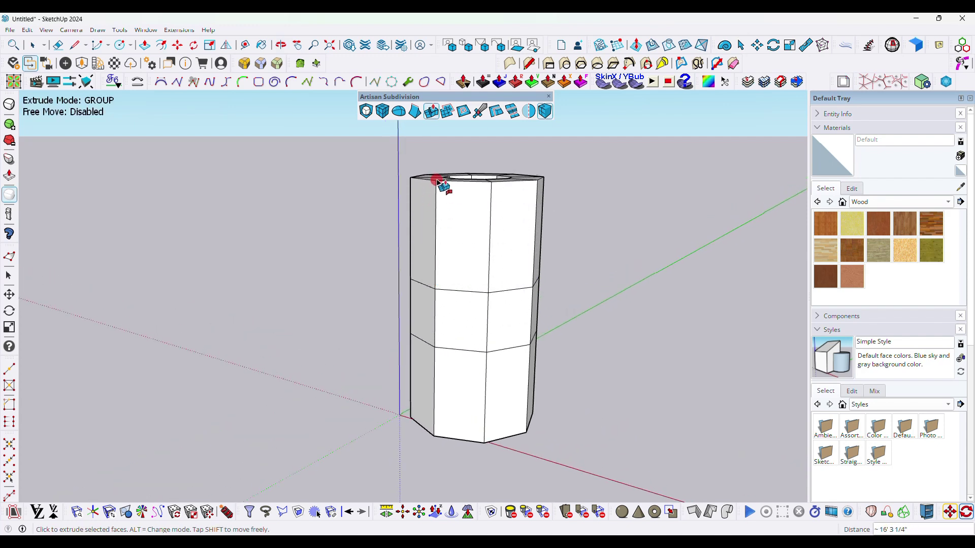
left_click(446, 182)
middle_click_drag(428, 241, 479, 265)
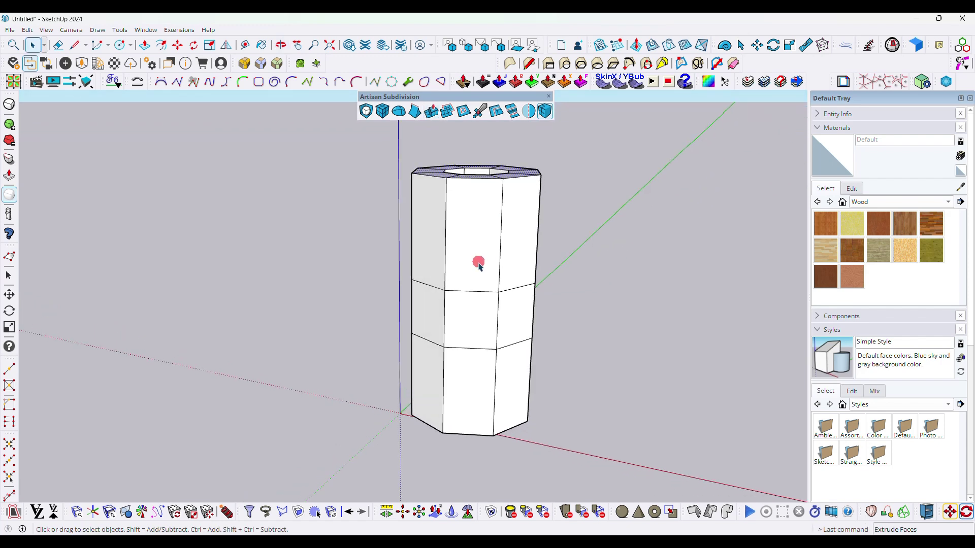
middle_click_drag(457, 223, 502, 286)
Step: Pinch the column's waist with Vertex Tools by moving vertices of the upper middle edge loop inward
left_click(9, 256)
left_click_drag(417, 257, 420, 298)
middle_click_drag(418, 307, 373, 299)
left_click(420, 279)
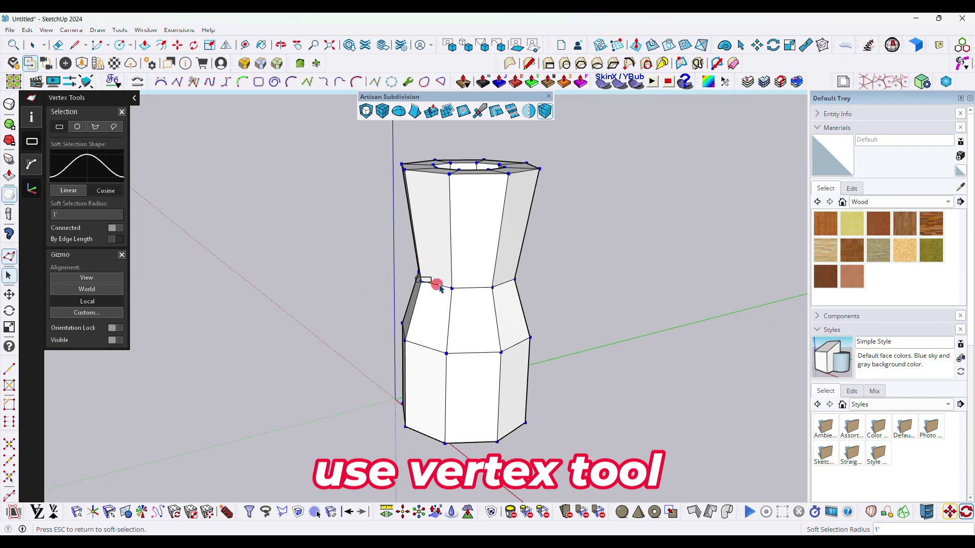
left_click_drag(439, 286, 459, 295)
middle_click_drag(457, 300, 431, 335)
left_click_drag(465, 295, 424, 294)
middle_click_drag(415, 380, 475, 368)
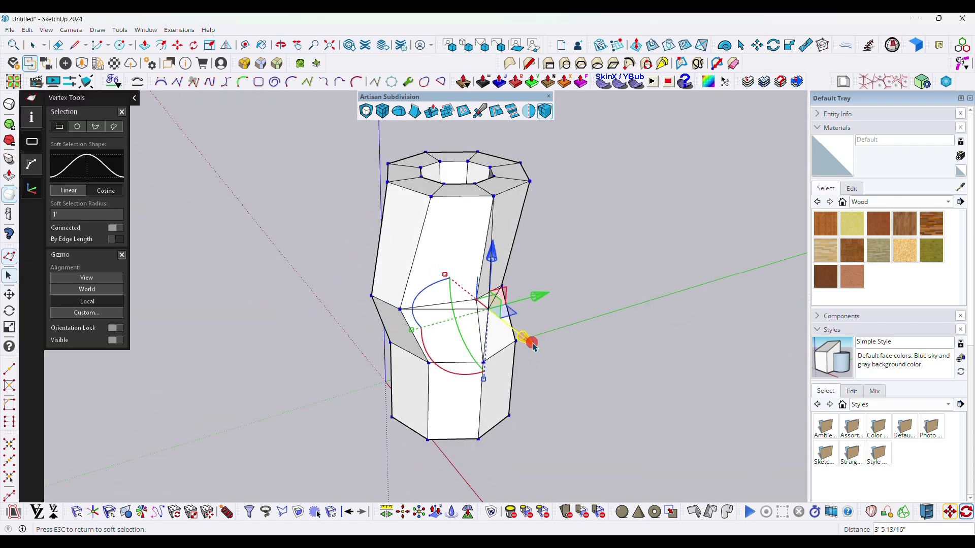
left_click_drag(532, 345, 539, 352)
Step: Move waist and base vertices on the column's opposite side to give it an irregular silhouette
middle_click_drag(507, 350, 655, 340)
left_click_drag(387, 276, 408, 295)
left_click_drag(458, 274, 426, 278)
middle_click_drag(437, 316, 434, 269)
left_click_drag(441, 388, 484, 421)
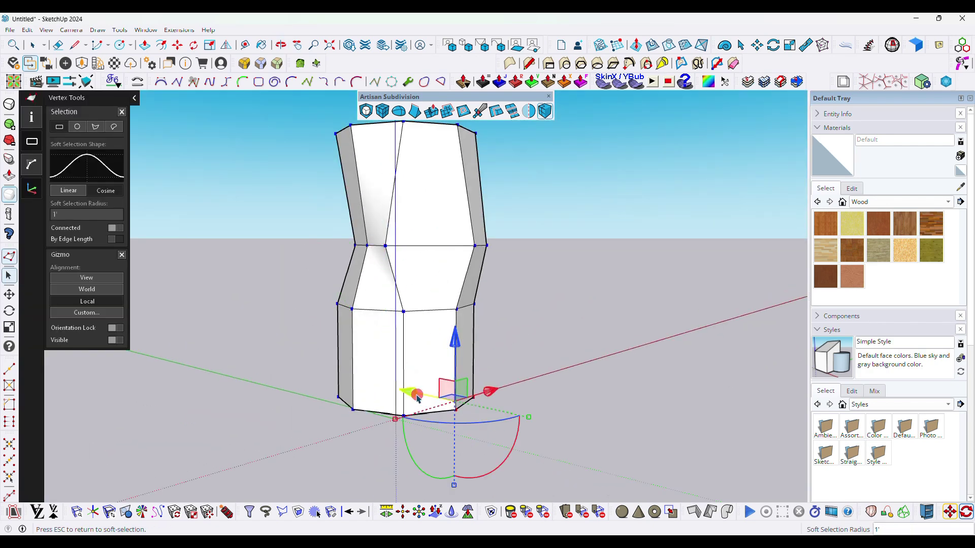
middle_click_drag(337, 402, 498, 238)
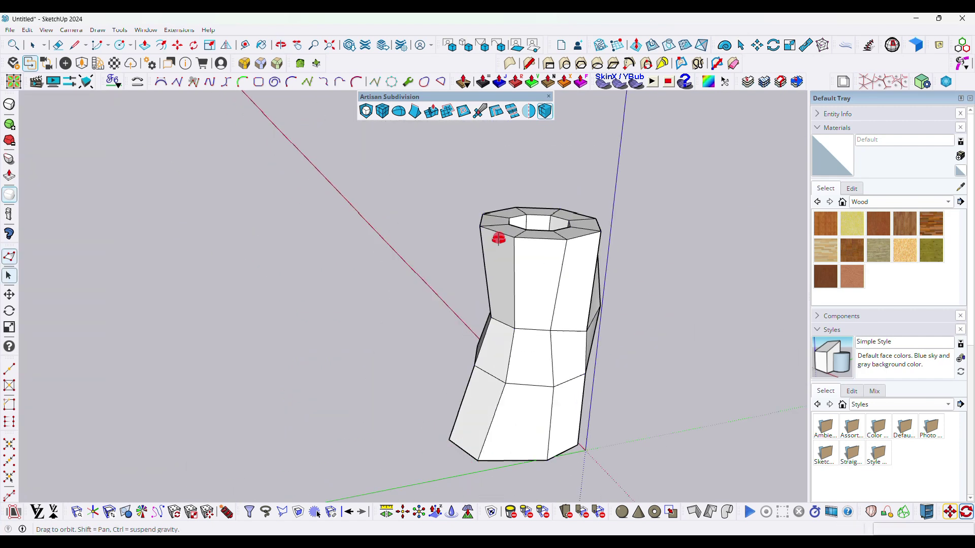
Step: Lower outer vertices of the top rim on one side to start a sloping shoulder around the opening
scroll(498, 238, "up", 3)
left_click_drag(528, 268, 530, 270, "ctrl")
middle_click_drag(507, 282, 500, 309)
left_click_drag(426, 259, 381, 265)
middle_click_drag(439, 360, 437, 229)
left_click_drag(392, 162, 393, 178)
middle_click_drag(452, 223, 467, 244)
left_click(527, 228)
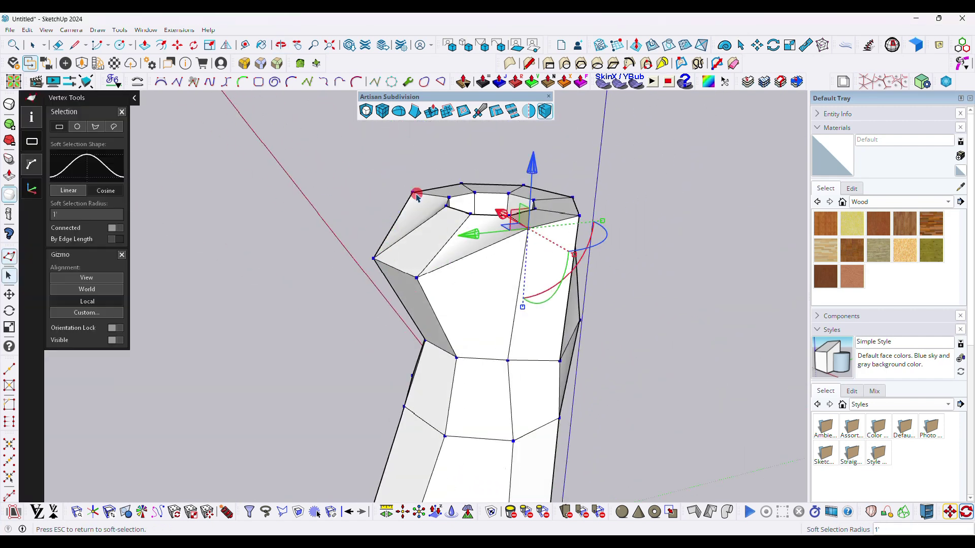
Step: Lower the remaining outer vertices of the top rim so the shoulder slopes all around the opening
left_click_drag(467, 158, 466, 178)
middle_click_drag(431, 272, 493, 290)
middle_click_drag(373, 170, 410, 171)
left_click(456, 166)
left_click(518, 172, "ctrl")
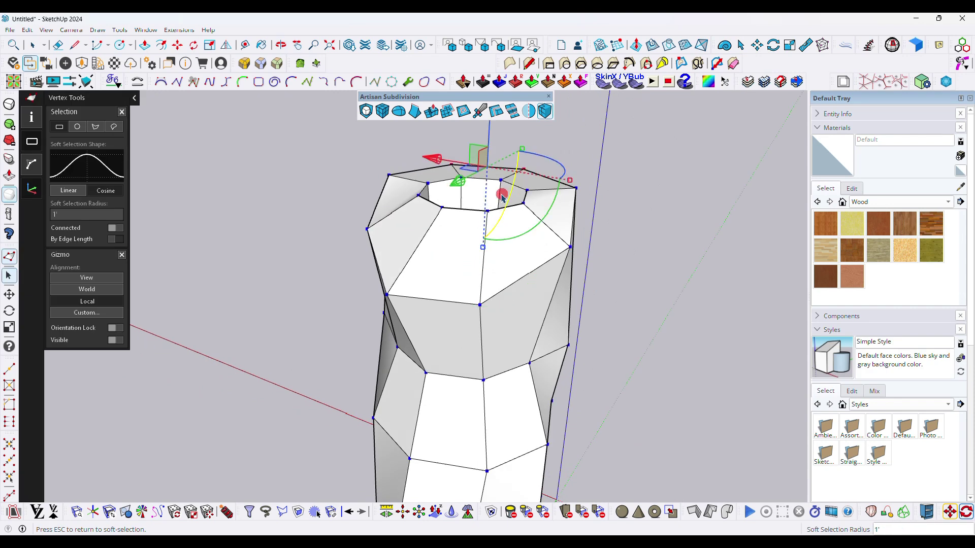
middle_click_drag(502, 208, 512, 246)
middle_click_drag(506, 186, 387, 226)
middle_click_drag(498, 188, 337, 290)
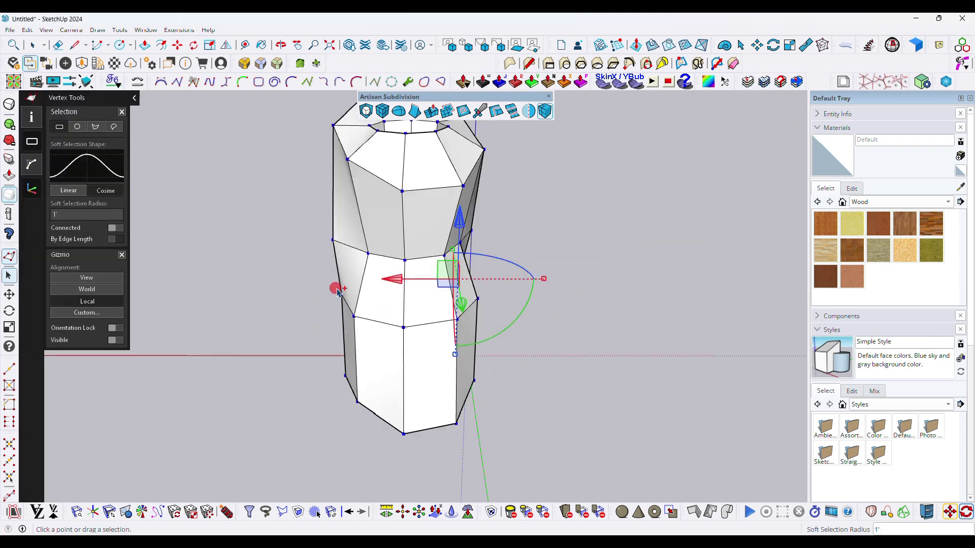
Step: Adjust the side vertices around the column's middle band and finish the vertex editing
left_click_drag(486, 289, 511, 301)
middle_click_drag(525, 320, 300, 271)
scroll(427, 386, "up", 4)
middle_click_drag(396, 392, 398, 207)
key("space")
scroll(276, 284, "down", 5)
Step: Make the whole column mesh a group and reposition it on the ground with the Move tool
right_click(488, 299)
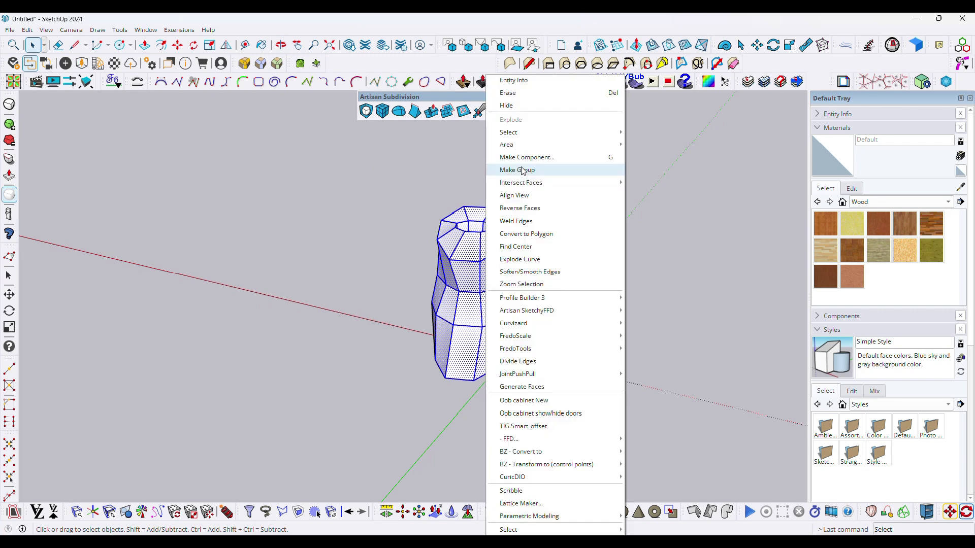
left_click(528, 169)
middle_click_drag(463, 333, 534, 367)
key("m")
left_click(392, 388)
key("space")
left_click(553, 390)
scroll(463, 300, "up", 3)
Step: Subdivide the column group with SUbD and increase its number of subdivisions for a smooth form
left_click(456, 263)
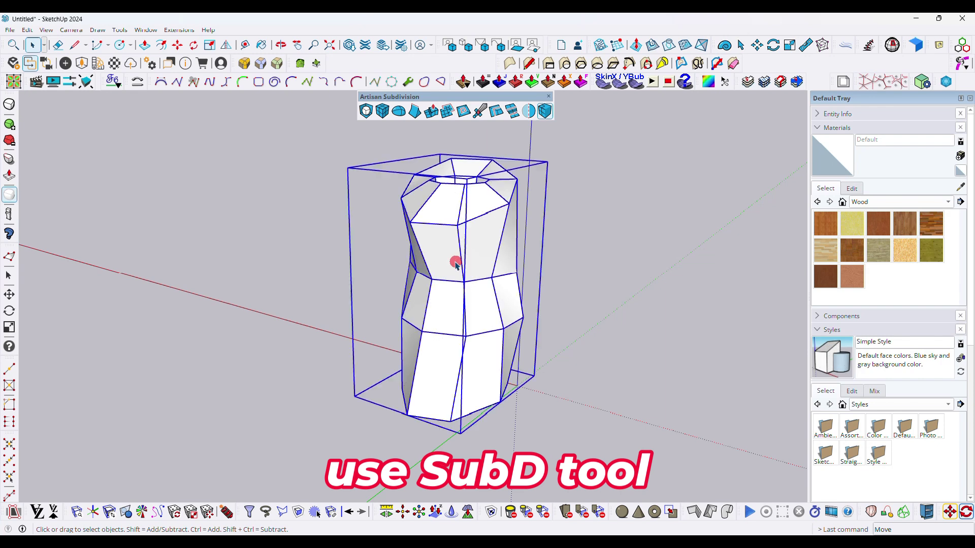
left_click(9, 104)
middle_click_drag(307, 208, 264, 210)
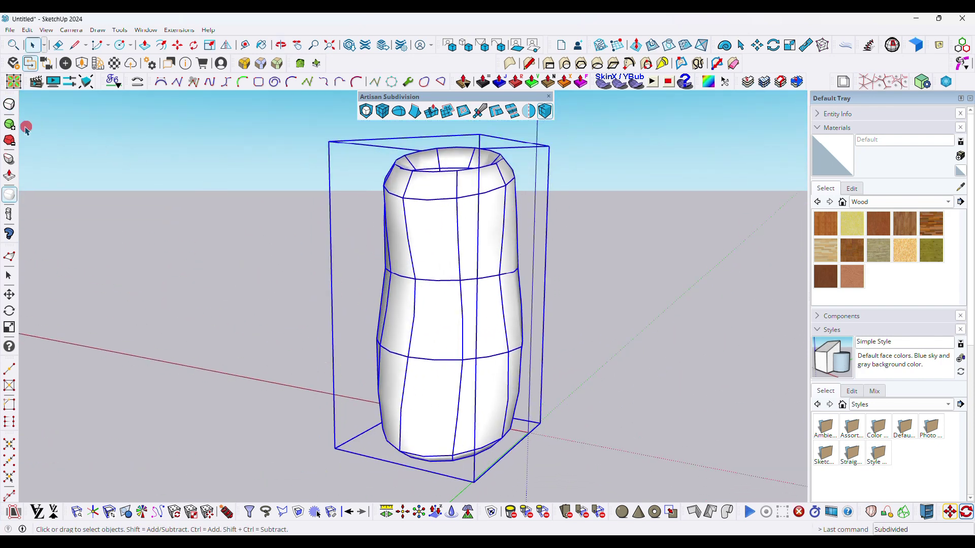
middle_click_drag(338, 201, 454, 255)
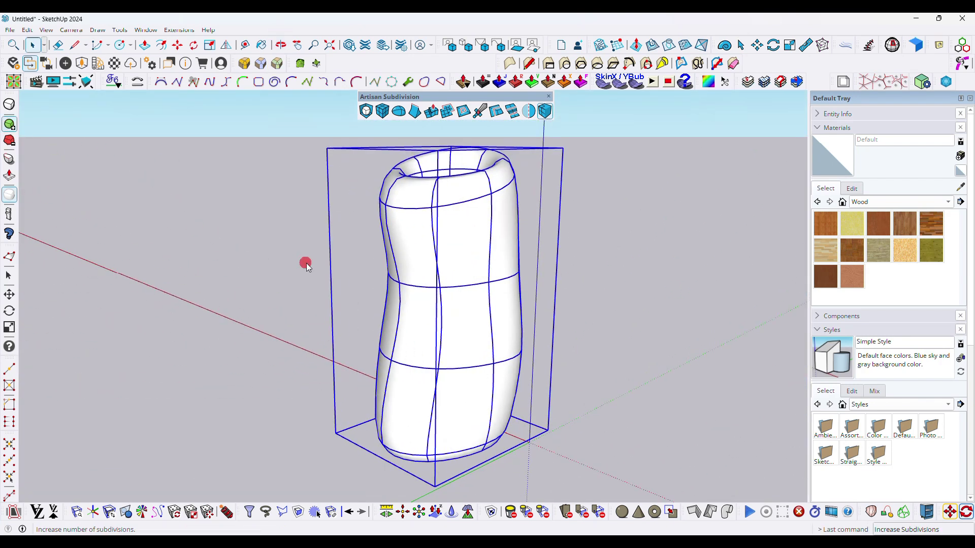
scroll(456, 285, "down", 1)
middle_click_drag(457, 285, 449, 293)
Step: Dock the Artisan Subdivision tools and convert the subdivided group to a plain mesh
left_click_drag(482, 96, 772, 63)
right_click(413, 262)
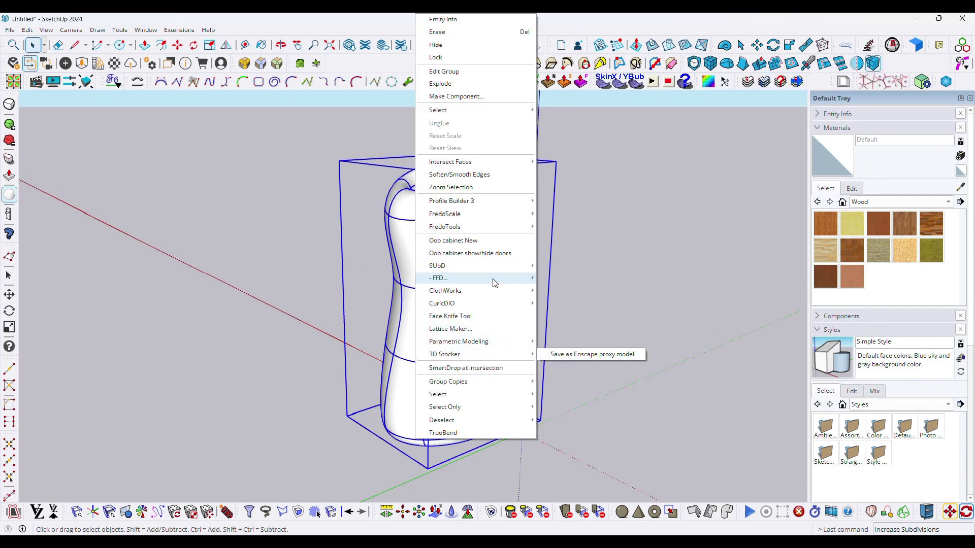
mouse_move(500, 266)
left_click(552, 266)
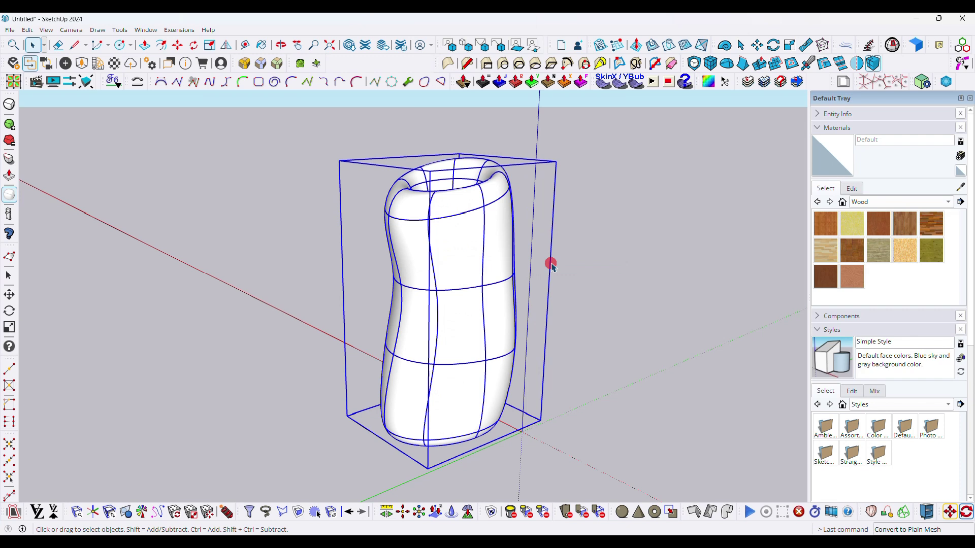
scroll(477, 275, "down", 1)
scroll(467, 278, "up", 3)
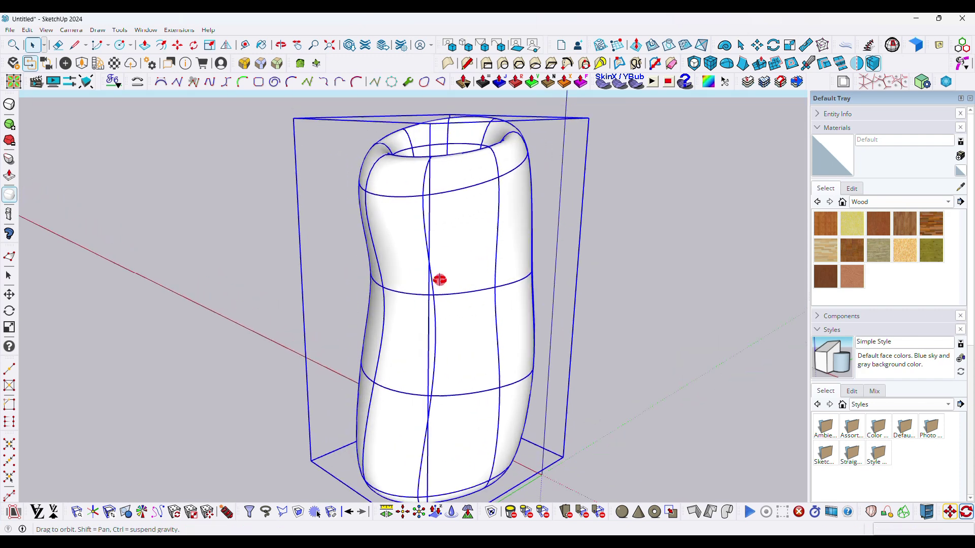
scroll(437, 279, "down", 4)
Step: Show the QuadFace Tools and unsmooth the quads of the column group to expose its mesh edges
right_click(416, 81)
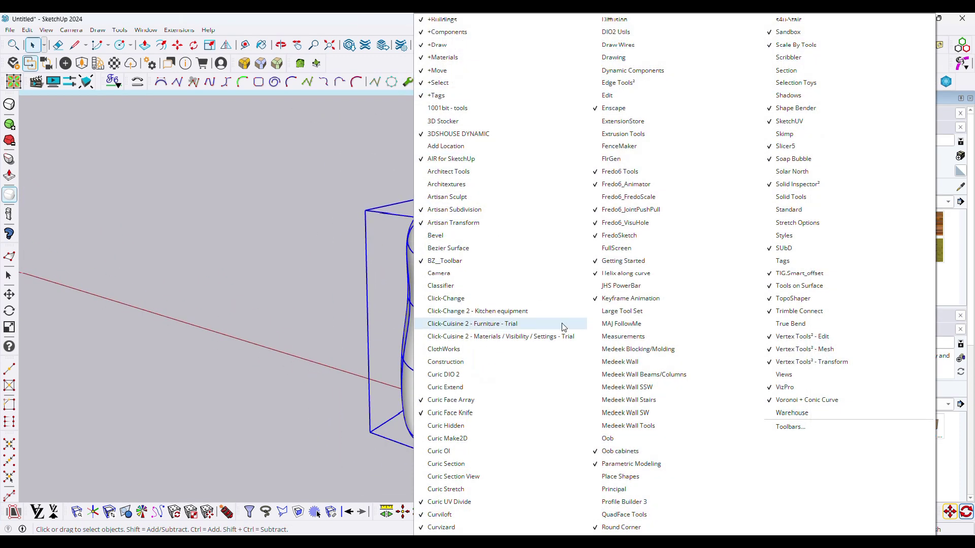
left_click(624, 514)
left_click_drag(427, 108, 420, 107)
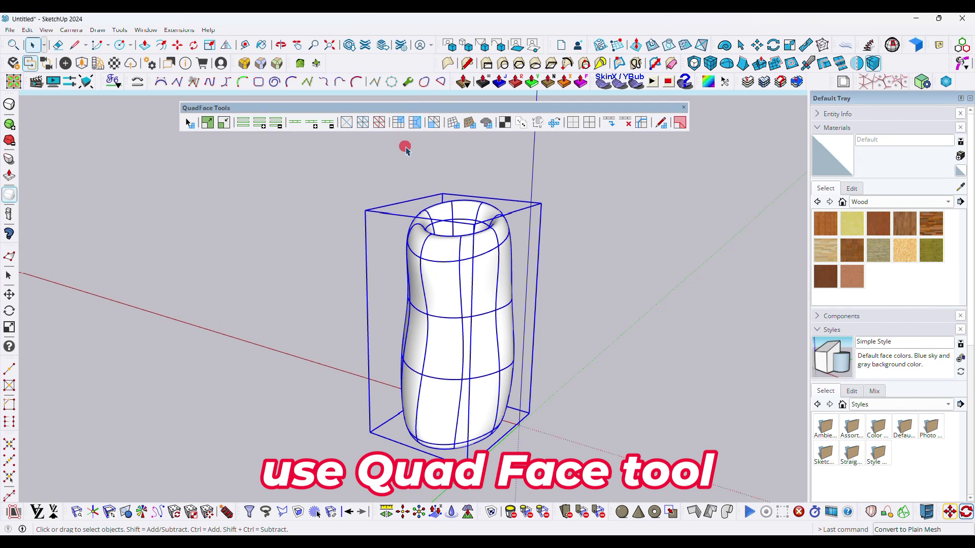
left_click(587, 128)
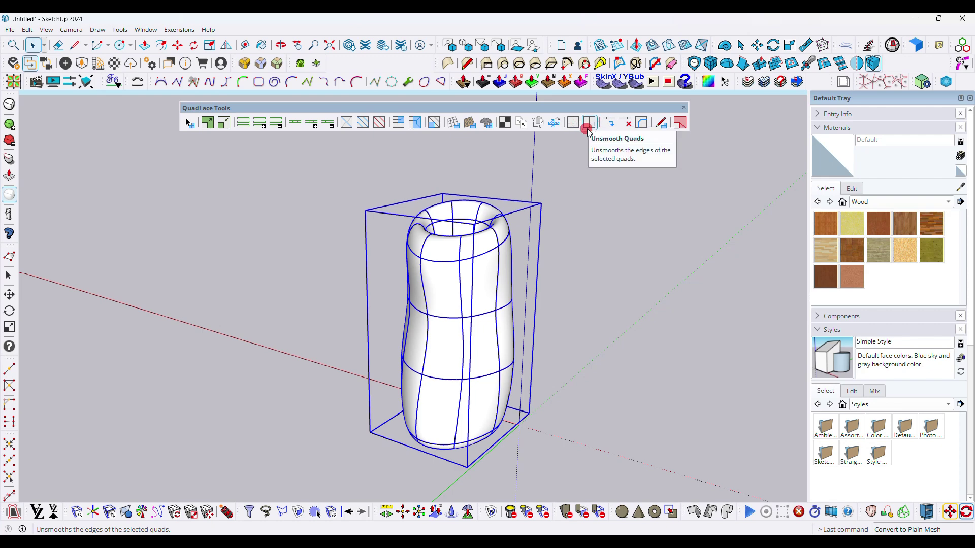
left_click(376, 311)
middle_click_drag(376, 311, 602, 170)
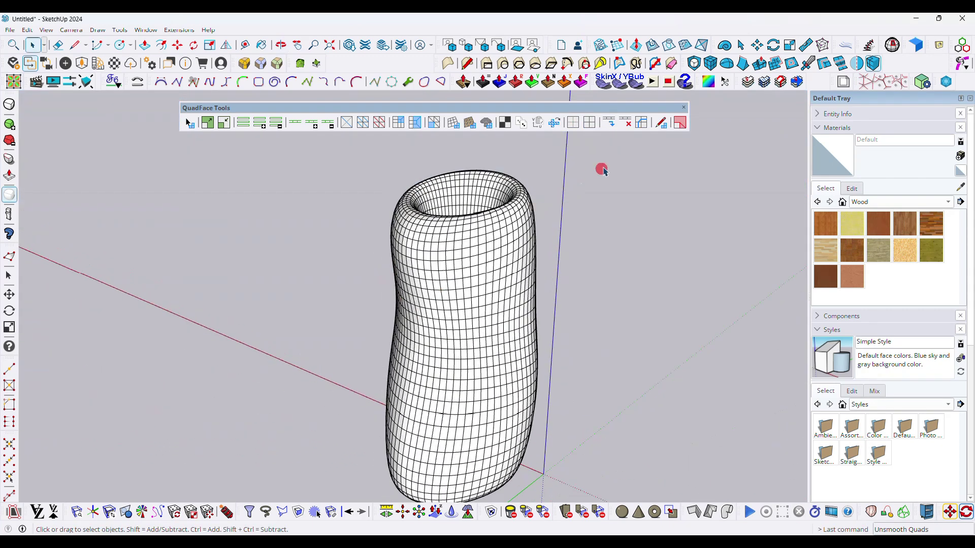
Step: Undock the Artisan Subdivision tools for editing the column mesh's inner wall
left_click_drag(487, 110, 510, 110)
middle_click_drag(451, 239, 483, 363)
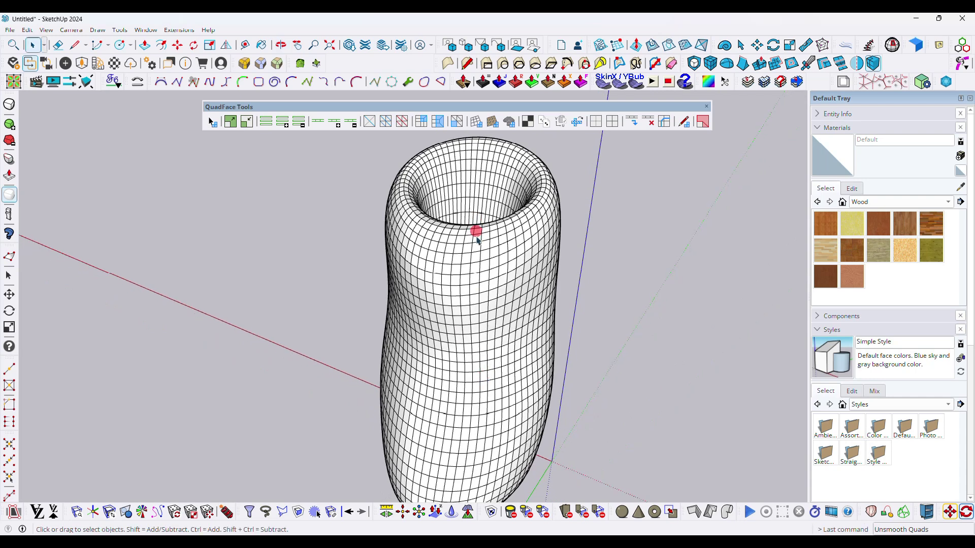
middle_click_drag(477, 226, 495, 455)
scroll(464, 311, "up", 15)
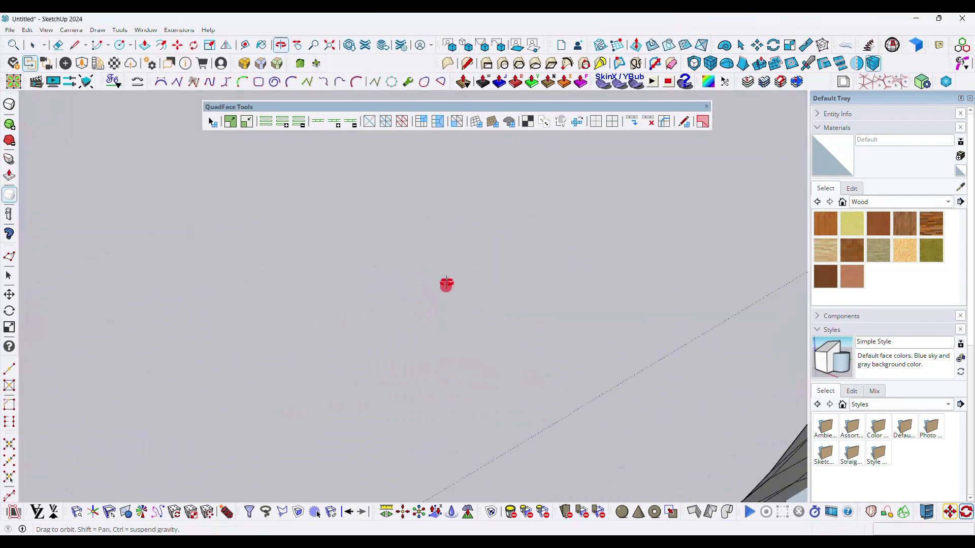
middle_click_drag(446, 285, 452, 318)
mouse_move(456, 268)
middle_mouse_down()
mouse_move(464, 266)
mouse_move(437, 283)
mouse_move(435, 233)
mouse_move(444, 276)
mouse_move(443, 259)
middle_mouse_up()
left_click_drag(681, 65, 241, 176)
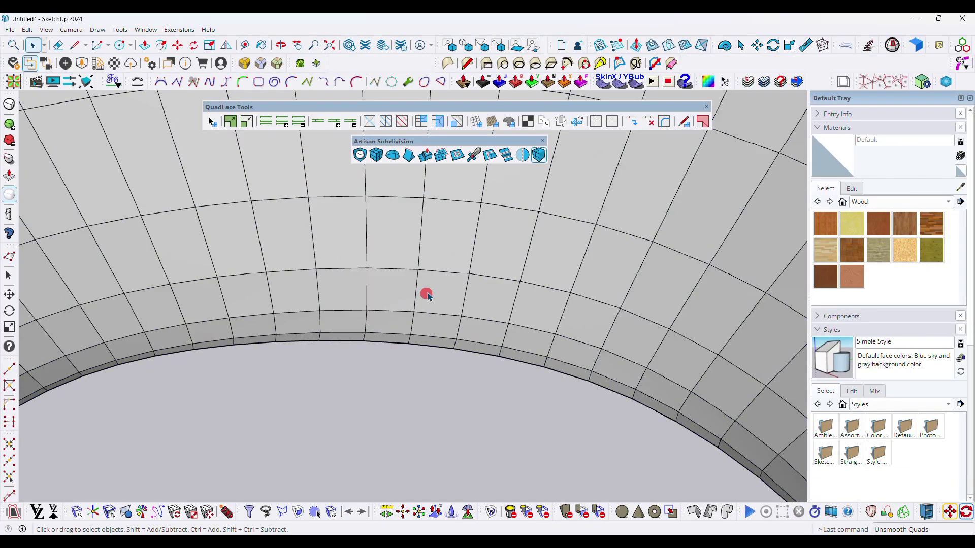
Step: Insert a horizontal and a vertical edge loop close beside existing loops on the inner wall near the column's lower opening
left_click(491, 156)
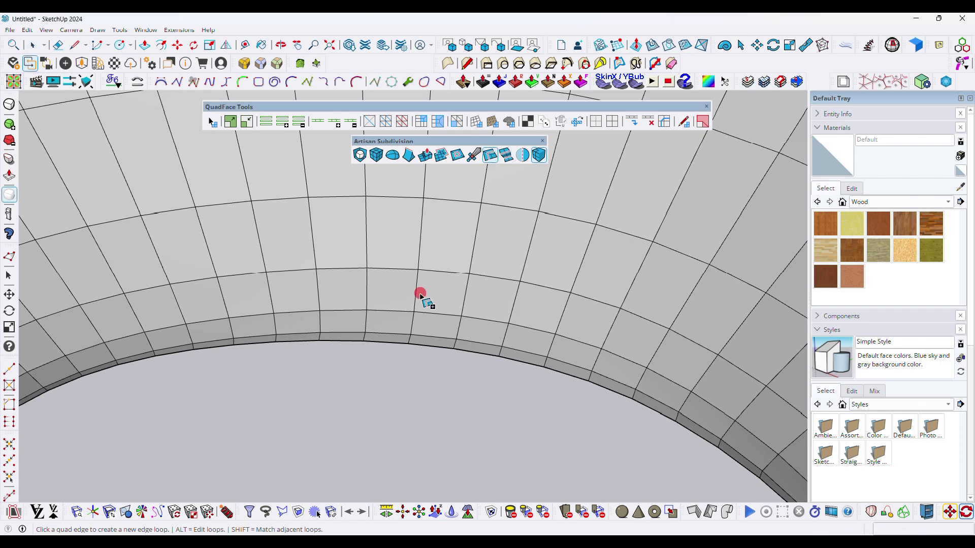
left_click(422, 262)
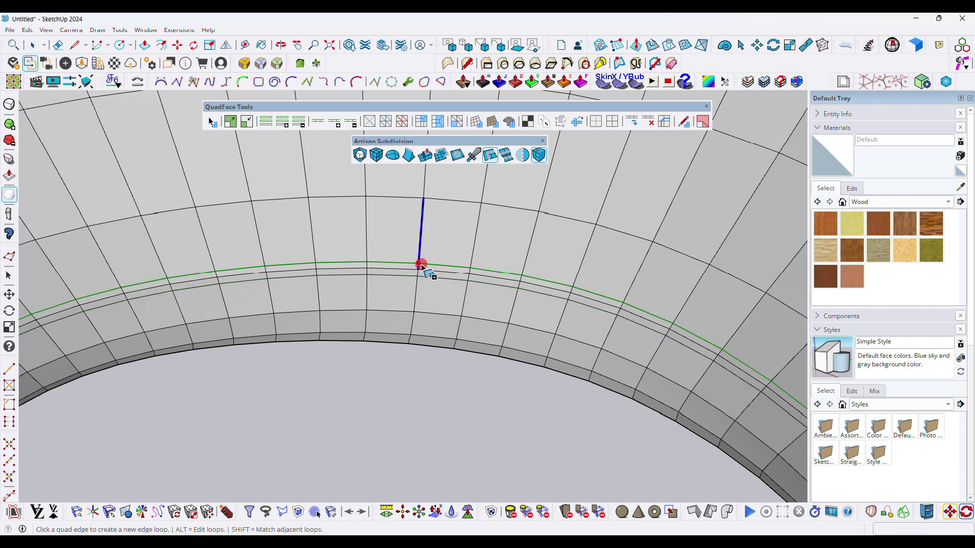
scroll(421, 263, "up", 2)
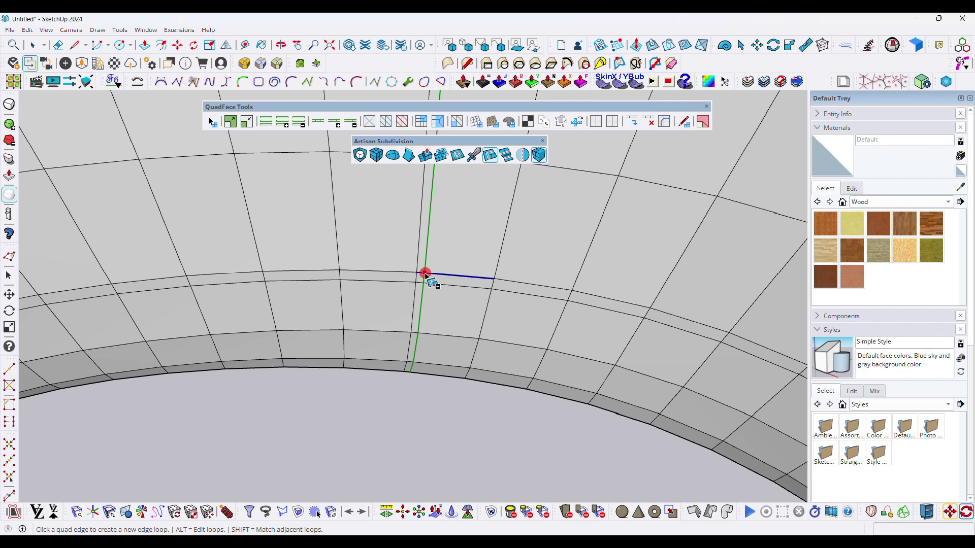
scroll(416, 279, "up", 2)
key("space")
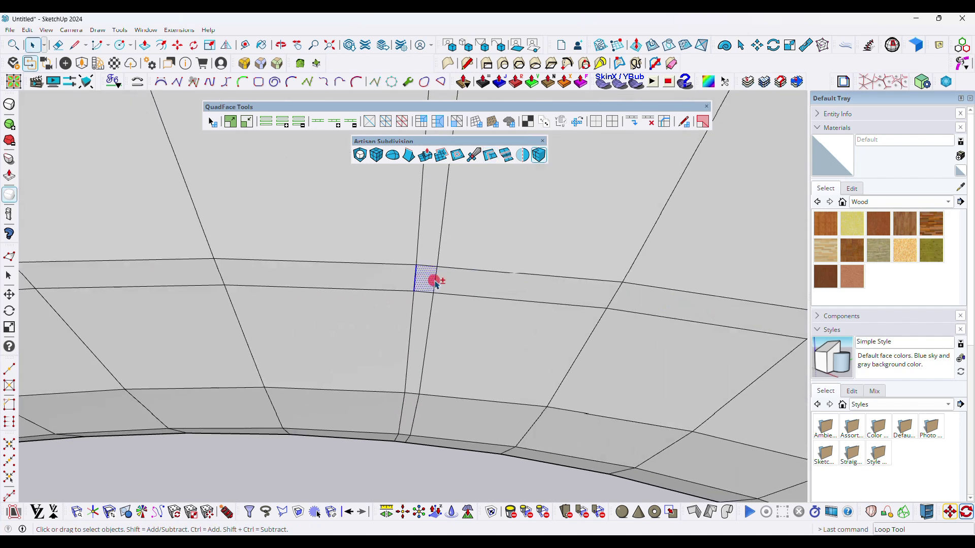
Step: Select the narrow horizontal and vertical quad strips on the inner wall by growing loops from their faces
left_click(402, 282, "ctrl")
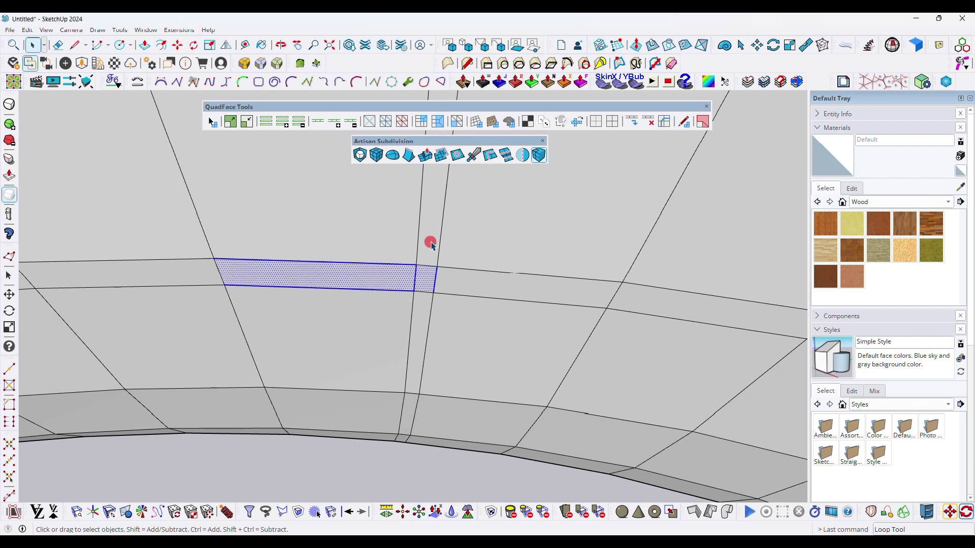
left_click(337, 123)
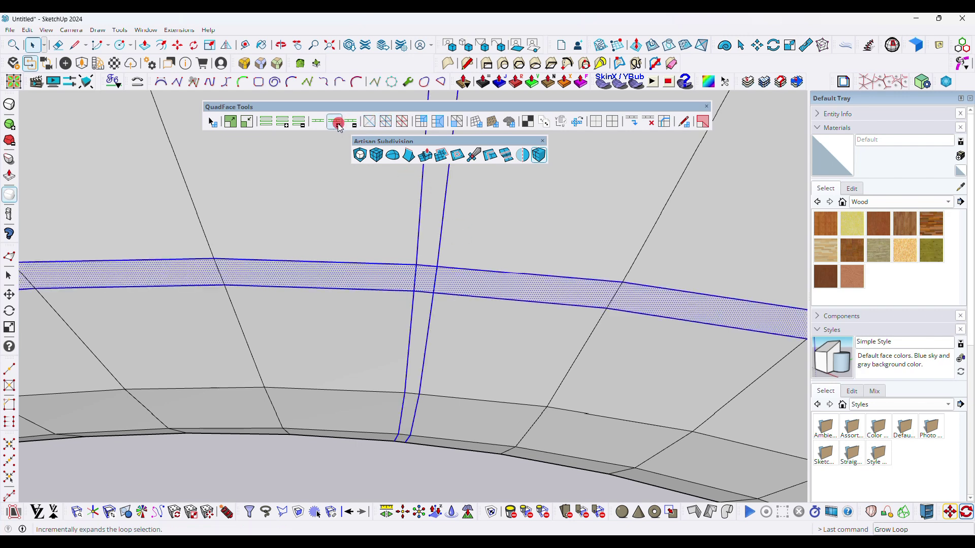
left_click(430, 215, "ctrl")
left_click(335, 124)
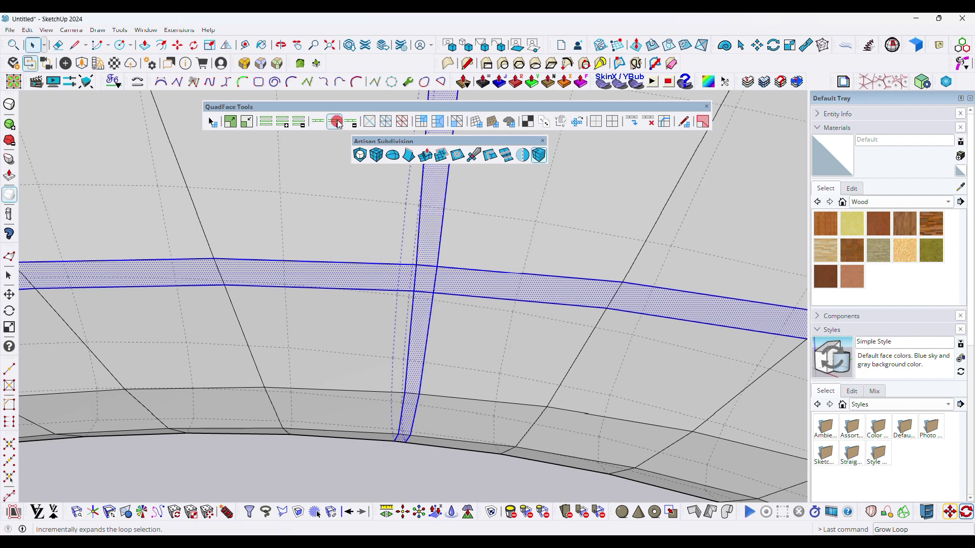
Step: Group the selected narrow strips and erase that group to slit the inner wall open, and dock the Artisan Subdivision tools
scroll(528, 279, "down", 5)
middle_click_drag(366, 223, 548, 335)
scroll(567, 349, "up", 3)
scroll(567, 349, "up", 5)
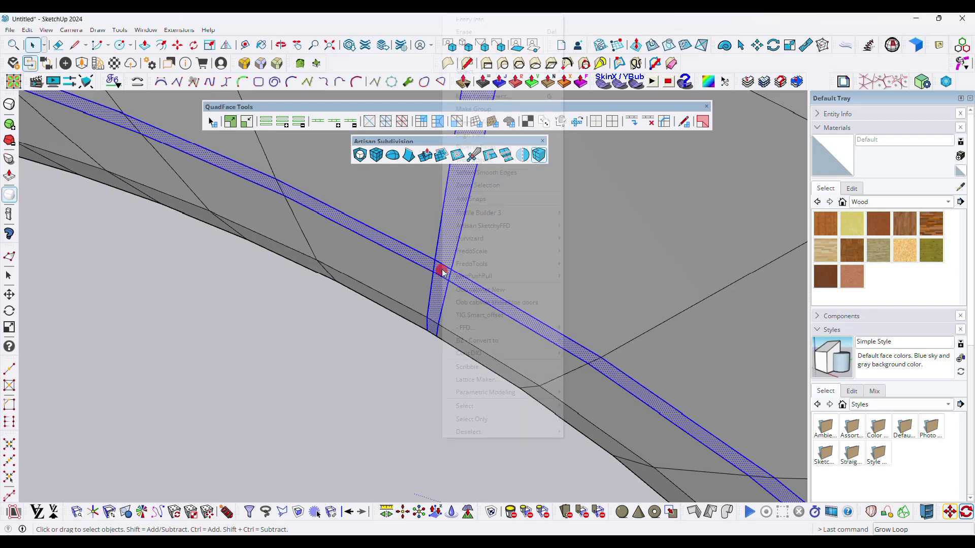
right_click(441, 274)
left_click(472, 109)
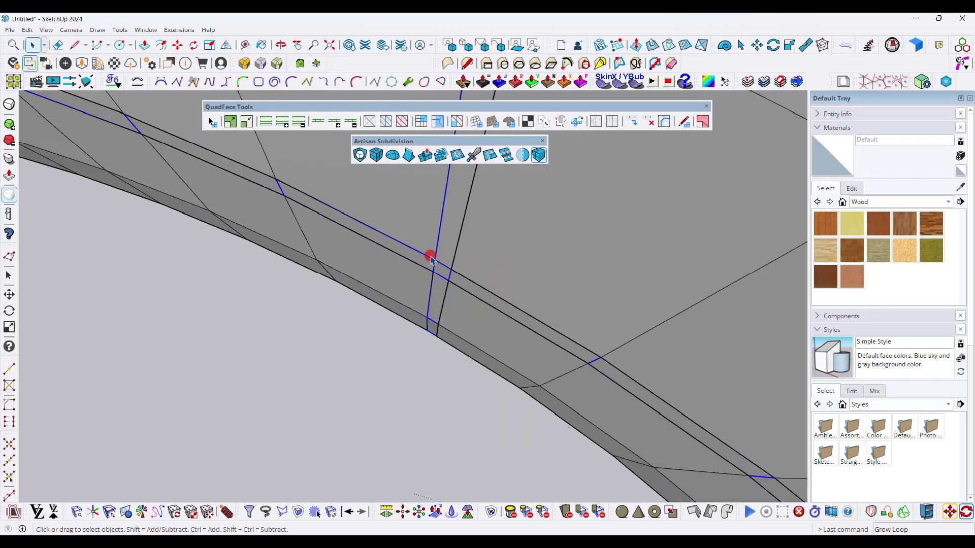
scroll(442, 274, "up", 2)
right_click(445, 276)
left_click(470, 32)
mouse_move(398, 329)
middle_mouse_down()
mouse_move(460, 262)
mouse_move(435, 353)
mouse_move(475, 243)
middle_mouse_up()
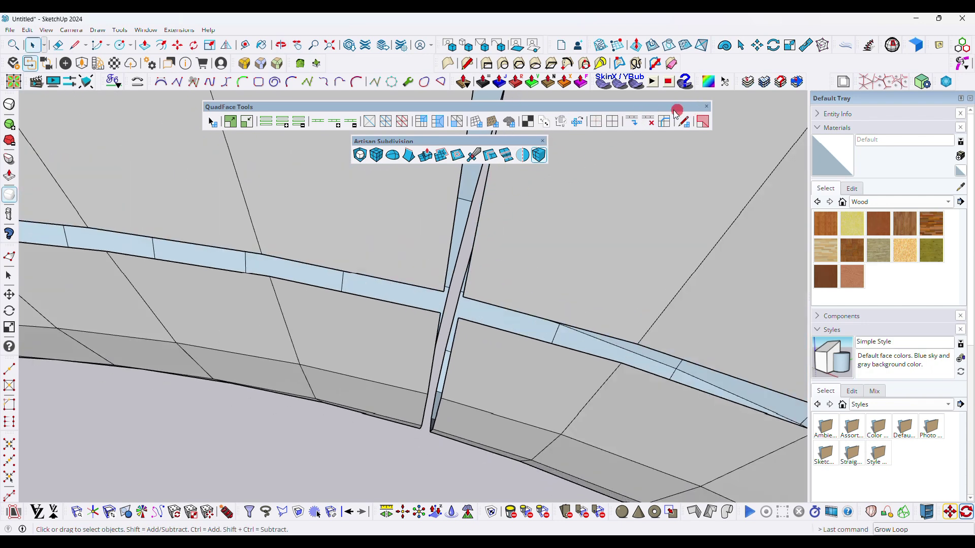
left_click_drag(500, 146, 838, 62)
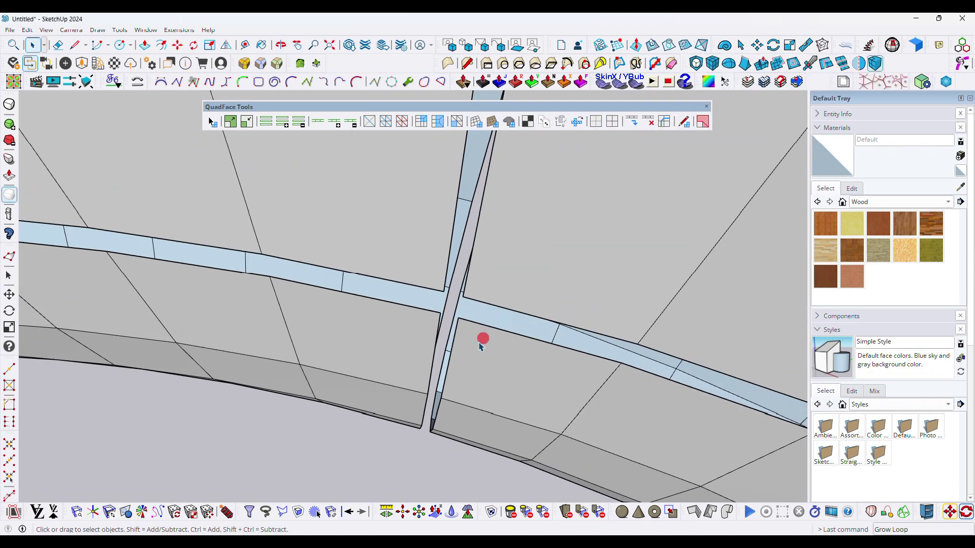
Step: Open the column group, grow one inner-wall edge into a full horizontal ring and check how many edges it has
scroll(482, 345, "down", 6)
scroll(544, 235, "up", 6)
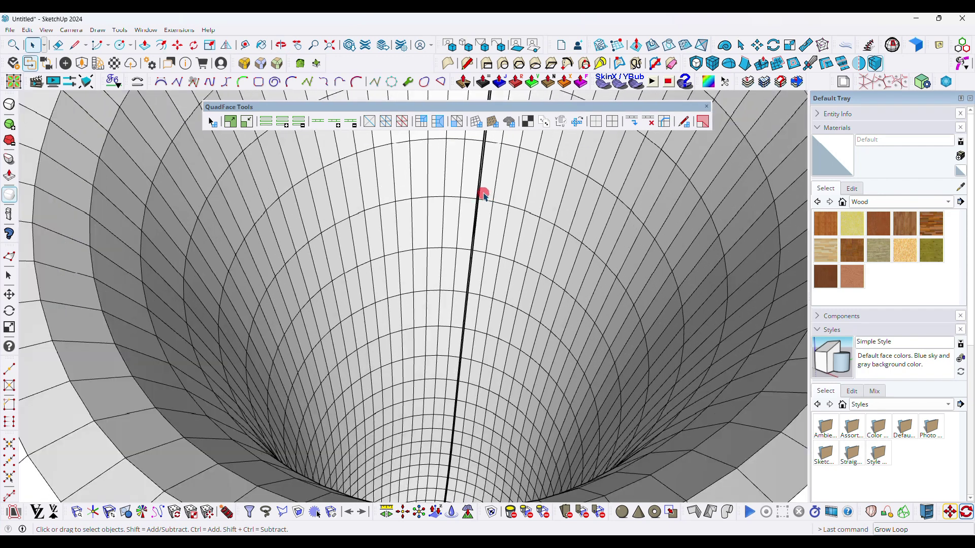
scroll(484, 195, "up", 3)
double_click(461, 205)
key("ctrl+a")
left_click(462, 205)
left_click(336, 122)
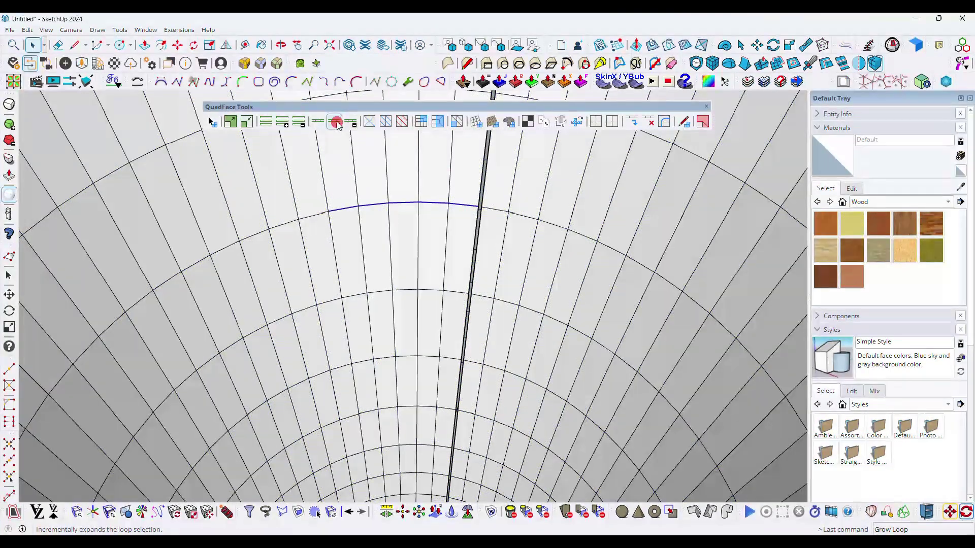
left_click(335, 123)
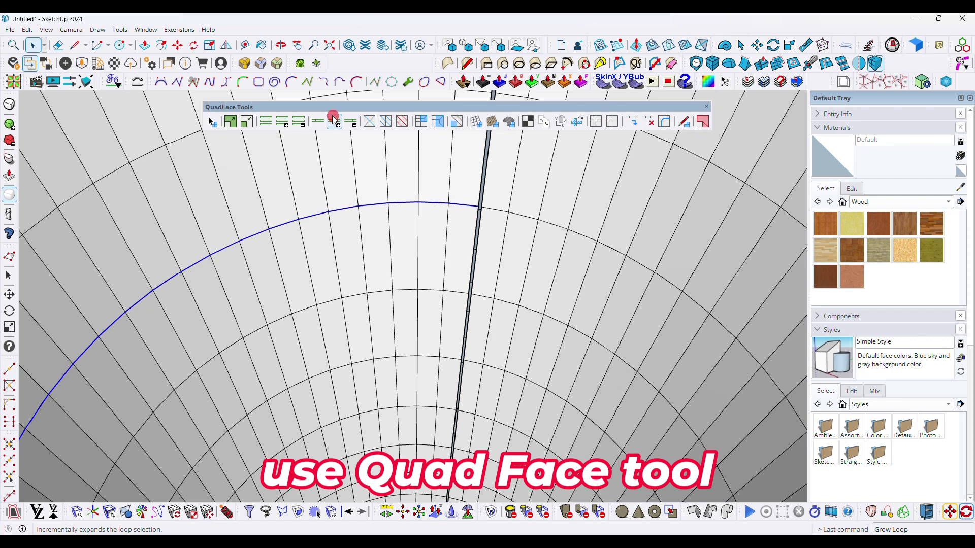
left_click(827, 114)
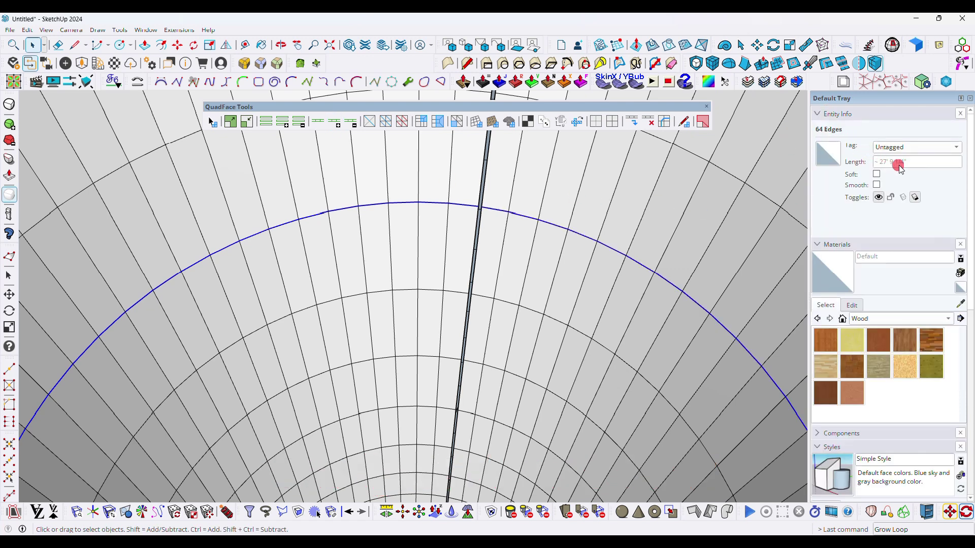
scroll(424, 233, "up", 1)
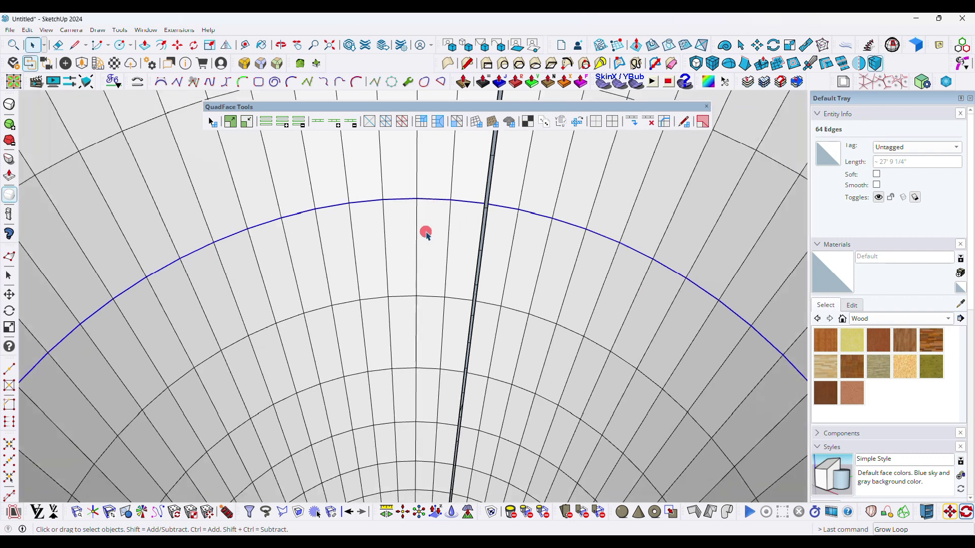
Step: Draw a vertical rectangle about 85' by 87' in front of the column
scroll(450, 250, "down", 10)
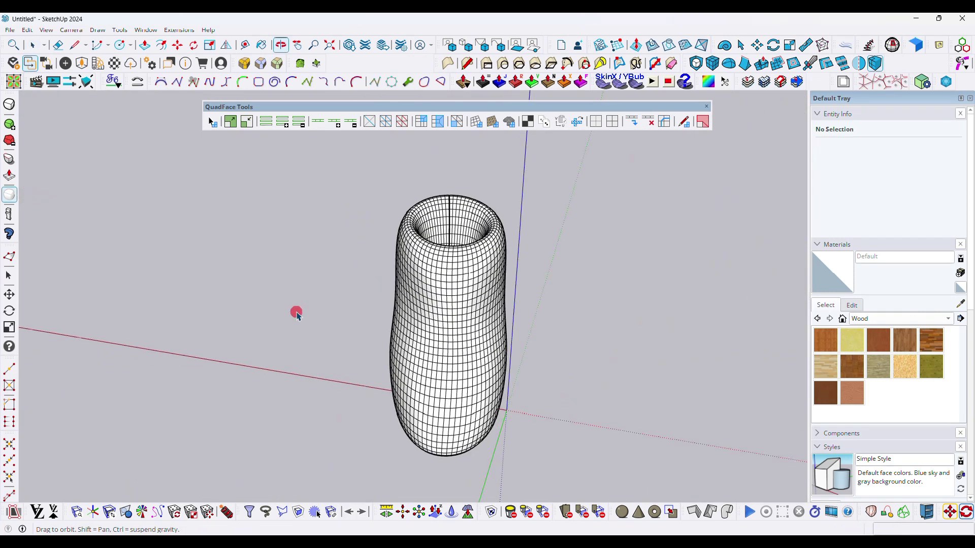
middle_click_drag(297, 314, 385, 363)
key("r")
left_click(267, 411)
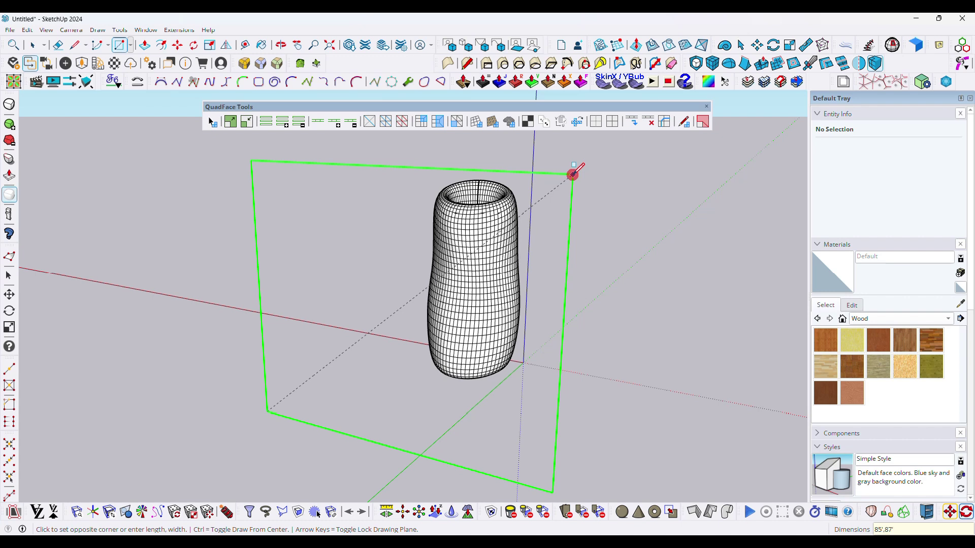
left_click(573, 174)
Step: Scale the rectangle down and reposition it beside the column with the Move tool
key("space")
middle_click_drag(479, 218, 352, 278)
double_click(359, 285)
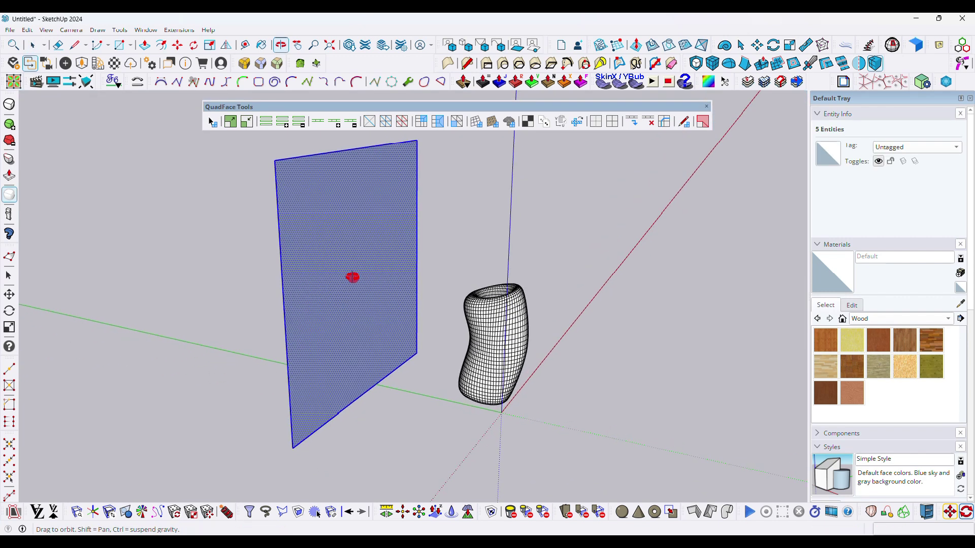
key("s")
left_click_drag(356, 145, 474, 289)
middle_click_drag(335, 329, 711, 328)
key("space")
left_click(444, 403)
left_click(394, 393)
key("space")
Step: Make a group of the whole flat rectangle, including its edges
middle_click_drag(320, 310, 412, 330)
left_click(416, 255)
middle_click_drag(416, 256, 281, 294)
right_click(280, 293)
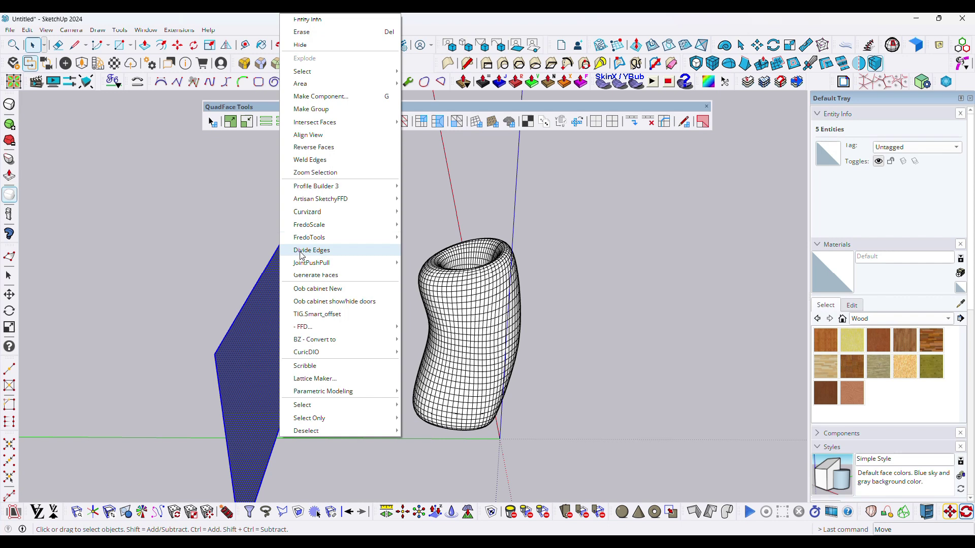
left_click(316, 109)
left_click(343, 270)
Step: Draw two lines connecting the flat panel's upper corners to the column mesh's corners at the slit crossing
middle_click_drag(296, 339, 327, 335)
left_click(327, 335)
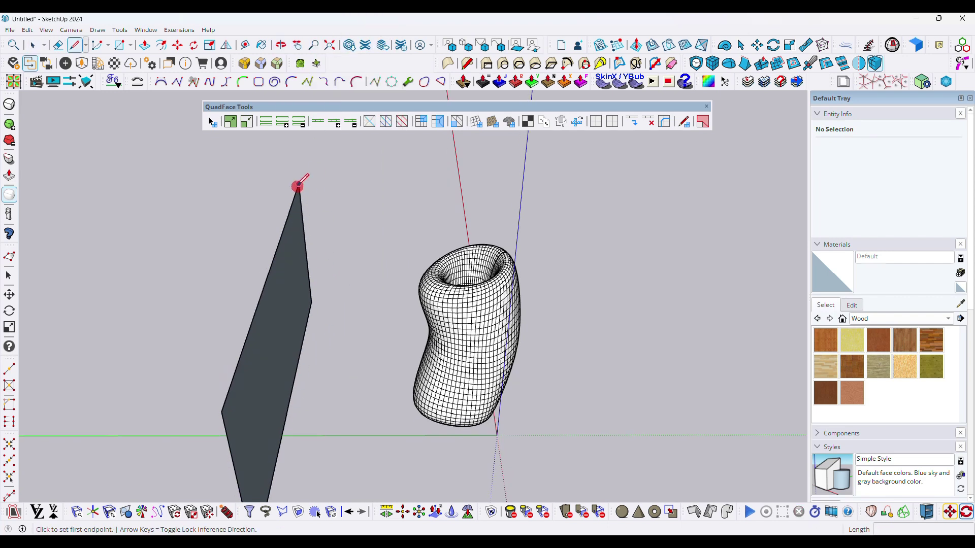
middle_click_drag(321, 260, 496, 384)
scroll(496, 384, "up", 8)
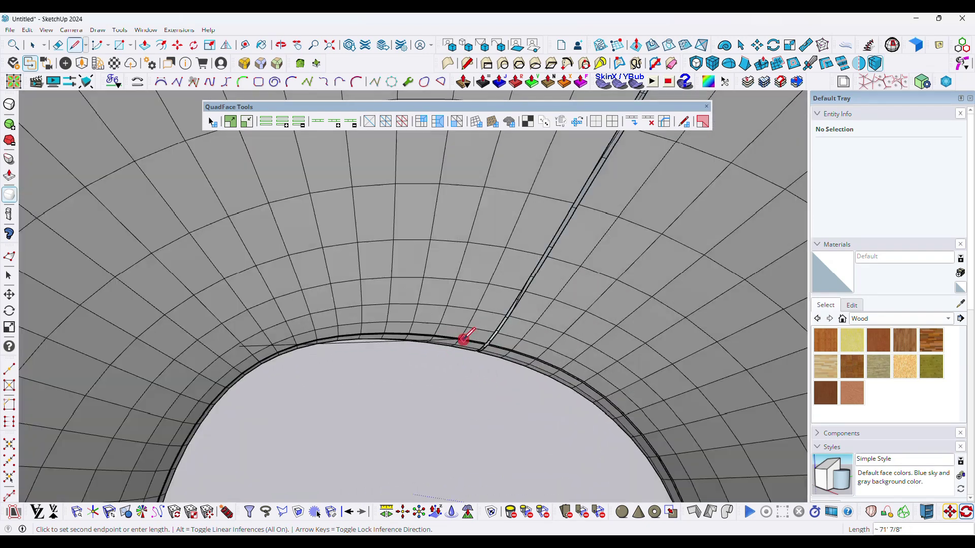
scroll(485, 344, "up", 4)
middle_click_drag(486, 343, 469, 273)
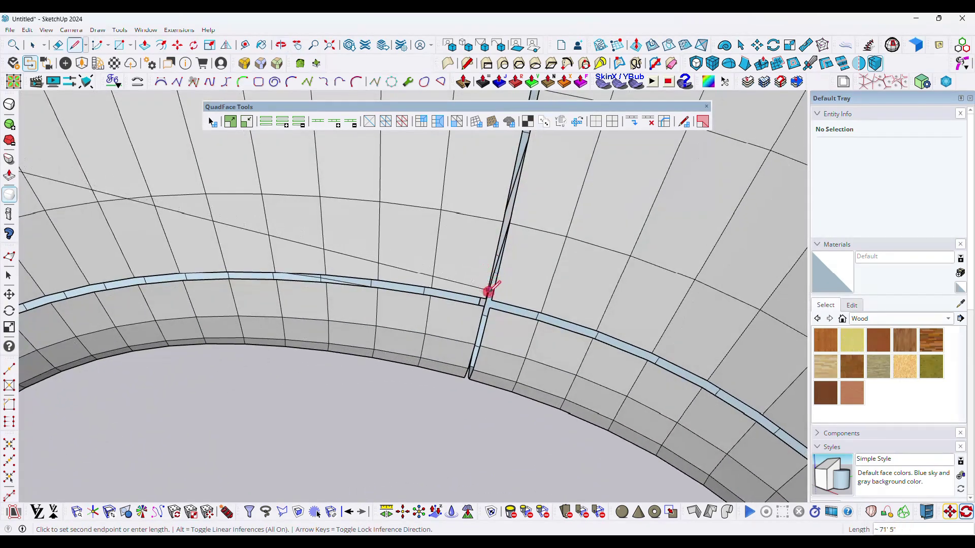
left_click(487, 298)
left_click(491, 300)
scroll(405, 283, "up", 6)
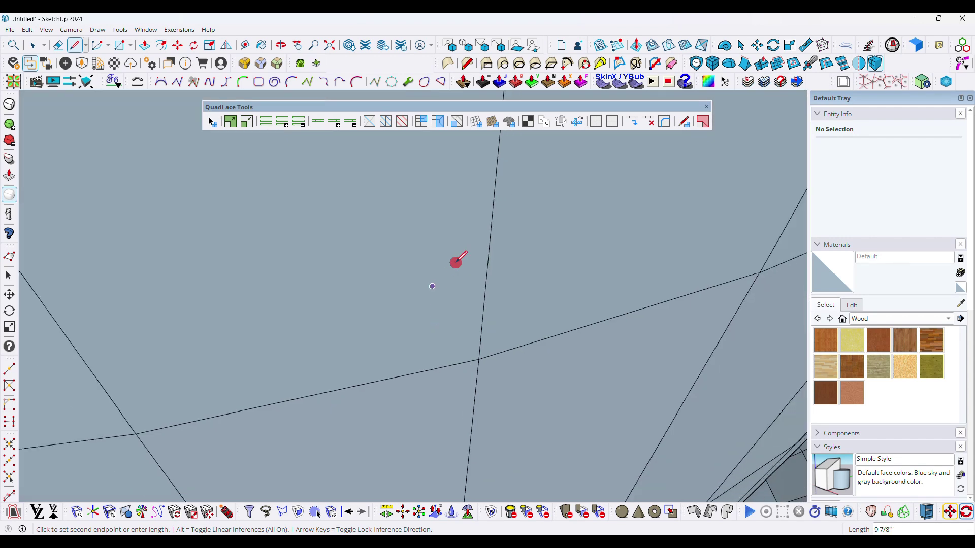
scroll(456, 262, "down", 10)
scroll(436, 217, "down", 8)
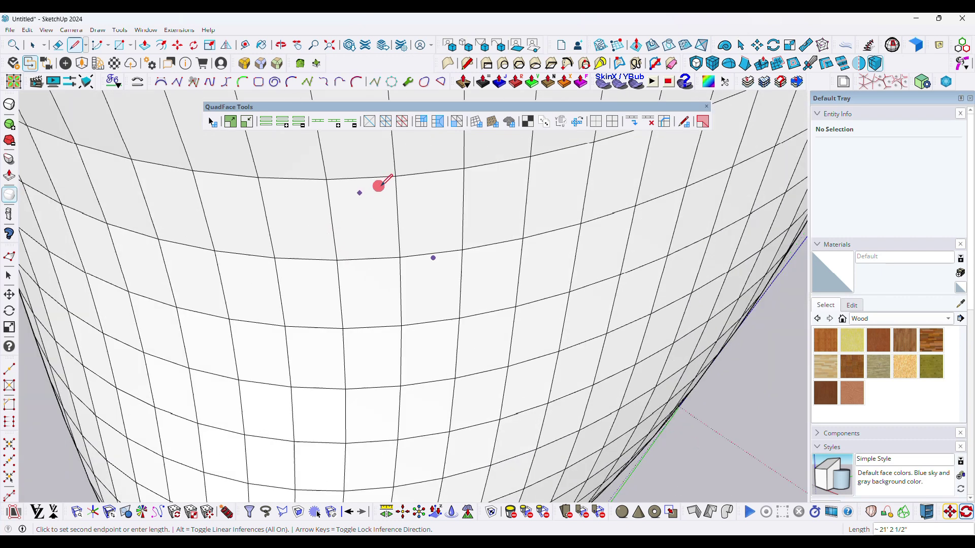
scroll(379, 186, "down", 8)
scroll(537, 224, "down", 1)
Step: Select the two connecting lines and make them a group
key("space")
middle_click_drag(527, 369, 399, 223)
left_click_drag(414, 329, 414, 328)
right_click(408, 300)
left_click(441, 108)
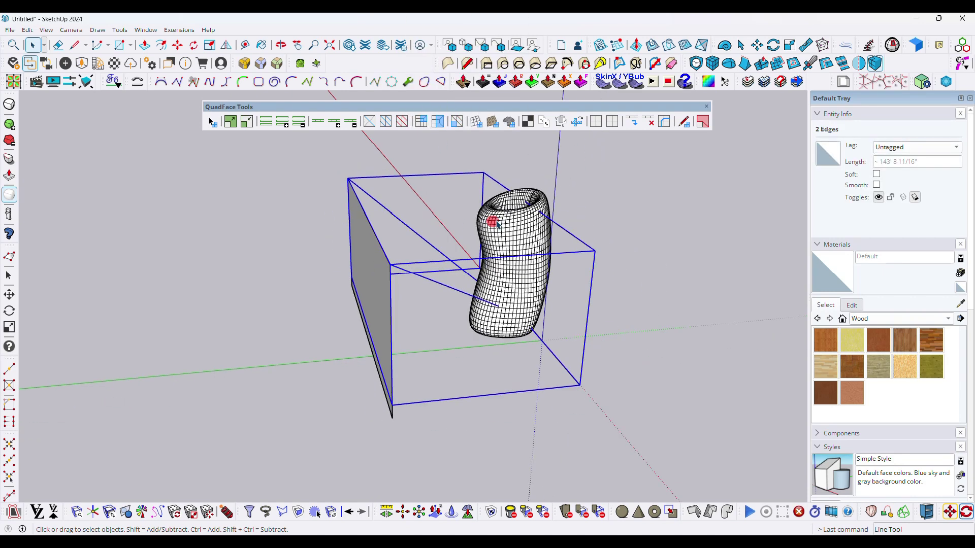
Step: Combine the column, flat panel and connecting lines into one group, and close the QuadFace Tools
key("ctrl+a")
right_click(365, 274)
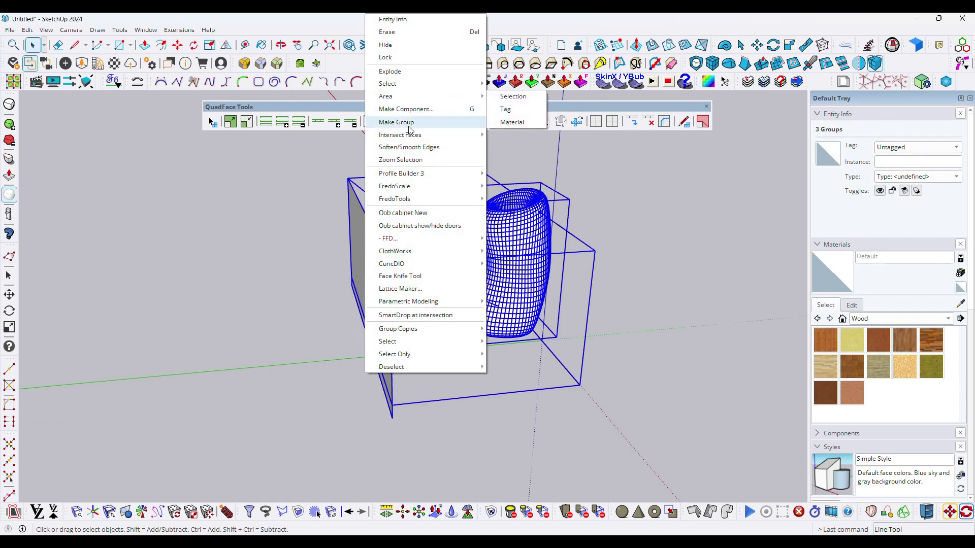
left_click(408, 126)
middle_click_drag(351, 322, 361, 308)
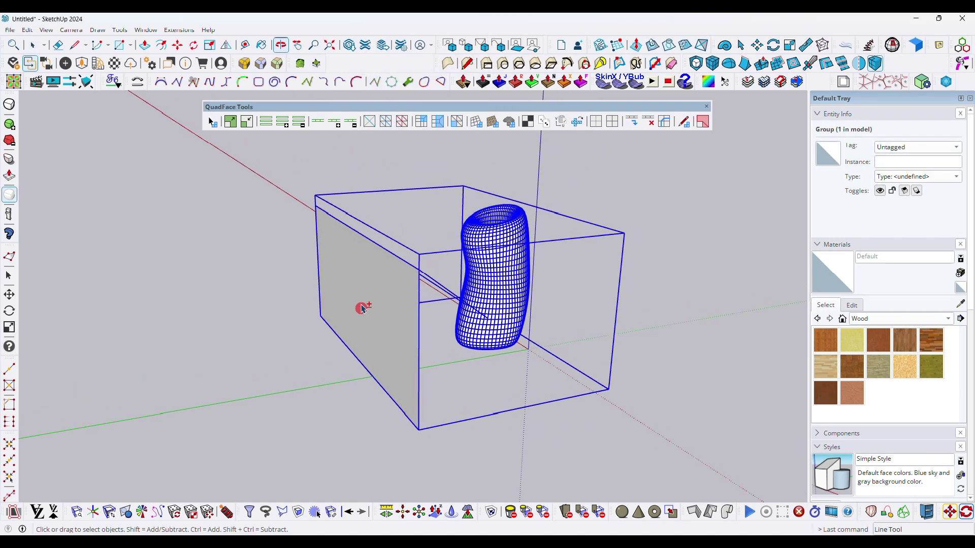
left_click(707, 110)
Step: Use Flowify on the combined group to project the column's quad grid onto the flat panel
middle_click_drag(420, 298, 345, 243)
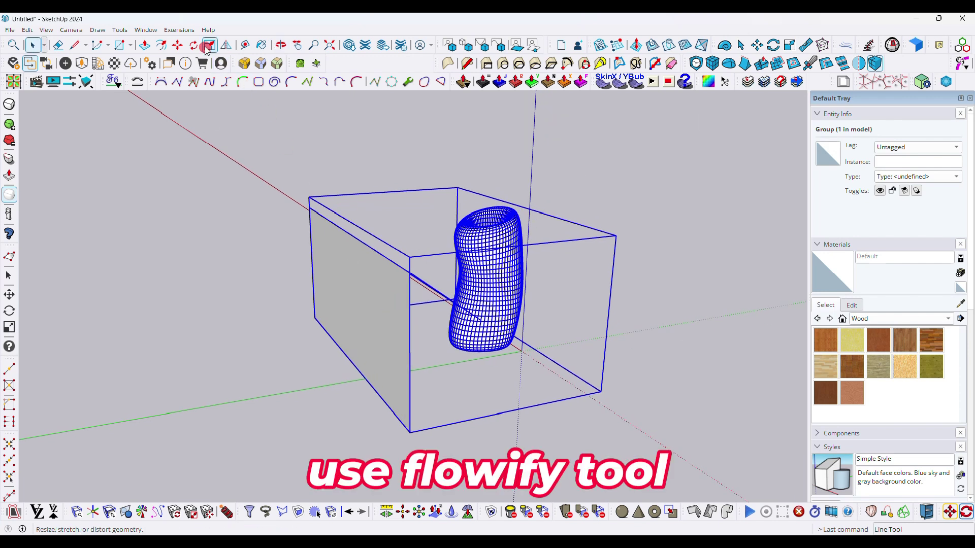
left_click(176, 30)
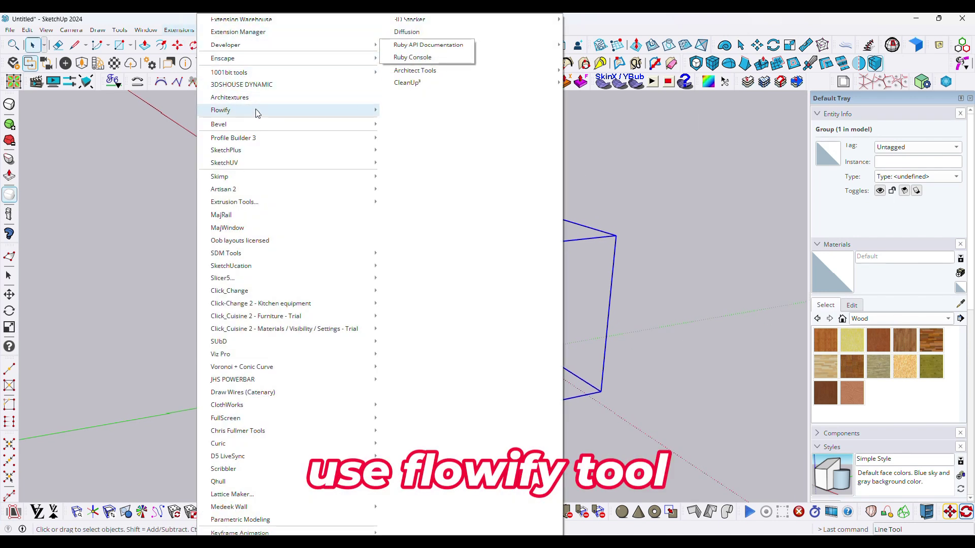
mouse_move(256, 113)
left_click(398, 133)
middle_click_drag(472, 288, 635, 348)
left_click(635, 348)
Step: Draw a rectangle about 4 1/2" wide and 38' 2" high along the full height of the flat panel's right-hand edge
middle_click_drag(592, 238, 562, 305)
scroll(353, 317, "up", 4)
middle_click_drag(352, 317, 636, 236)
key("r")
scroll(634, 158, "up", 3)
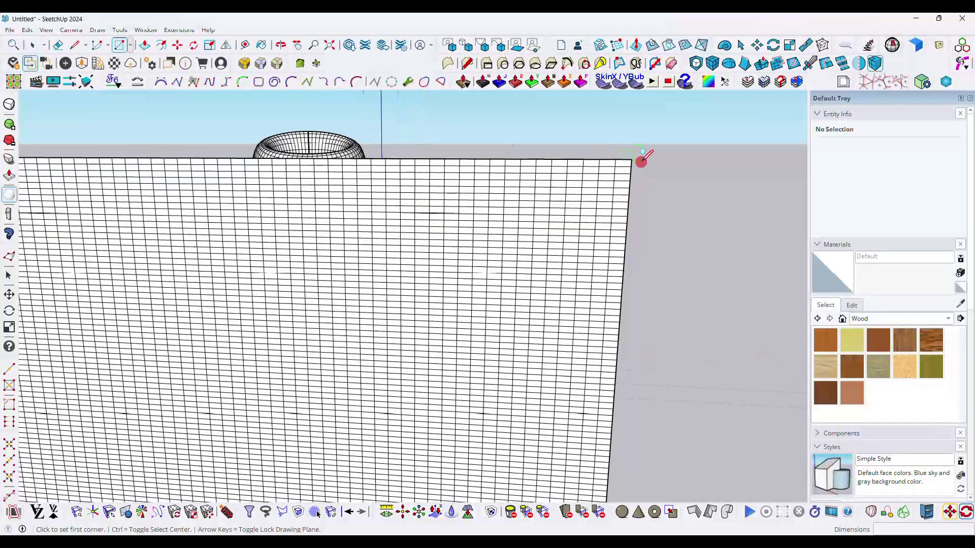
left_click(631, 160)
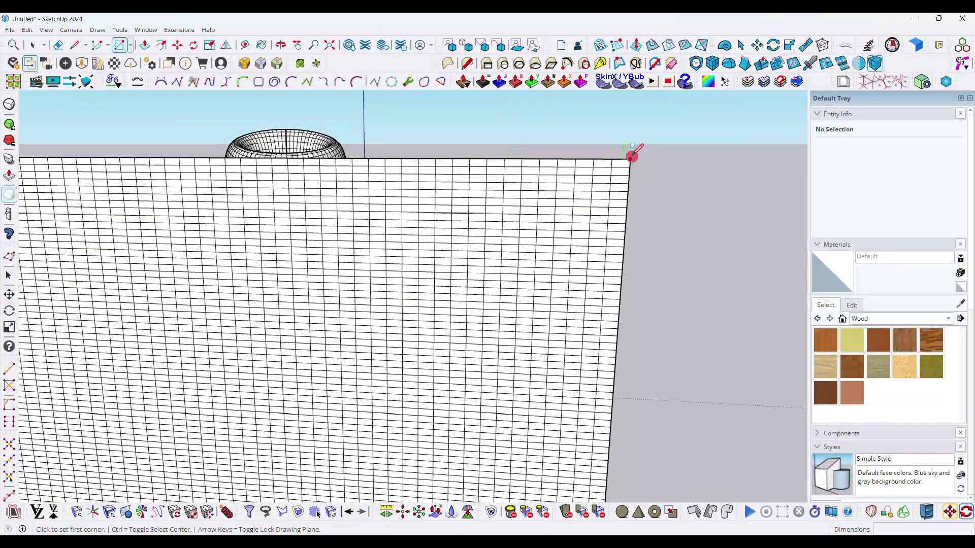
scroll(632, 157, "down", 3)
scroll(609, 396, "up", 5)
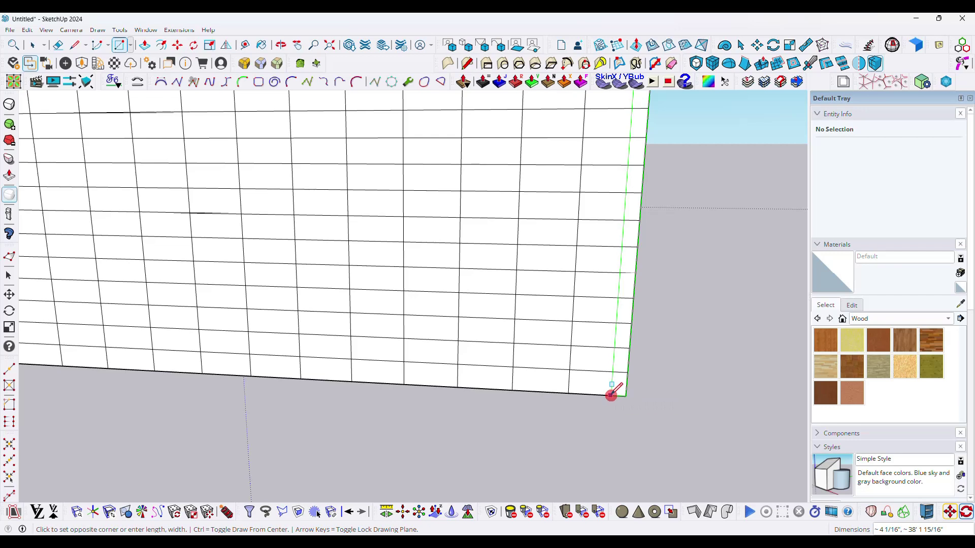
left_click(609, 394)
Step: Extrude the narrow rectangle with Push/Pull into a thin vertical bar on the panel's edge
key("p")
middle_click_drag(591, 408, 586, 451)
left_click(596, 440)
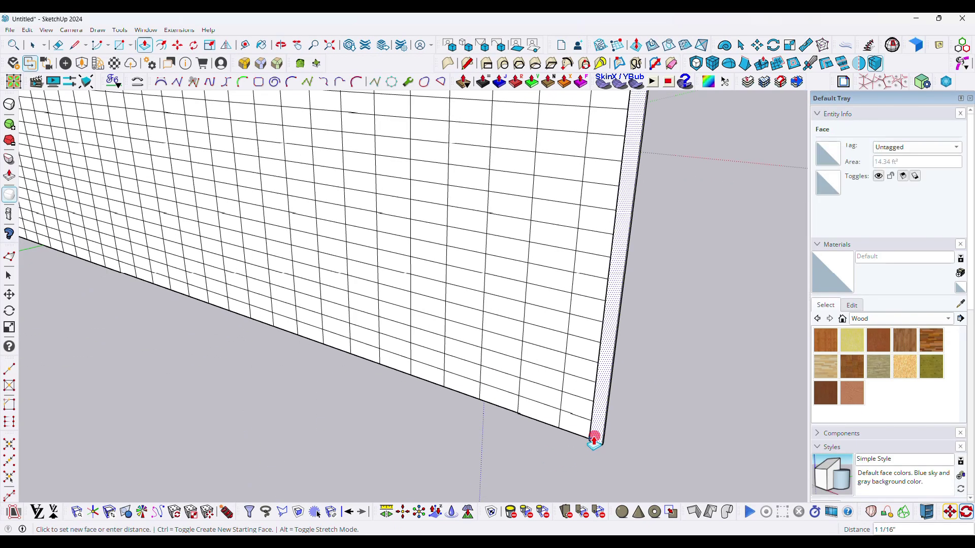
left_click(584, 440)
key("space")
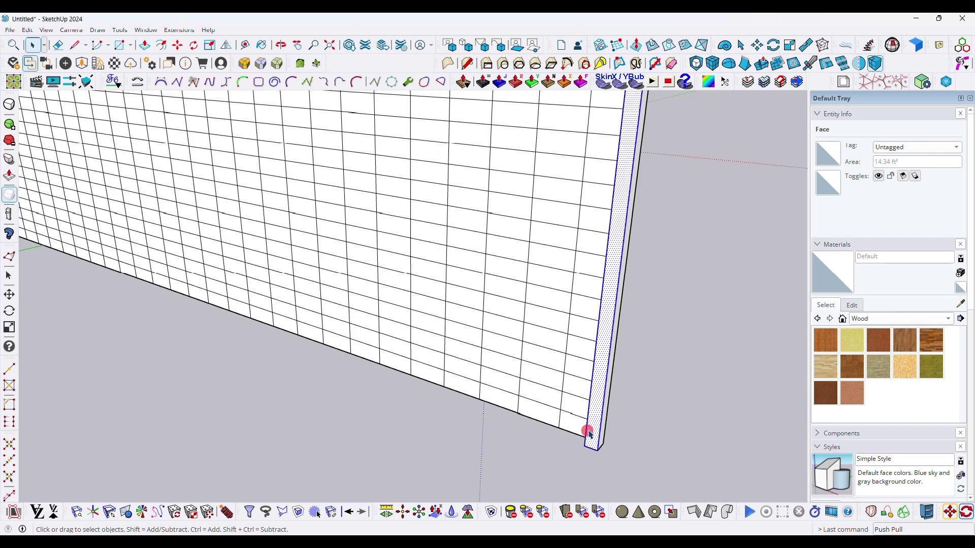
right_click(588, 432)
left_click(557, 438)
Step: Copy the four edges of the bar's bottom face up to its top and divide the span into evenly spaced segments
scroll(576, 437, "up", 2)
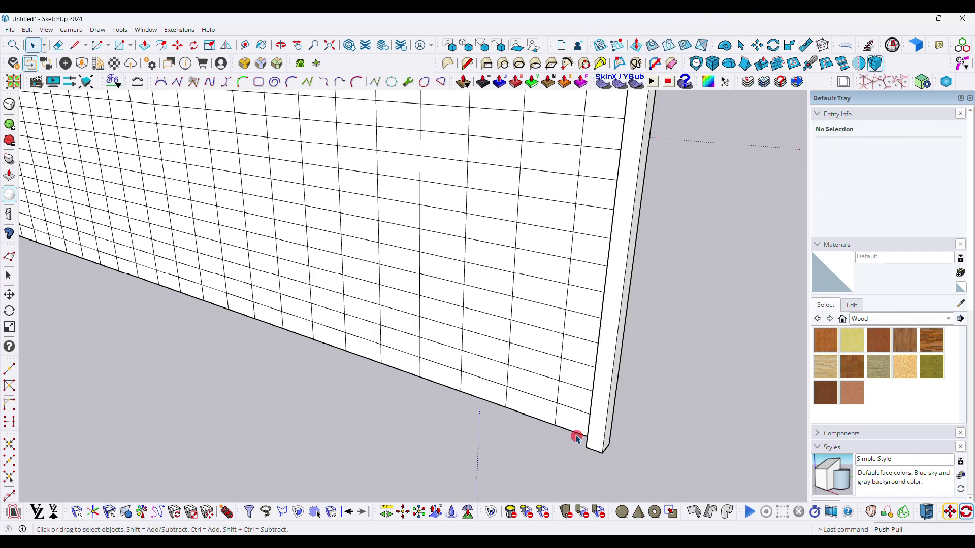
middle_click_drag(603, 466, 621, 264)
scroll(650, 389, "up", 1)
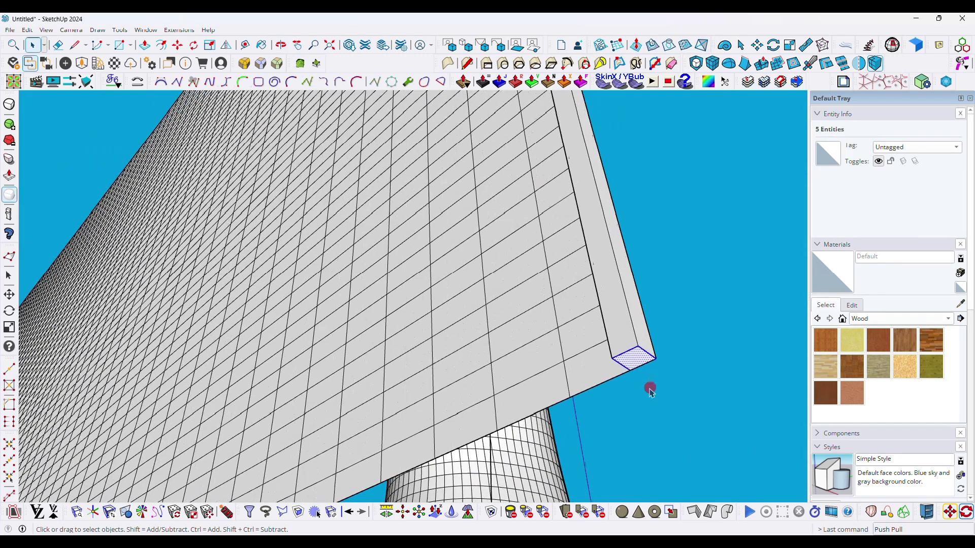
left_click(637, 361, "shift")
key("m")
left_click(637, 347)
key("ctrl")
scroll(617, 325, "down", 2)
middle_click_drag(580, 252, 658, 295)
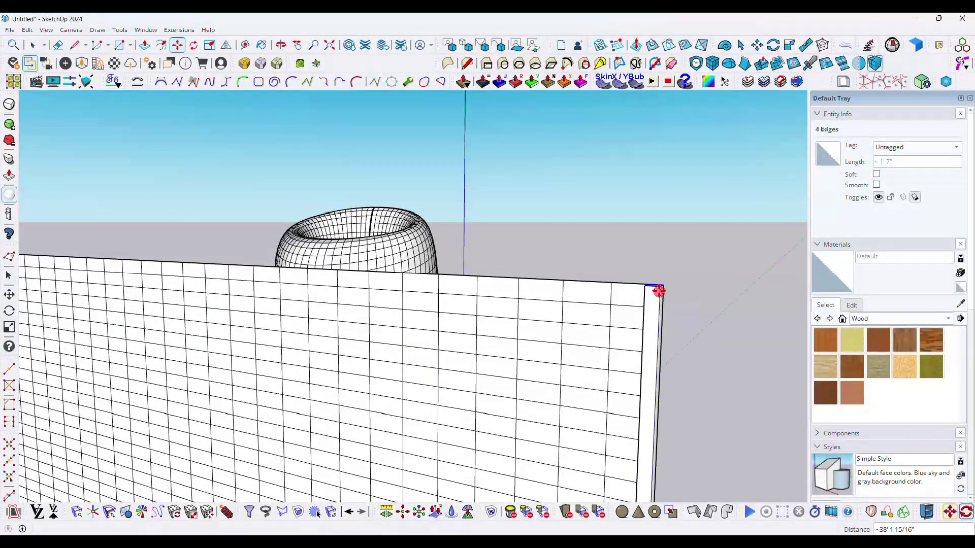
left_click(659, 291)
scroll(604, 211, "down", 4)
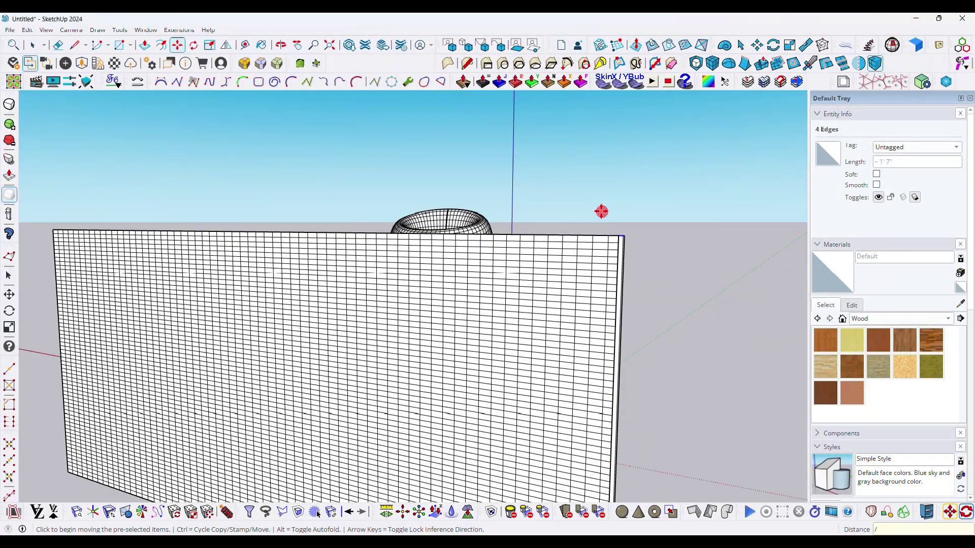
key("Escape")
scroll(610, 278, "up", 3)
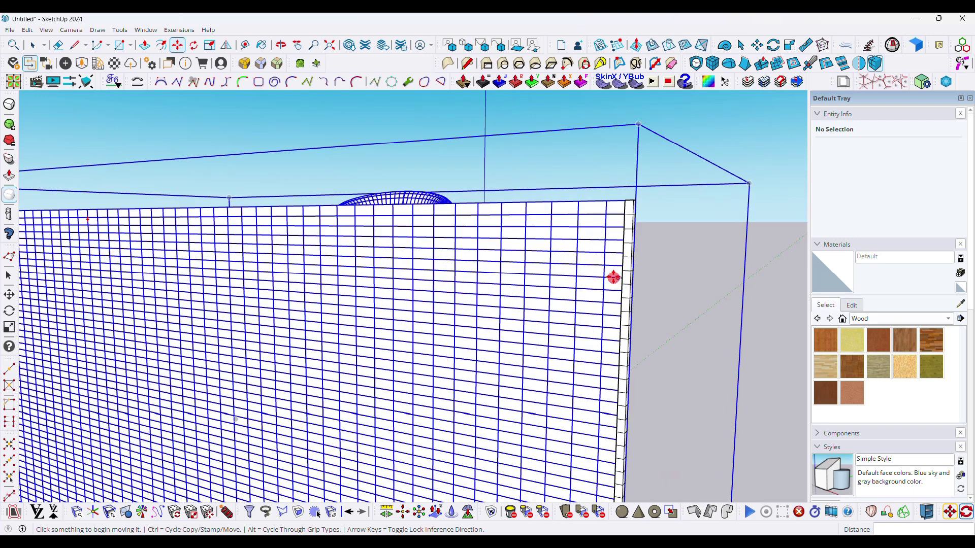
Step: Select the entire segmented bar and make it a component
key("space")
scroll(625, 237, "down", 1)
triple_click(626, 237)
scroll(623, 232, "up", 1)
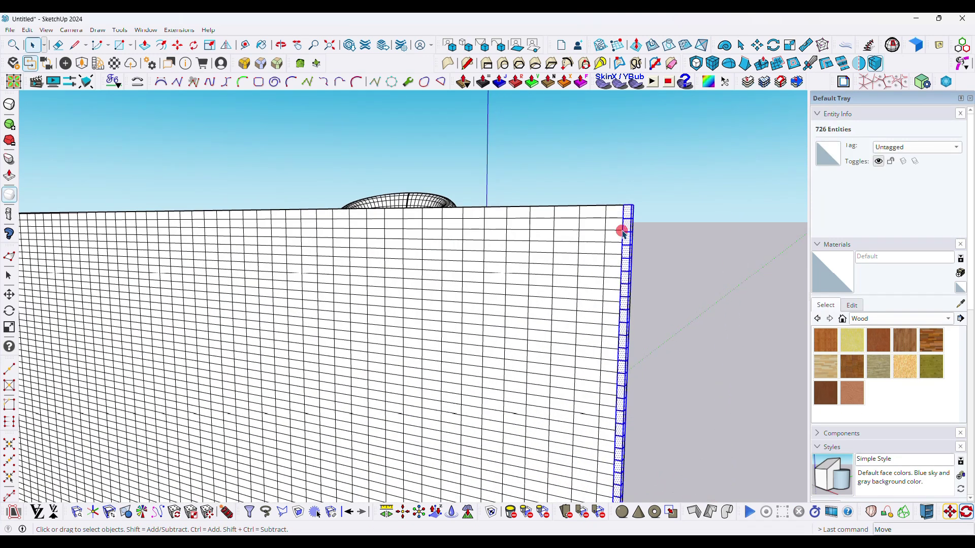
right_click(625, 231)
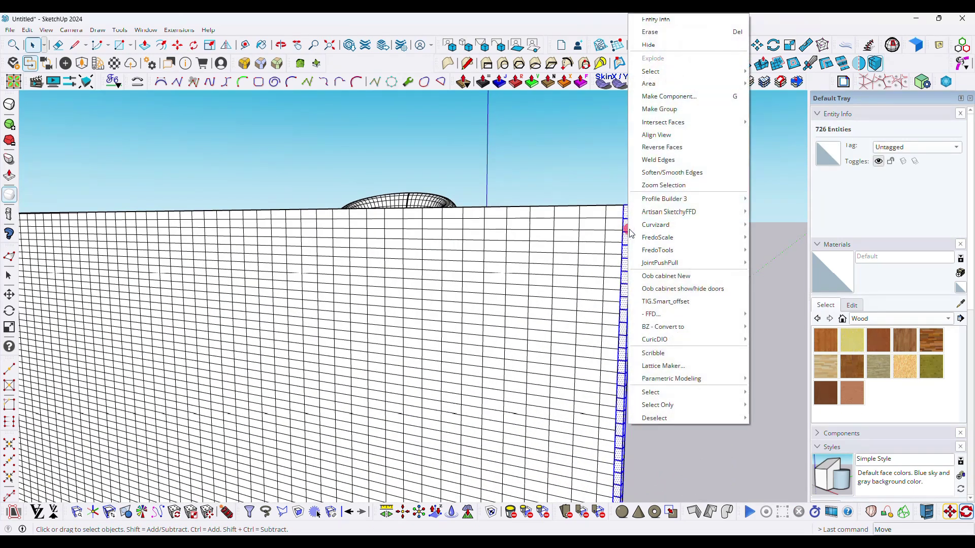
left_click(655, 96)
left_click(520, 394)
Step: Display the Fredo6_FredoScale tools with the bar component selected
scroll(629, 213, "up", 1)
middle_click_drag(629, 213, 624, 327)
scroll(643, 219, "up", 4)
scroll(626, 237, "down", 2)
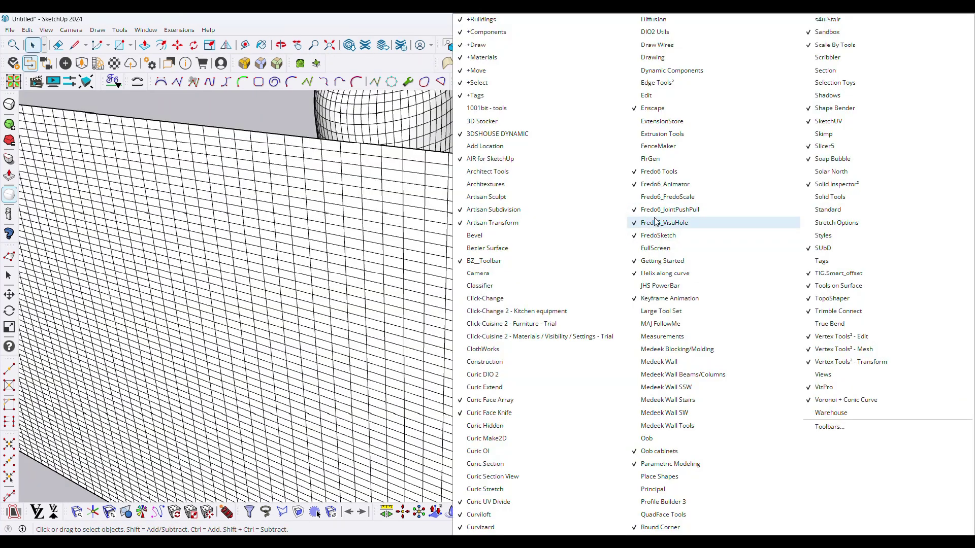
left_click(655, 198)
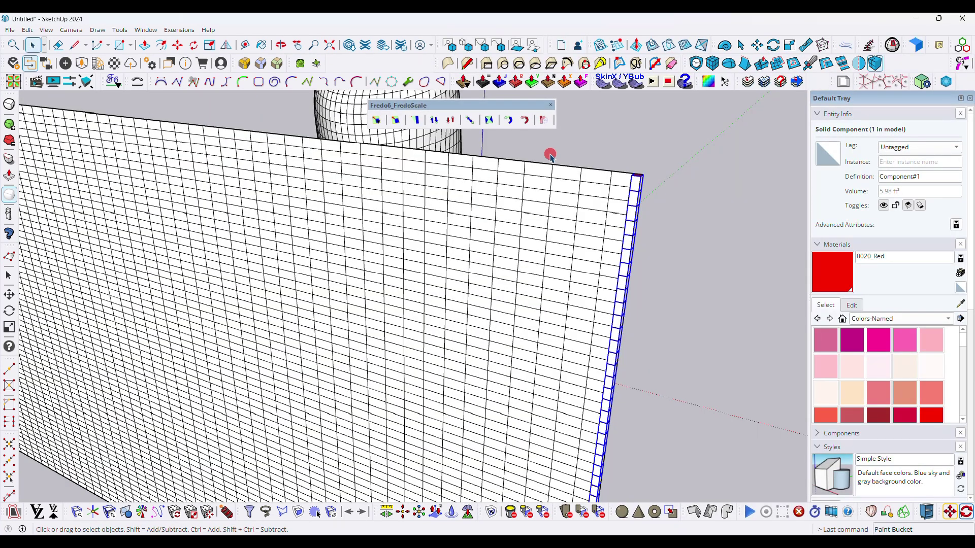
Step: Slant the bar with Box Planar Shearing, shifting its top along the panel's upper edge to about the panel's middle
left_click(469, 121)
left_click(446, 123)
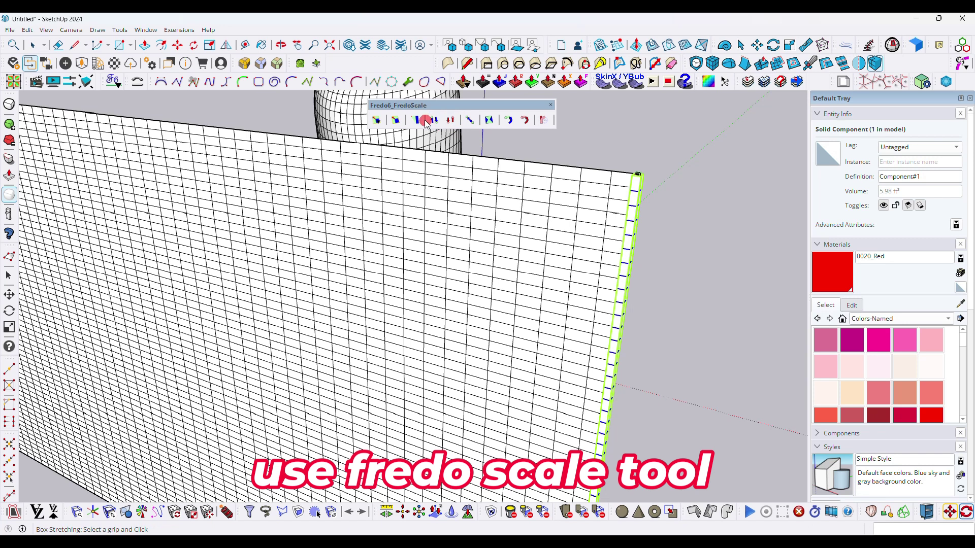
left_click(469, 123)
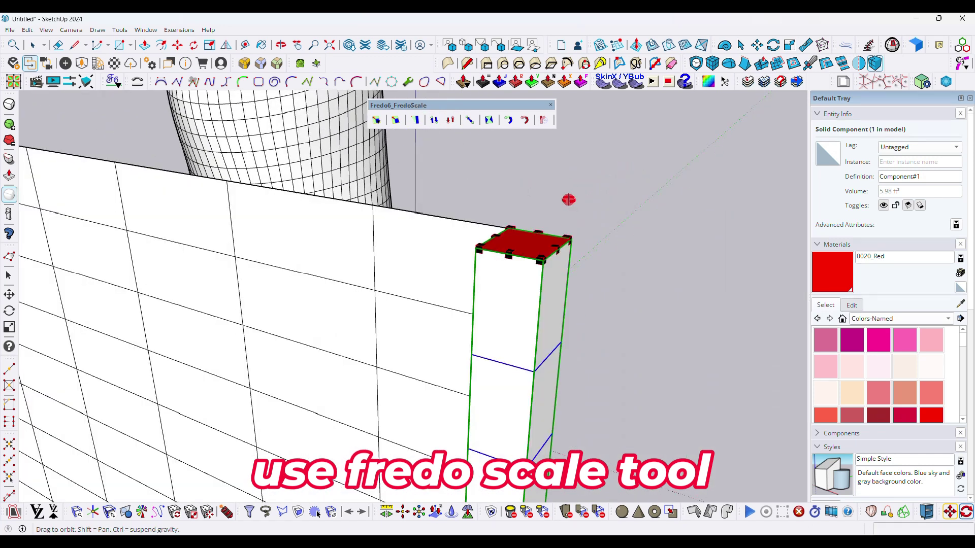
left_click(434, 120)
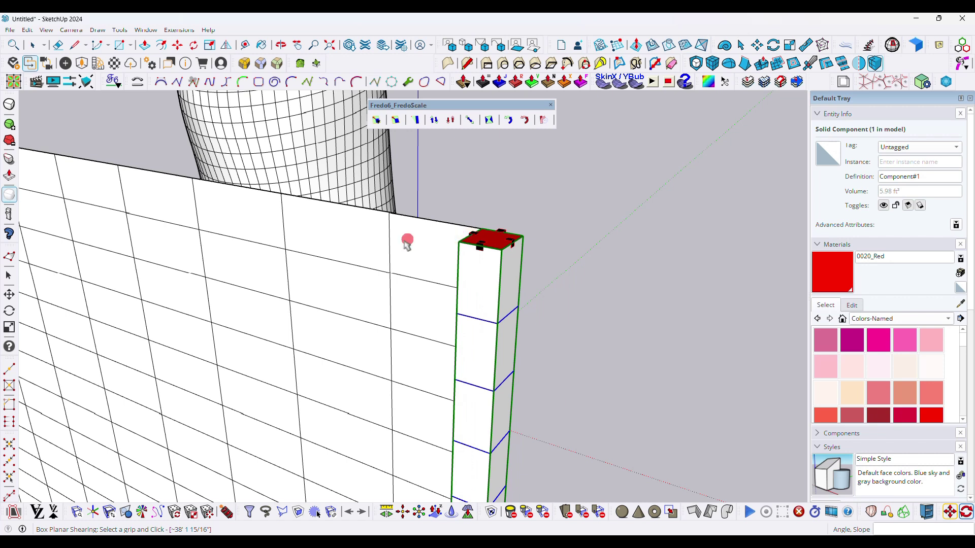
middle_click_drag(407, 241, 629, 244)
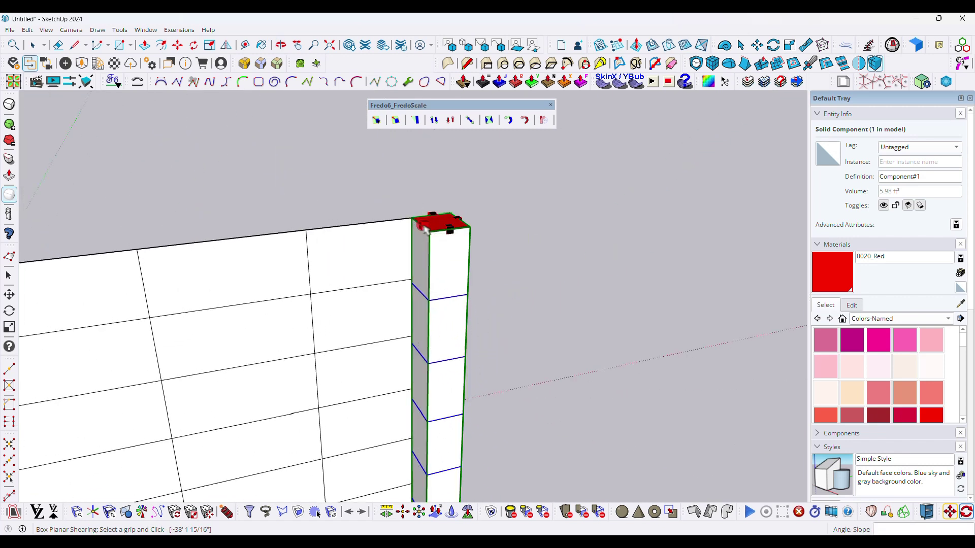
middle_click_drag(419, 225, 315, 206)
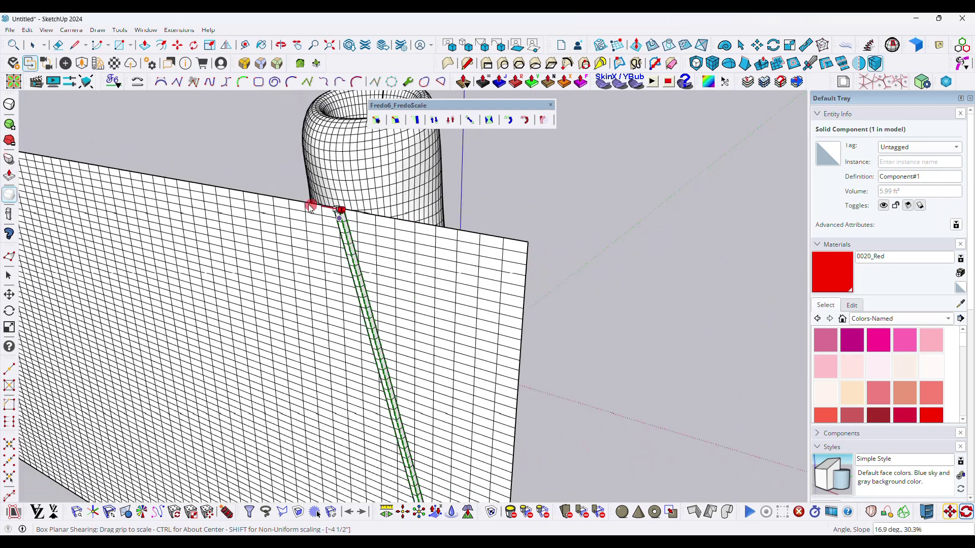
left_click_drag(272, 199, 194, 191)
scroll(195, 191, "down", 3)
middle_click_drag(195, 191, 366, 242)
left_click(464, 238)
key("space")
middle_click_drag(279, 259, 338, 284)
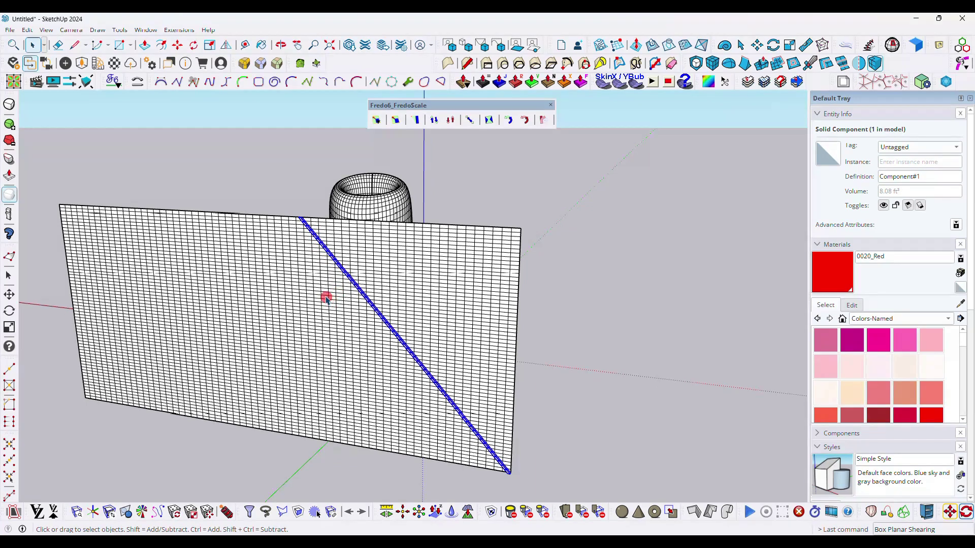
Step: Copy the slanted bar about 1' 4" along the panel's bottom edge toward the panel's far side
scroll(475, 447, "up", 6)
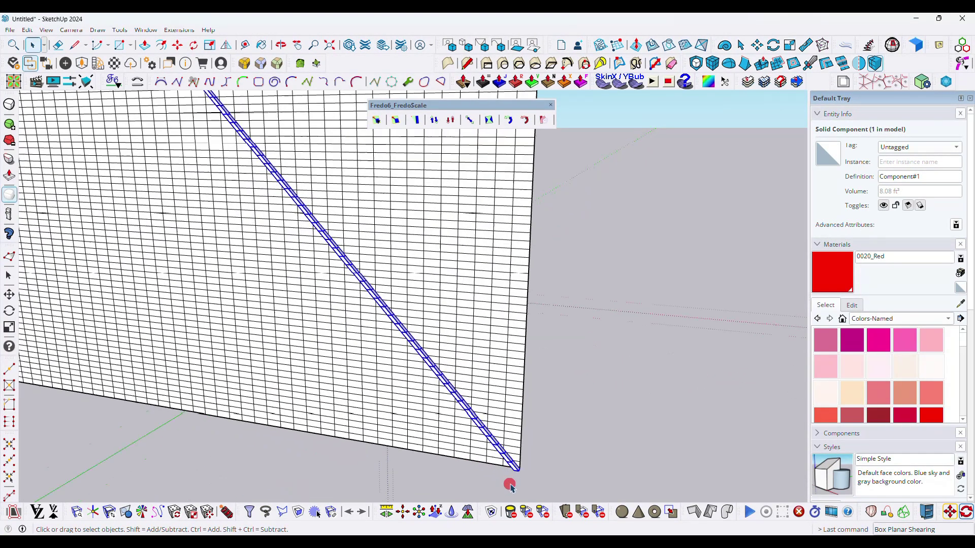
key("m")
scroll(528, 450, "down", 1)
key("ctrl")
left_click(529, 449)
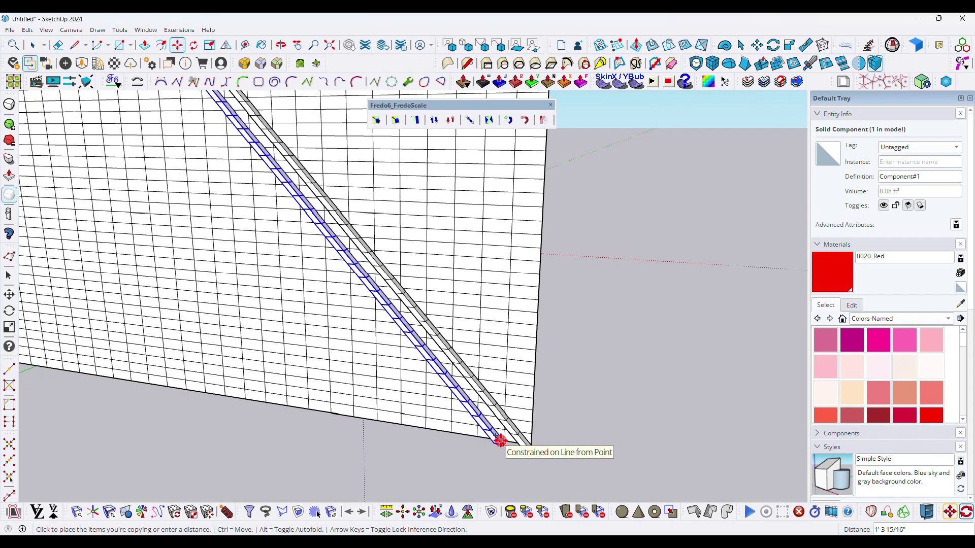
left_click(500, 441)
scroll(566, 430, "down", 4)
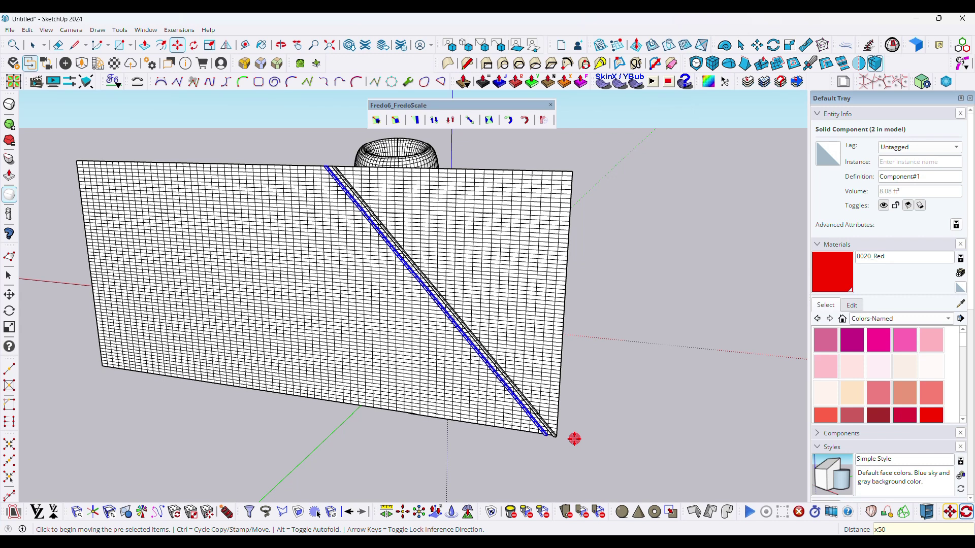
Step: Array the slanted bar copy 65 times across the panel
type("x50")
key("Return")
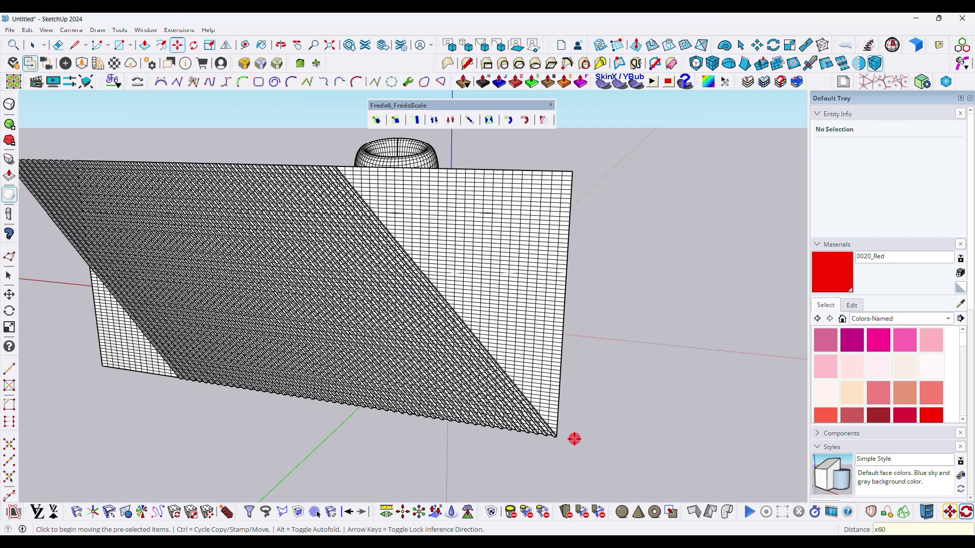
key("Return")
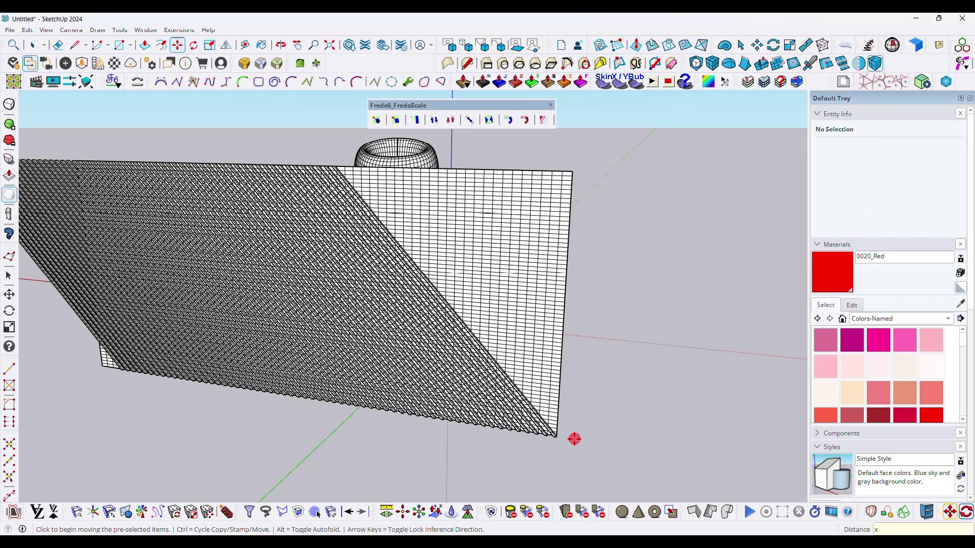
type("x65")
key("Return")
key("space")
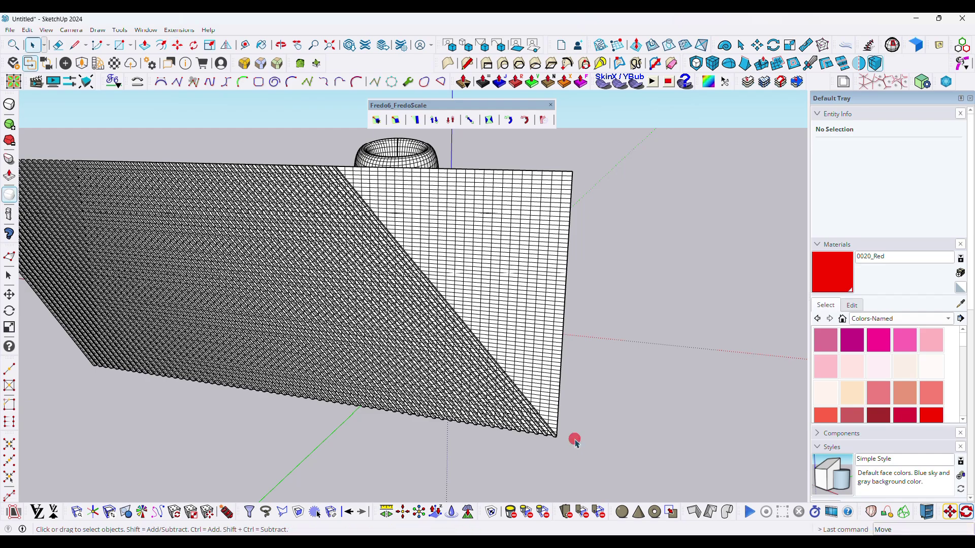
Step: Copy the first slanted bar by one bar spacing toward the panel's uncovered corner
left_click(353, 189)
scroll(333, 163, "up", 5)
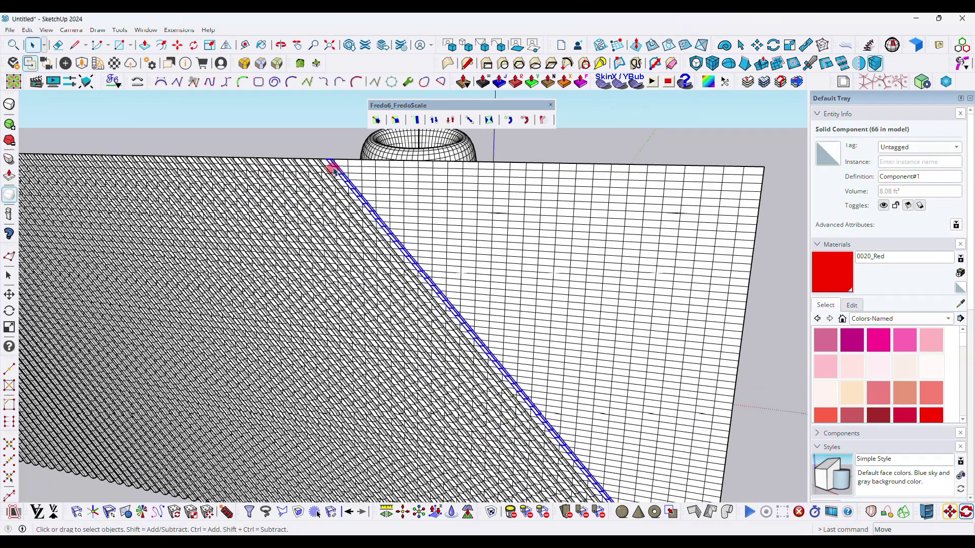
key("m")
left_click(309, 148)
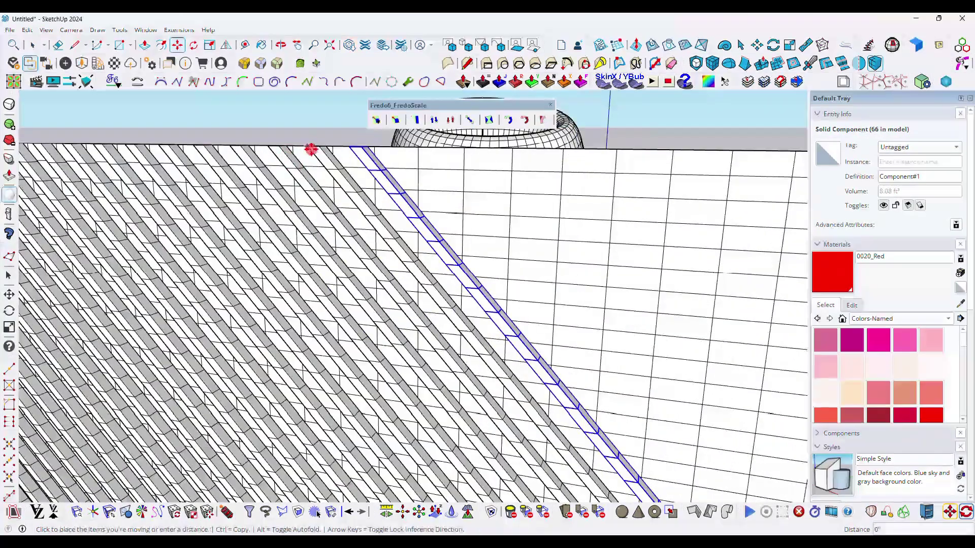
left_click(348, 148)
scroll(266, 148, "down", 6)
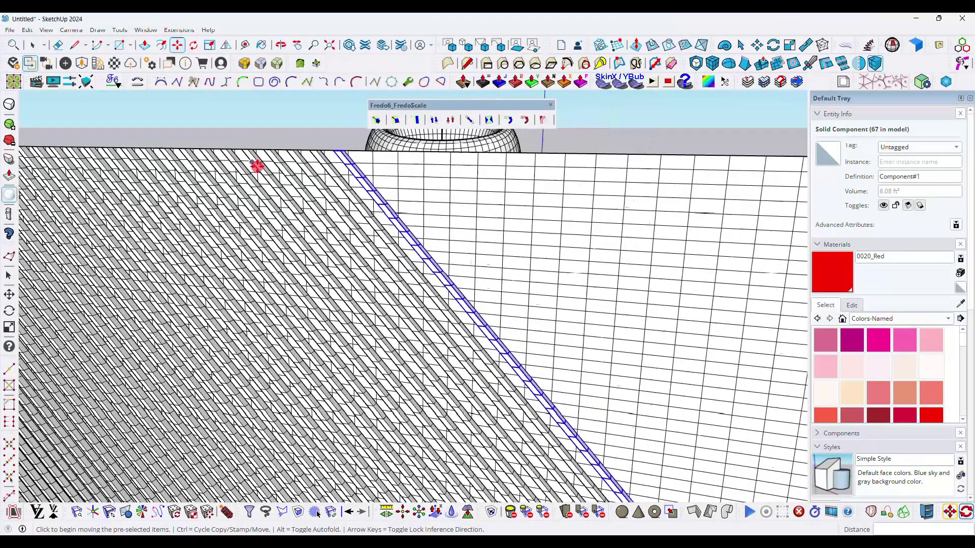
Step: Array the new bar copy 25 times to cover the panel's remaining upper corner
type("x")
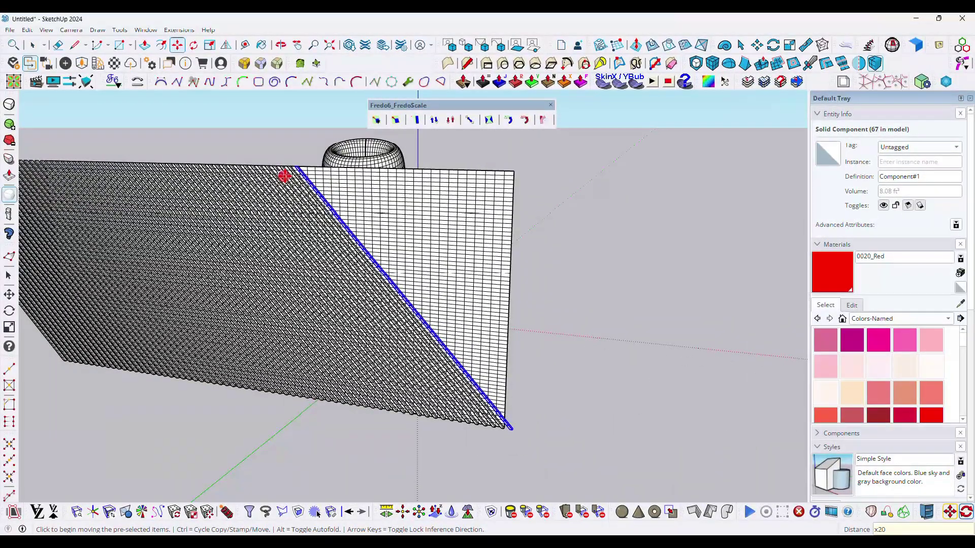
type("20")
key("Return")
type("x25")
key("Return")
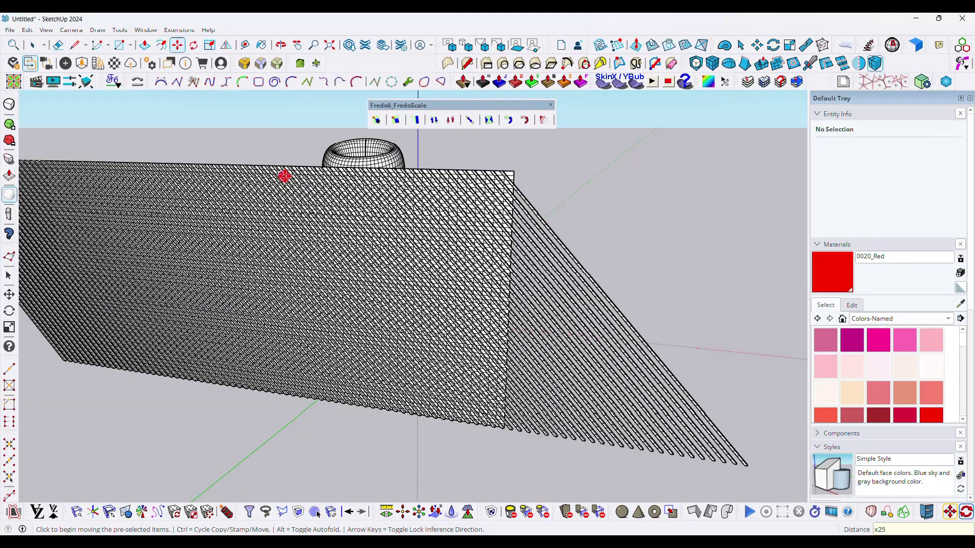
middle_click_drag(283, 174, 250, 290)
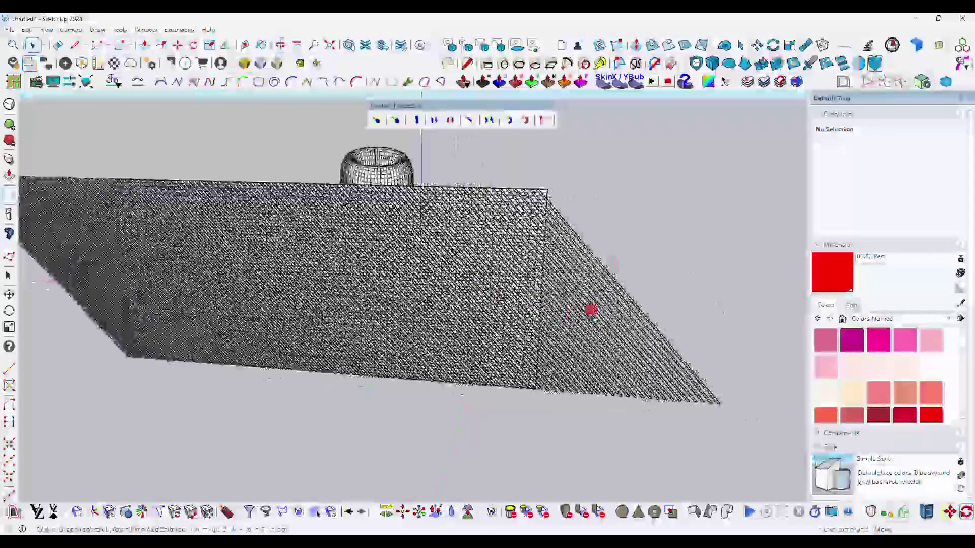
Step: Select all the slanted bar components covering the panel and explode them into loose geometry
left_click_drag(587, 309, 556, 428)
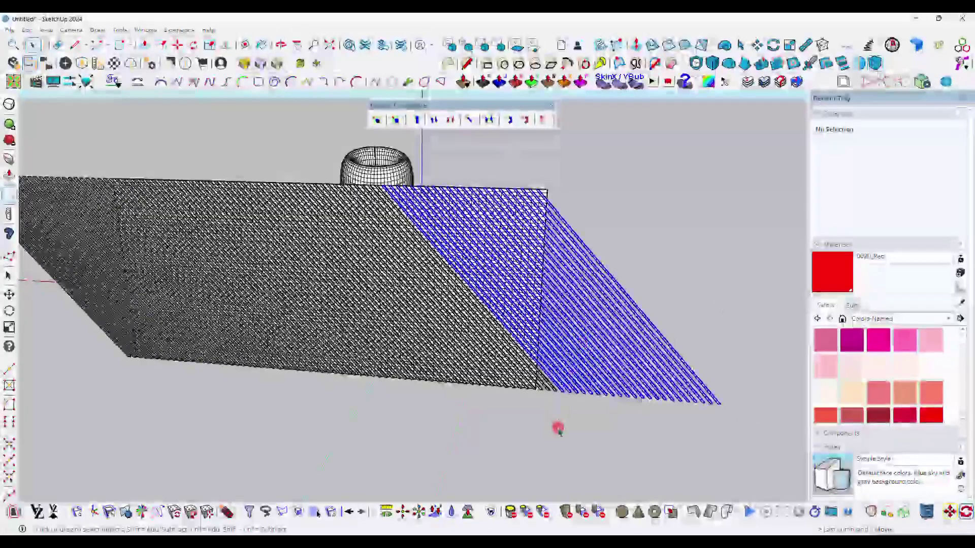
middle_click_drag(133, 235, 624, 334)
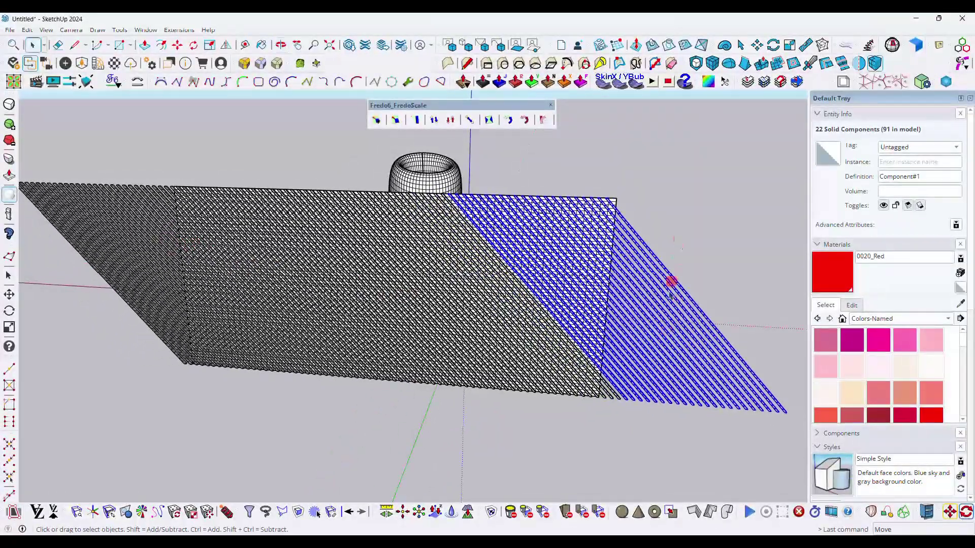
left_click_drag(605, 445, 605, 444)
left_click(90, 240)
middle_click_drag(626, 284, 253, 161)
left_click_drag(210, 140, 441, 465)
middle_click_drag(319, 316, 539, 285)
right_click(540, 286)
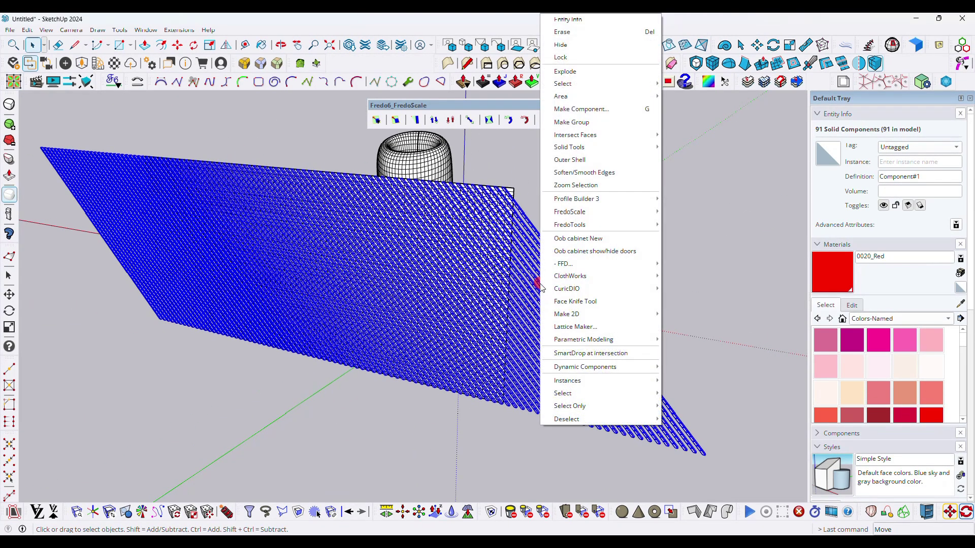
left_click(543, 175)
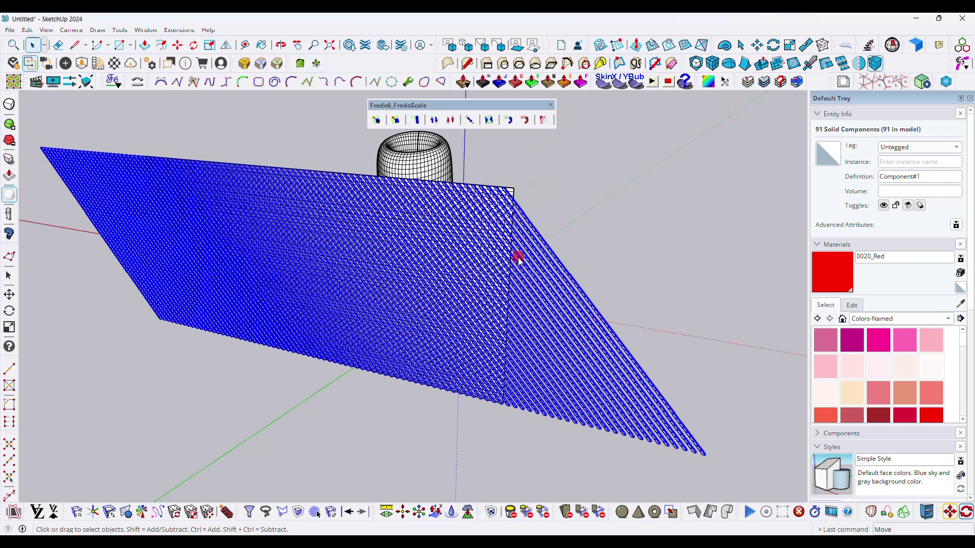
Step: Combine the exploded slanted bar geometry into a single group
middle_click_drag(519, 259, 274, 226)
scroll(328, 213, "up", 4)
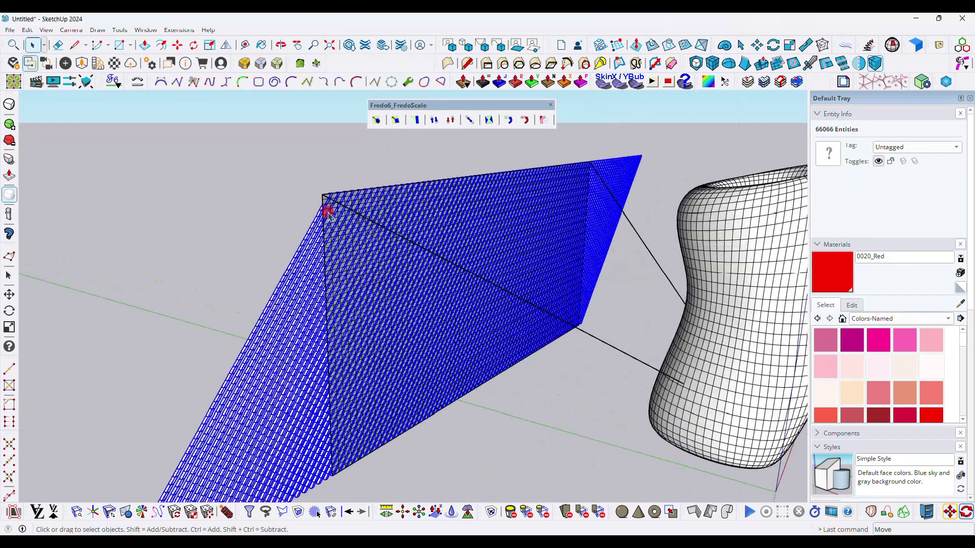
scroll(343, 208, "up", 3)
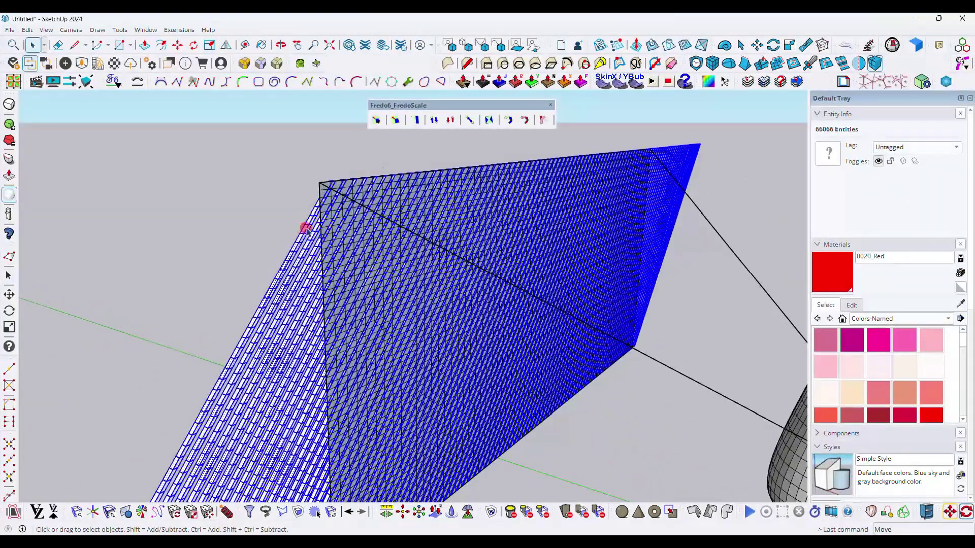
right_click(306, 229)
left_click(347, 112)
Step: Draw a rectangle about 85' by 37' 6 3/4" corner to corner over the gridded panel copy, and delete the gridded copy
scroll(347, 152, "down", 5)
key("r")
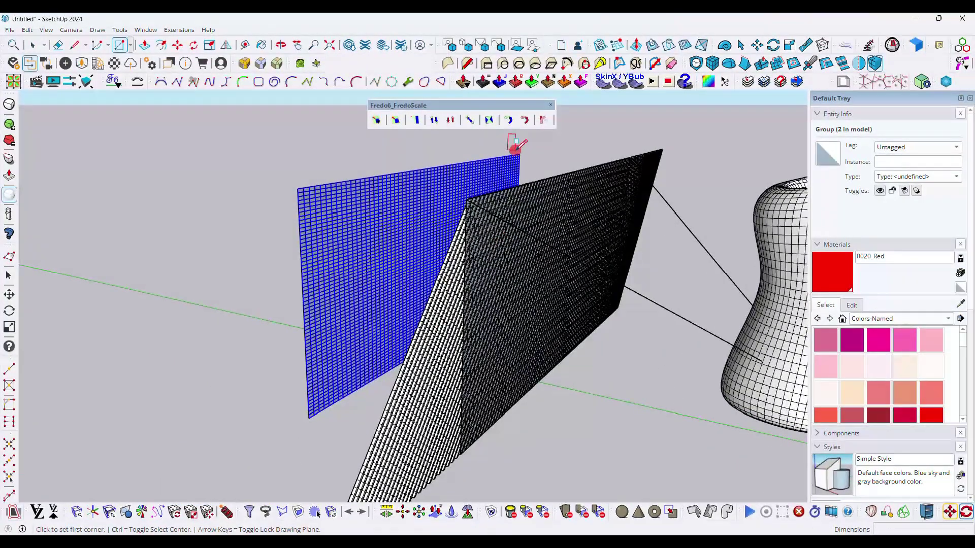
left_click(519, 153)
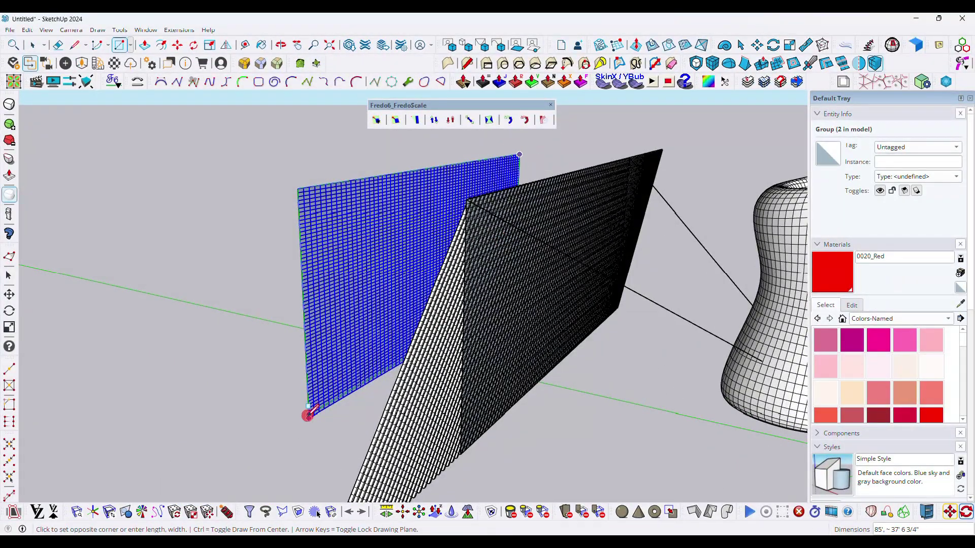
left_click(307, 419)
key("space")
left_click(301, 273)
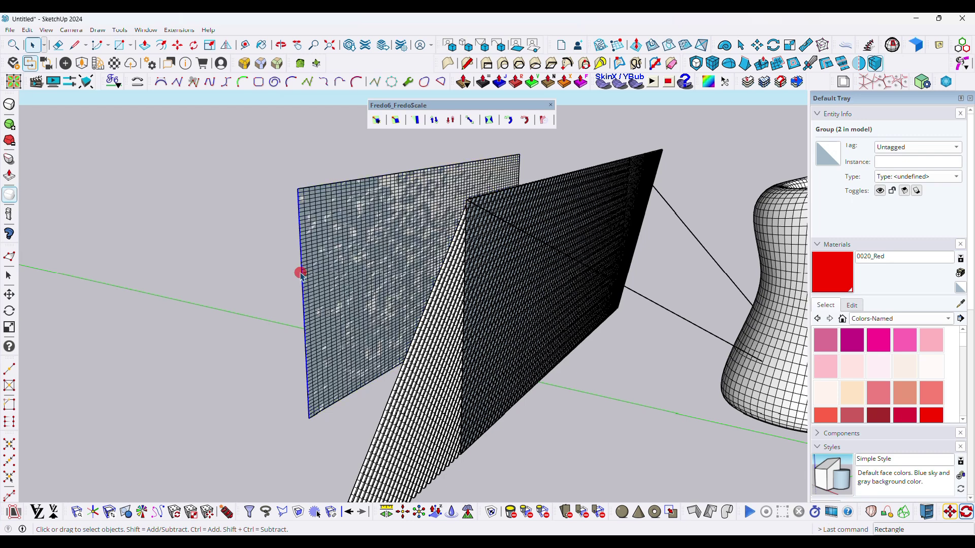
left_click(309, 271)
key("Delete")
Step: Detach the Face Knife tool's toolbar and place it in the drawing area beside the panels
scroll(323, 261, "down", 3)
mouse_move(363, 298)
middle_mouse_down()
mouse_move(331, 302)
mouse_move(355, 289)
middle_mouse_up()
left_click(348, 303)
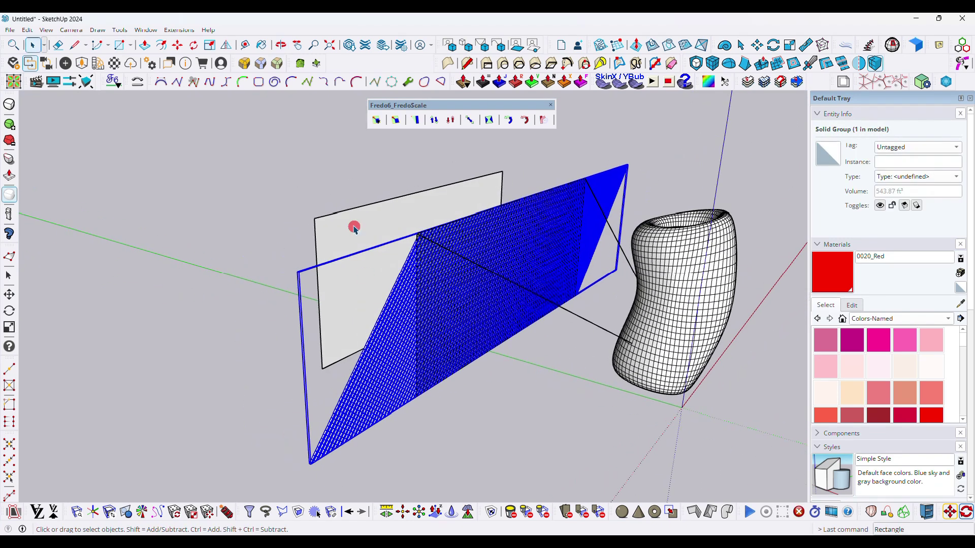
left_click(355, 226)
left_click(283, 151)
left_click(283, 151)
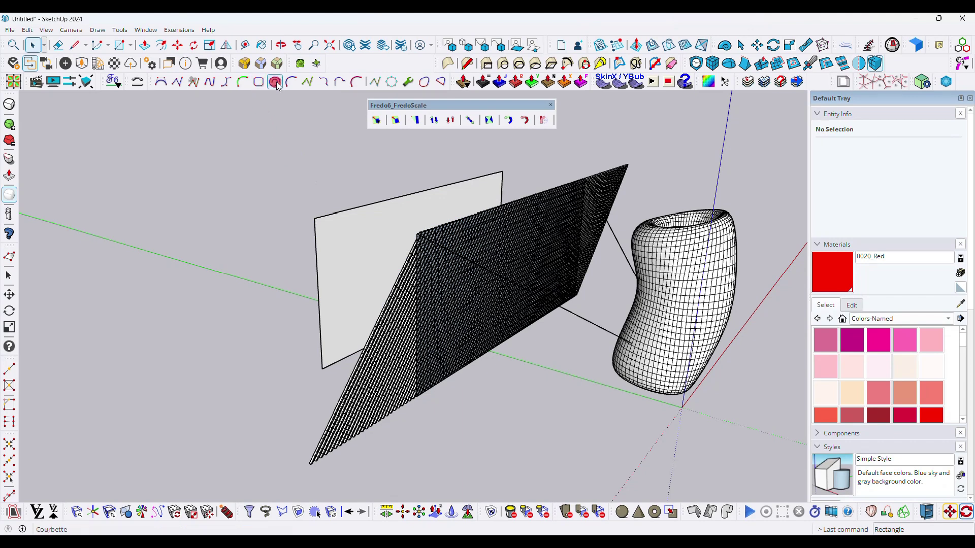
left_click_drag(4, 514, 280, 104)
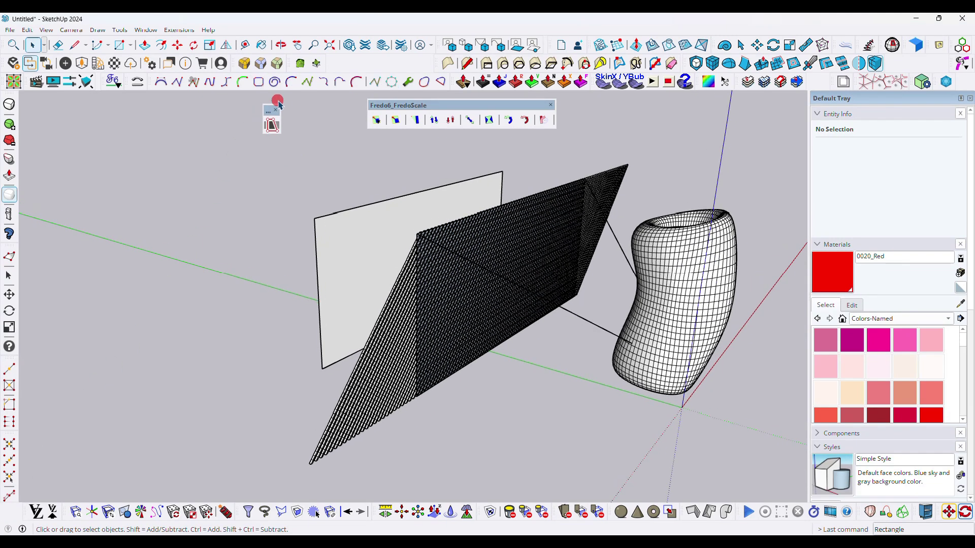
Step: Trim the slanted bar group to the rectangular face's outline with the Face Knife tool
left_click(396, 295)
left_click(231, 202)
left_click(394, 302)
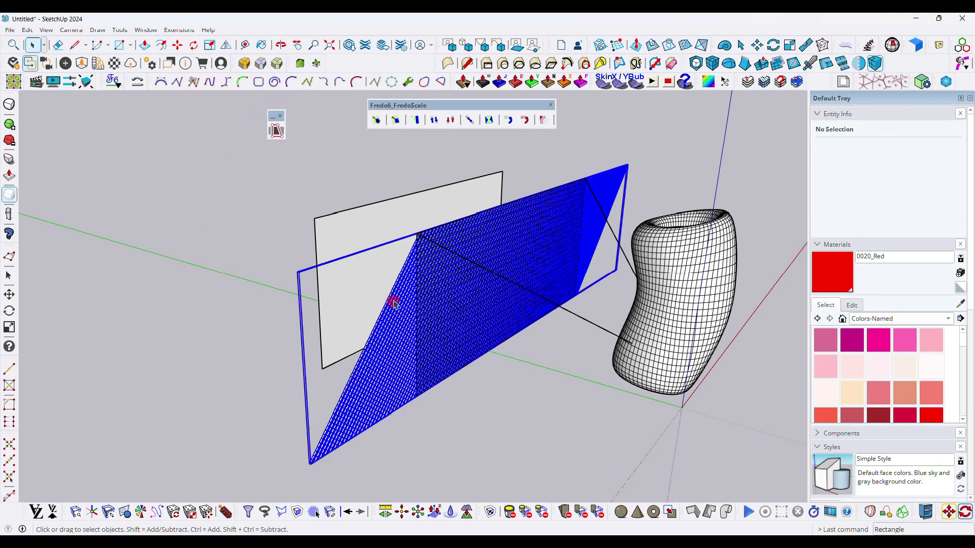
left_click(347, 240)
scroll(366, 250, "down", 3)
key("Return")
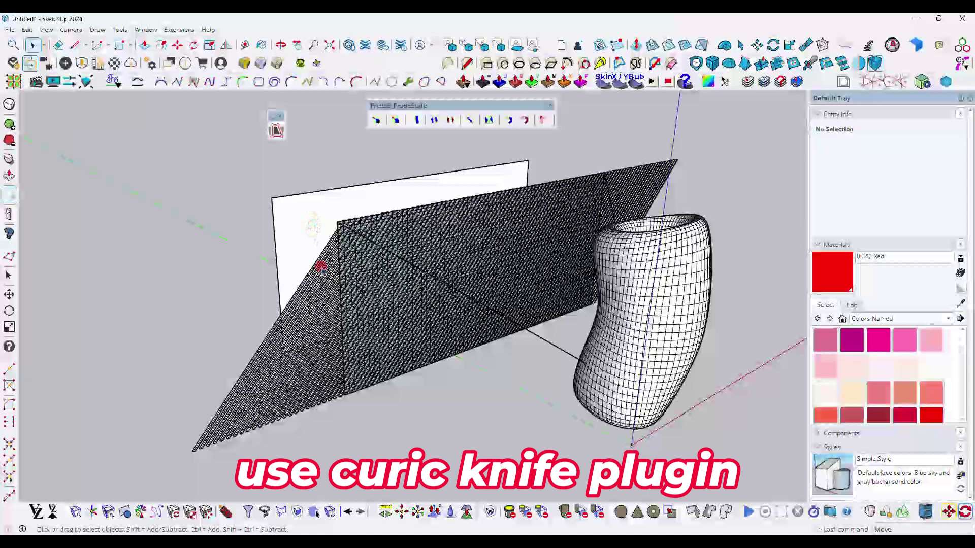
left_click(323, 268)
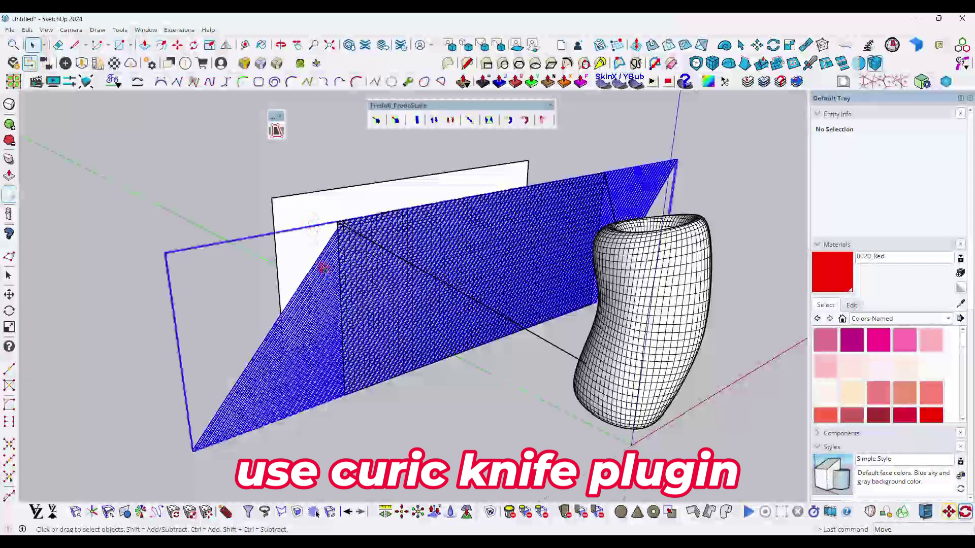
left_click(276, 130)
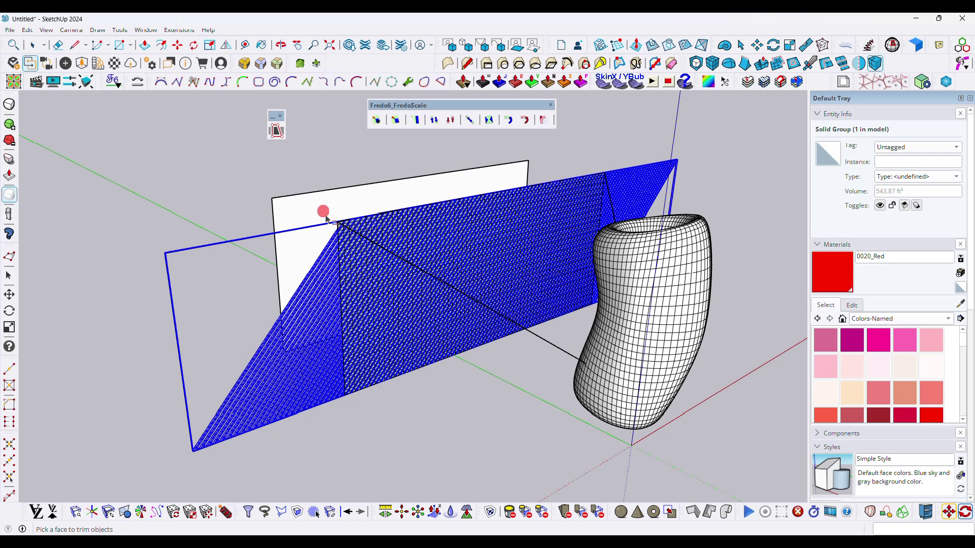
double_click(325, 218)
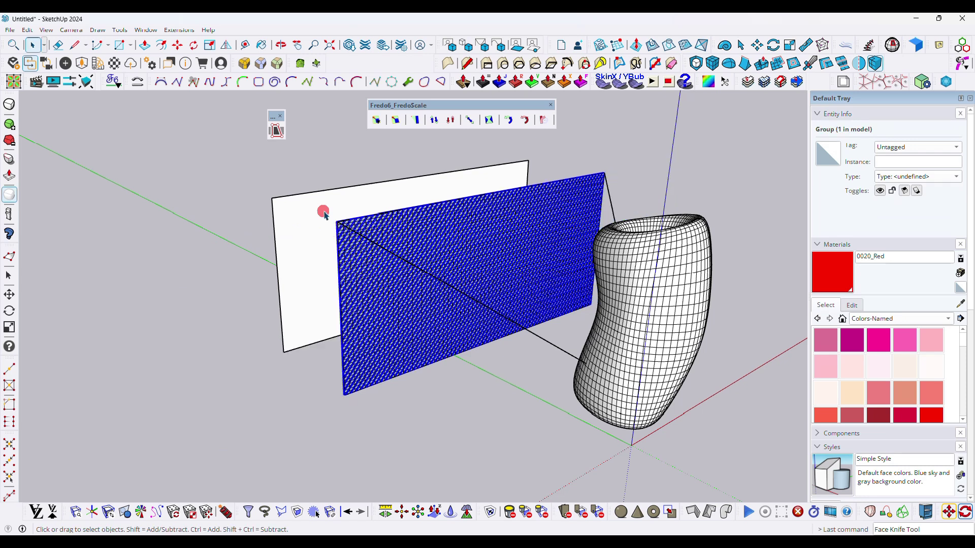
Step: Wrap the trimmed slanted bar group around the tower with Flowify without Cut, using the bar group and the grid-and-tower group
middle_click_drag(210, 223, 455, 280)
scroll(525, 254, "up", 4)
scroll(527, 269, "down", 6)
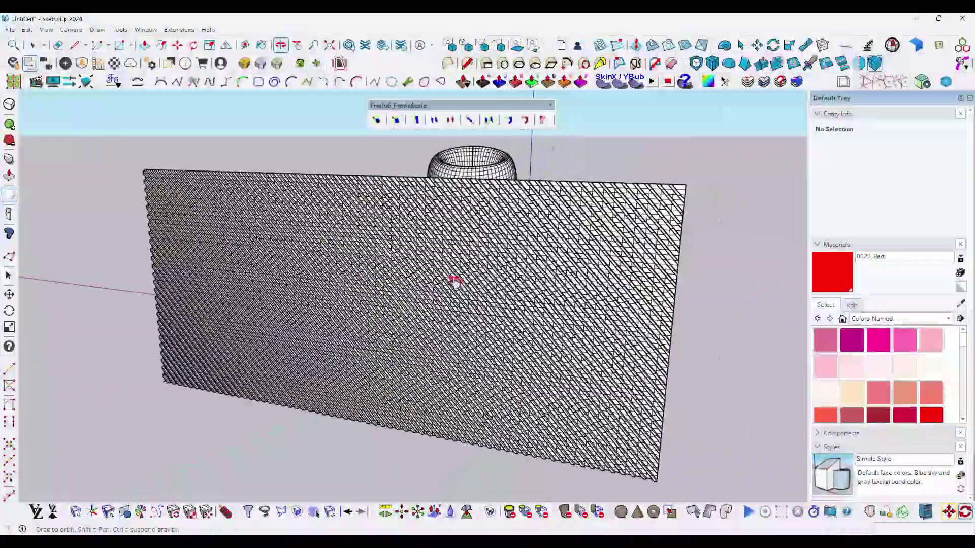
scroll(665, 230, "up", 3)
scroll(531, 234, "down", 2)
scroll(531, 234, "down", 5)
middle_click_drag(496, 235, 519, 258)
left_click(519, 258)
middle_click_drag(538, 221, 439, 311)
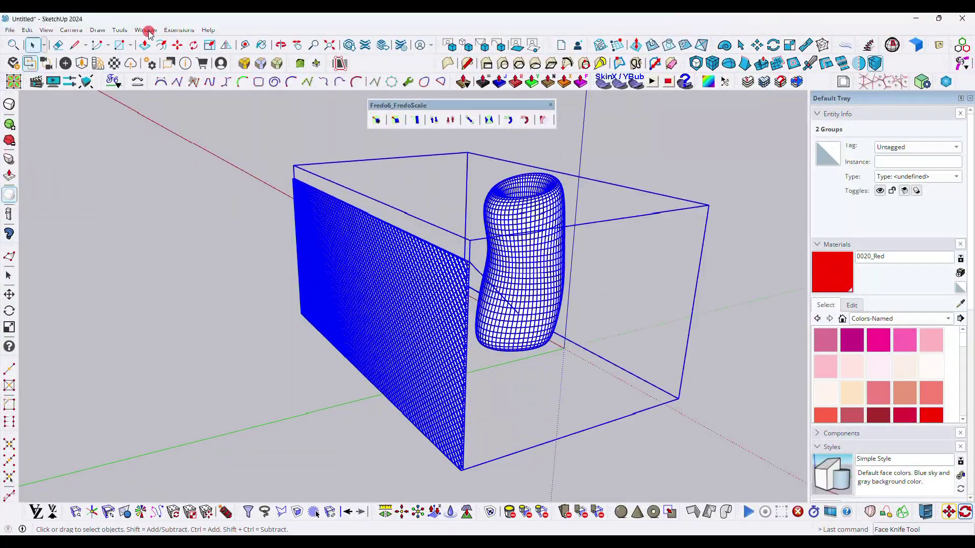
left_click(178, 30)
mouse_move(310, 111)
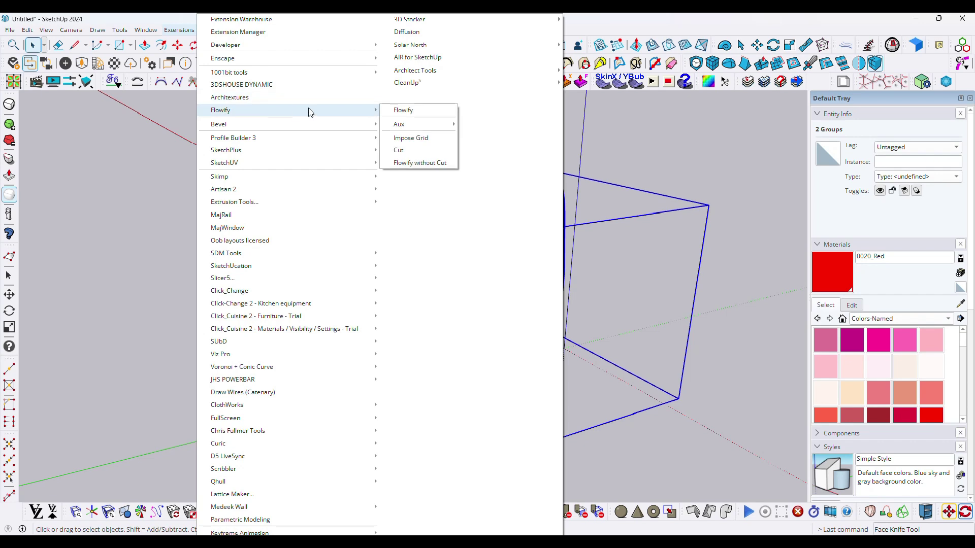
left_click(421, 163)
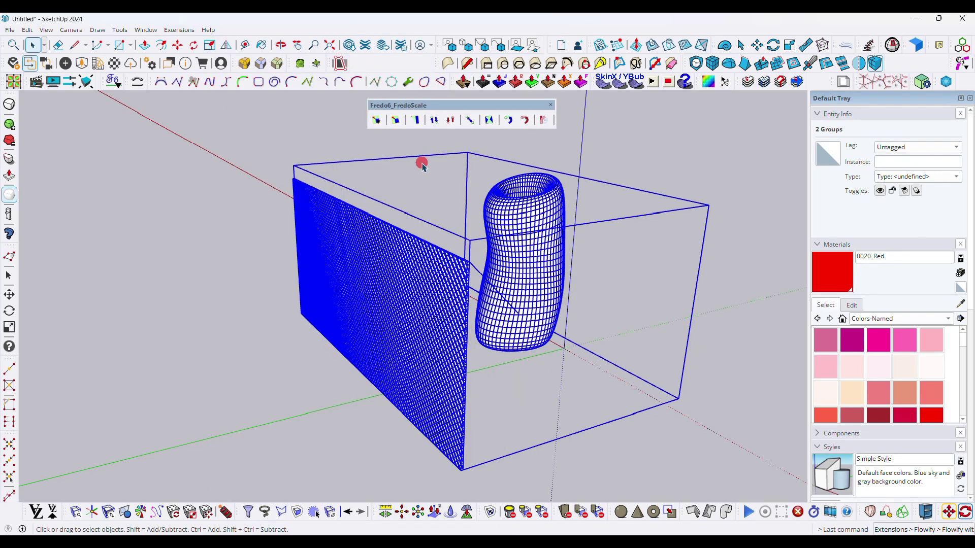
scroll(422, 166, "down", 1)
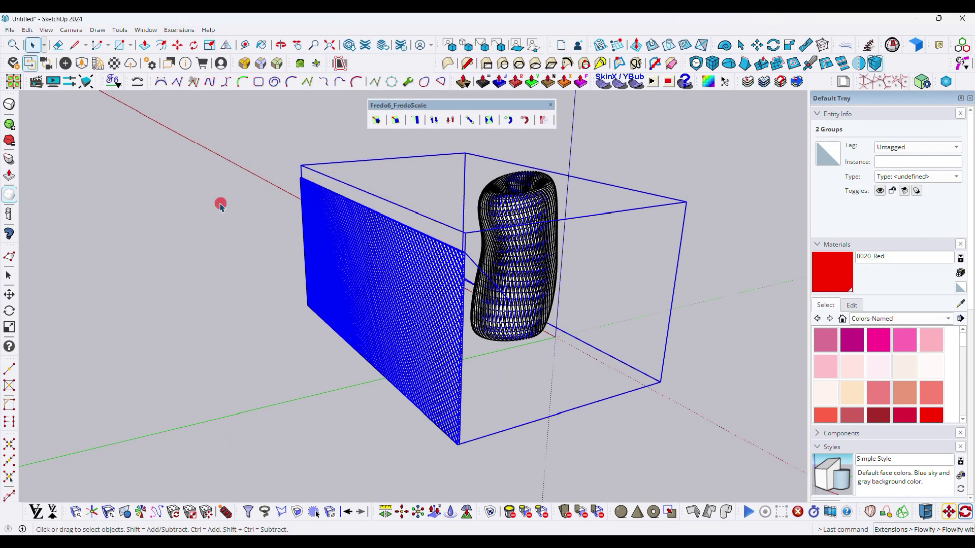
Step: Move the wrapped bar group off the gridded tower to a free spot beside it
scroll(528, 219, "up", 6)
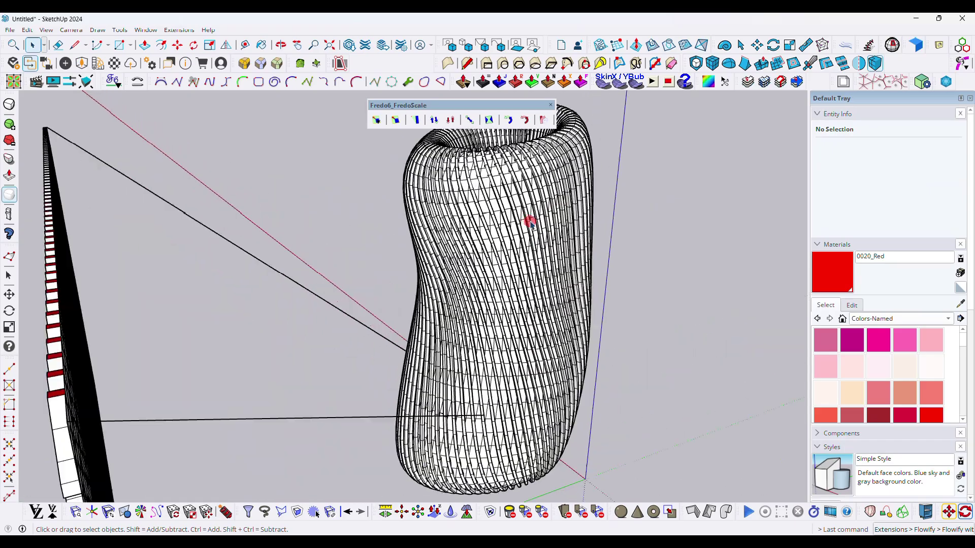
left_click(507, 215)
scroll(498, 208, "down", 6)
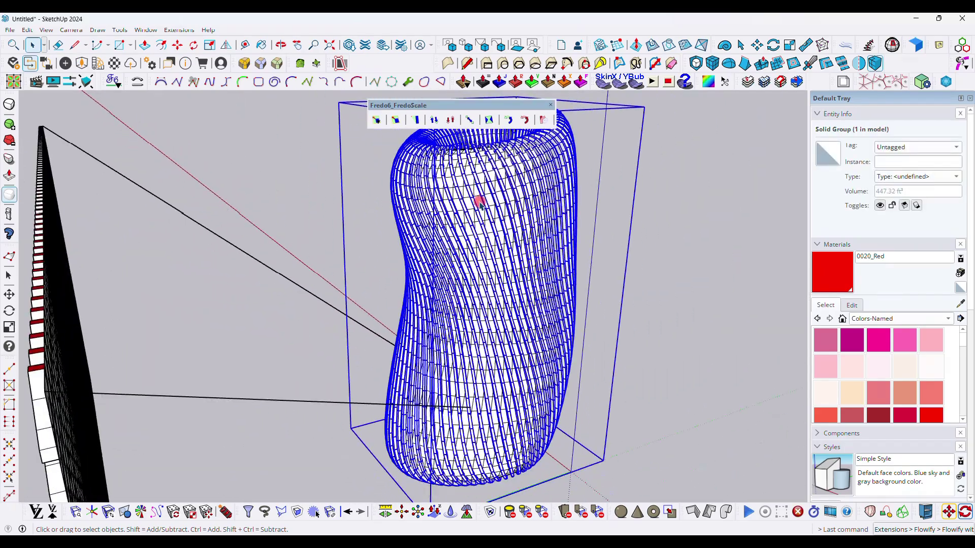
key("m")
left_click(464, 358)
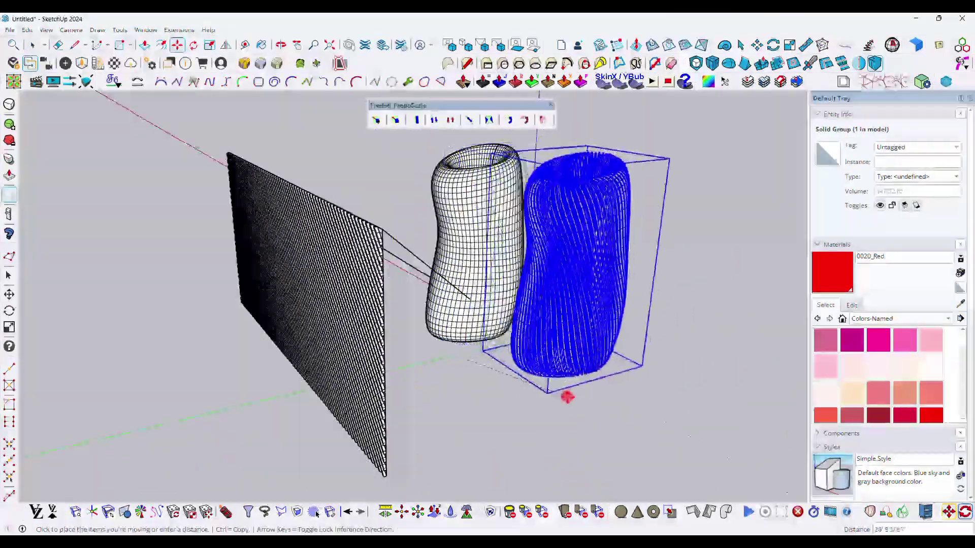
left_click(655, 452)
key("space")
Step: Turn off Profiles in the edge settings of the Simple Style
scroll(641, 358, "up", 5)
middle_click_drag(619, 293, 85, 215)
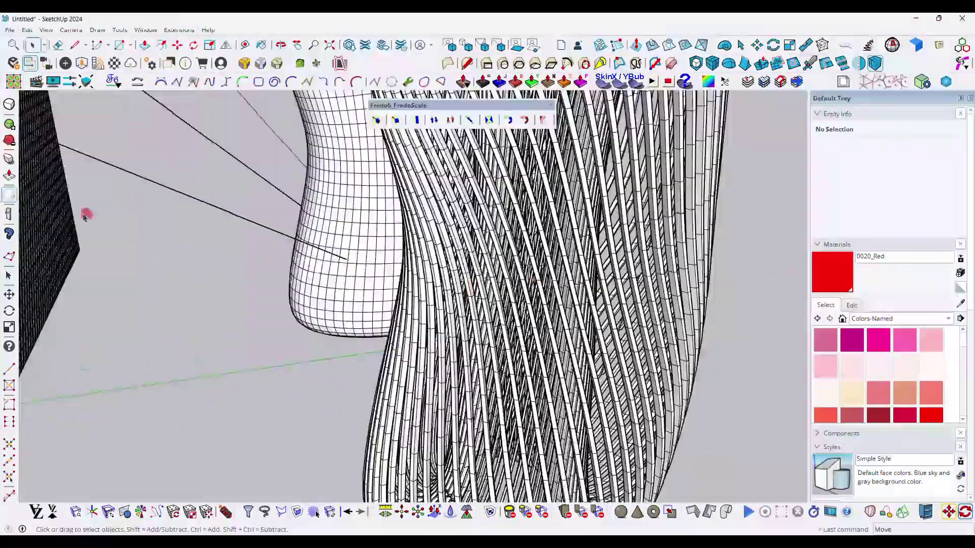
left_click(834, 114)
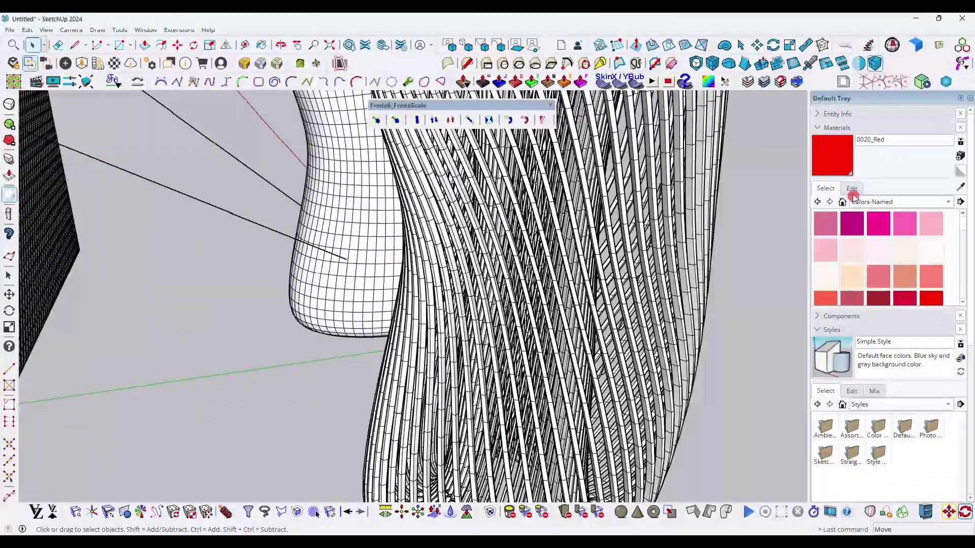
left_click(833, 115)
left_click(834, 114)
left_click(836, 128)
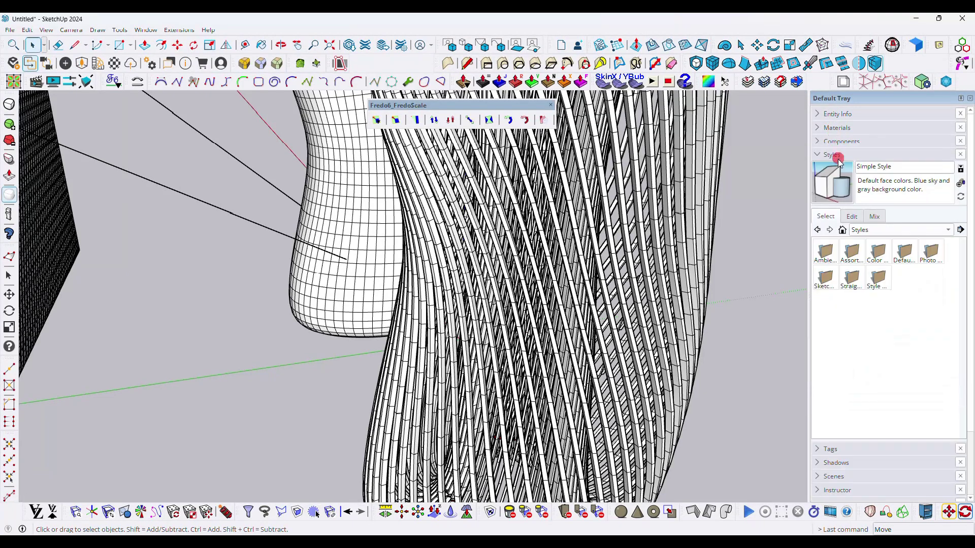
left_click(835, 154)
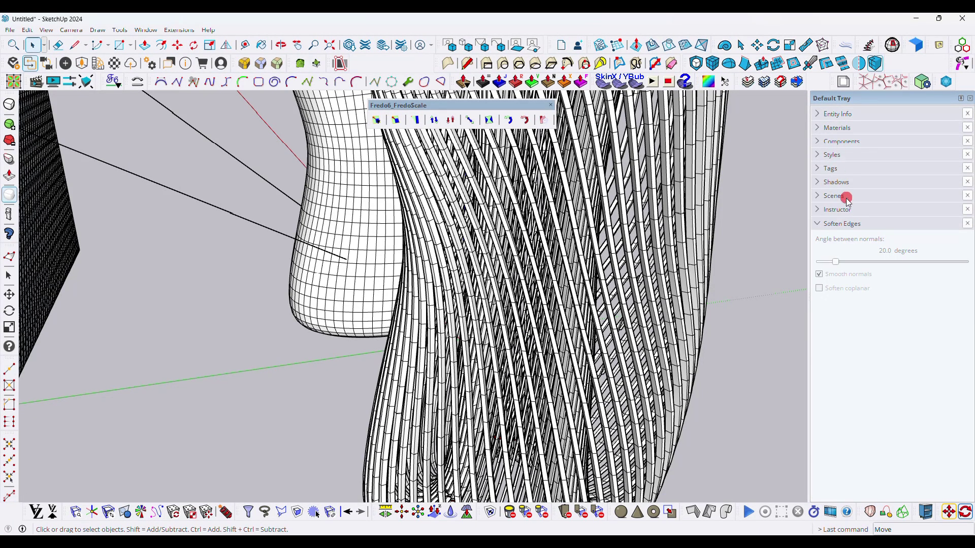
left_click(848, 217)
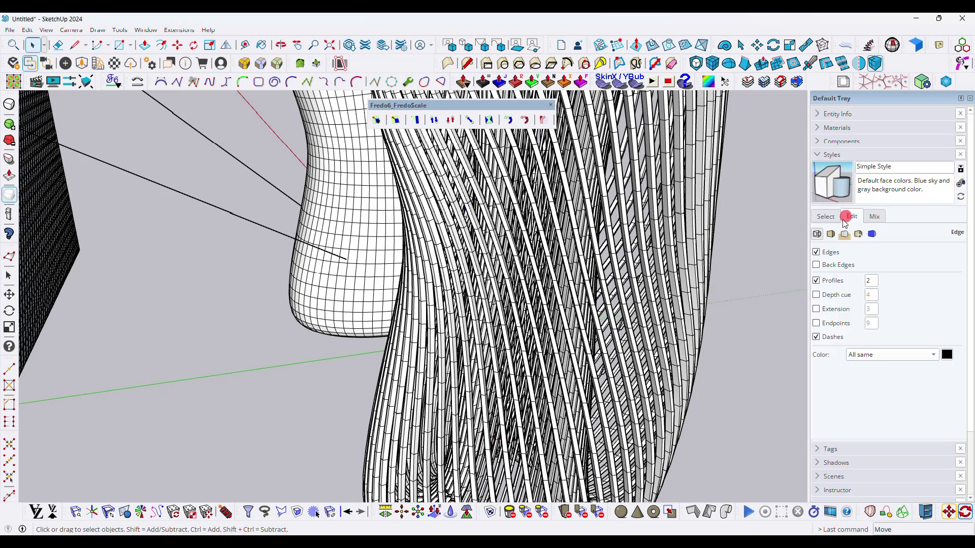
left_click(815, 281)
Step: Try Ambient Occlusion in the style's face settings and turn it back off
left_click(830, 234)
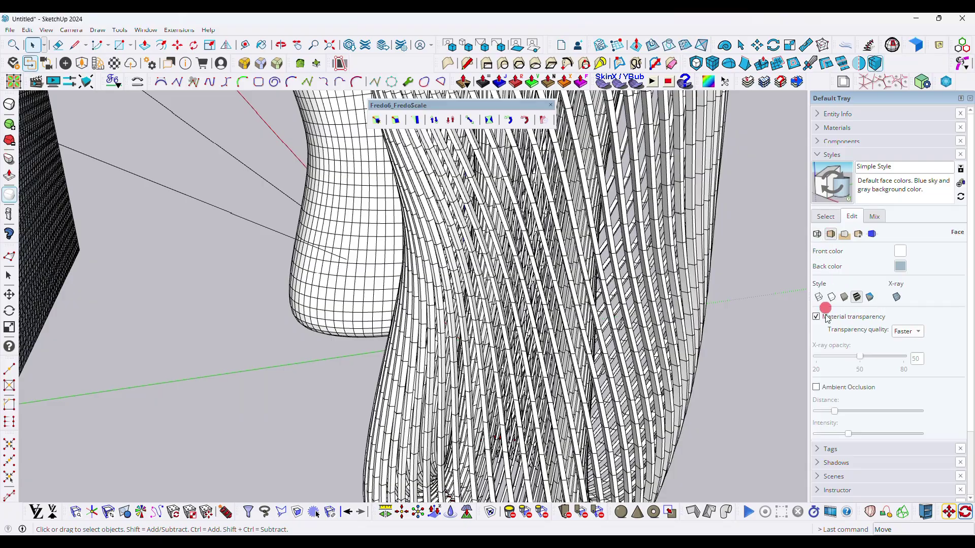
left_click(817, 387)
mouse_move(736, 366)
middle_mouse_down()
mouse_move(526, 327)
mouse_move(450, 355)
mouse_move(458, 435)
mouse_move(487, 422)
middle_mouse_up()
left_click(839, 370)
left_click(816, 388)
Step: Flip the flat slanted bar group about the red plane to reverse the direction of its bars
middle_click_drag(674, 277, 568, 203)
scroll(690, 194, "up", 3)
triple_click(683, 203)
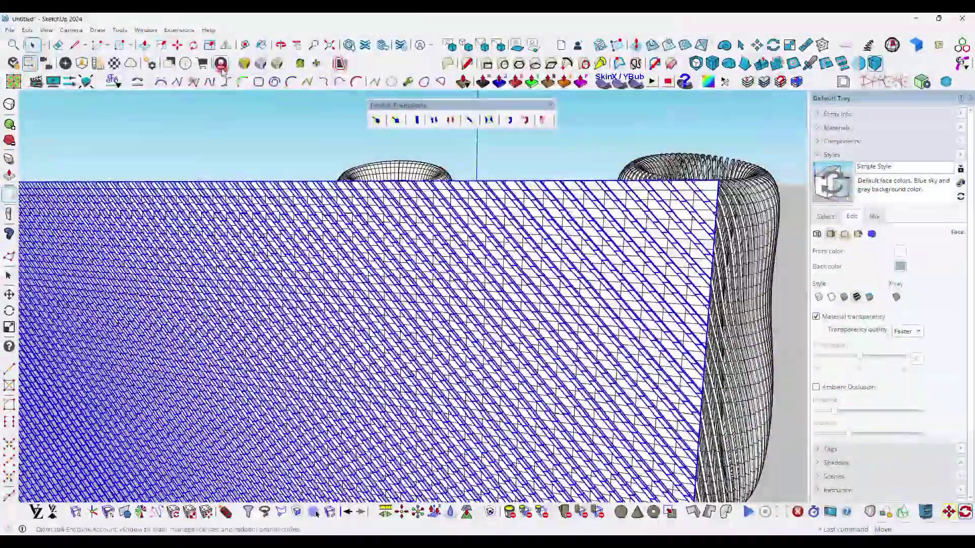
left_click(225, 44)
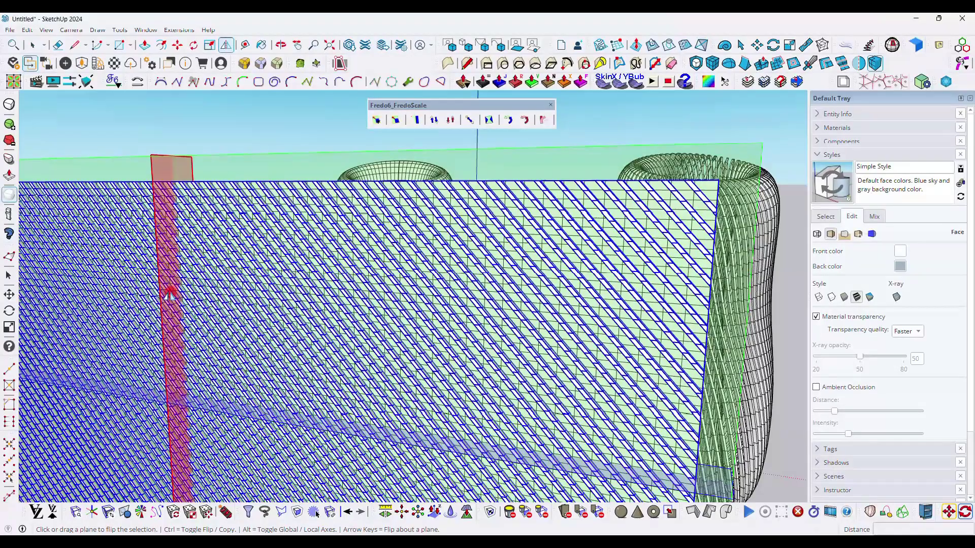
left_click(169, 294)
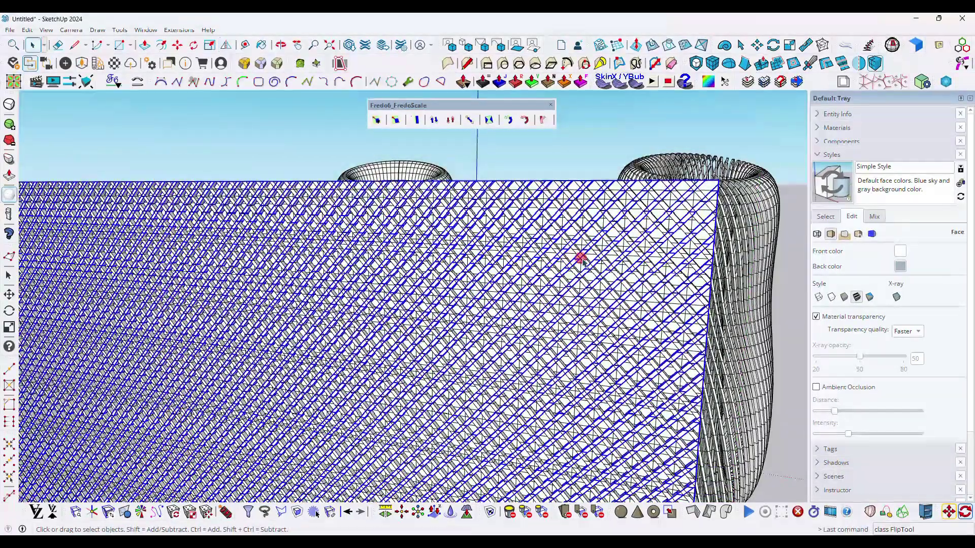
left_click(595, 273)
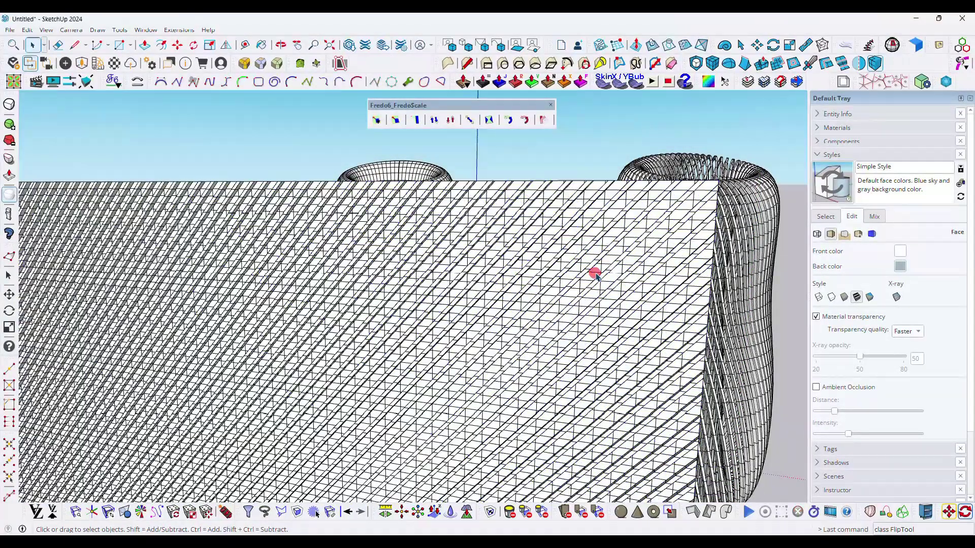
Step: Wrap the flipped flat slanted bars around the smooth gridded tower with Flowify
scroll(541, 196, "down", 4)
middle_click_drag(538, 200, 475, 203)
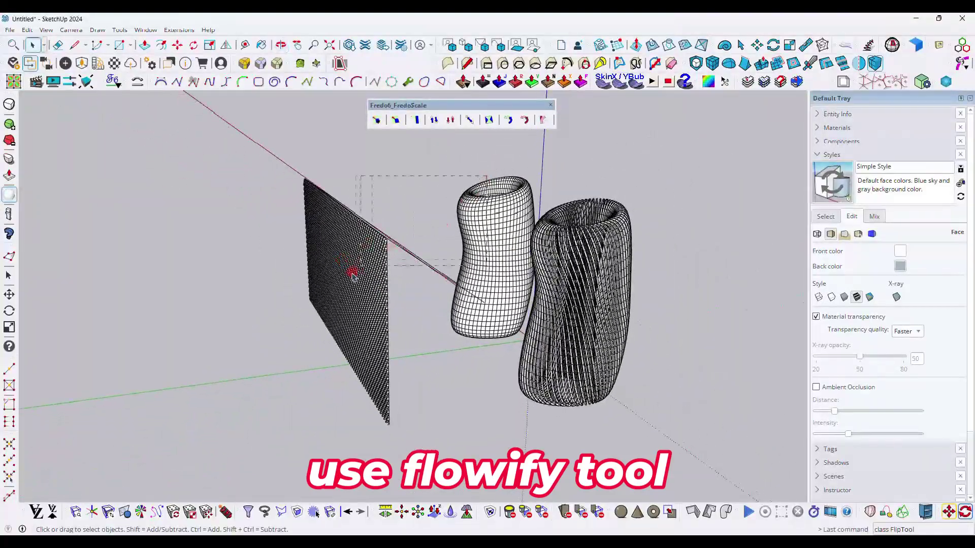
left_click_drag(352, 273, 351, 273)
left_click(178, 30)
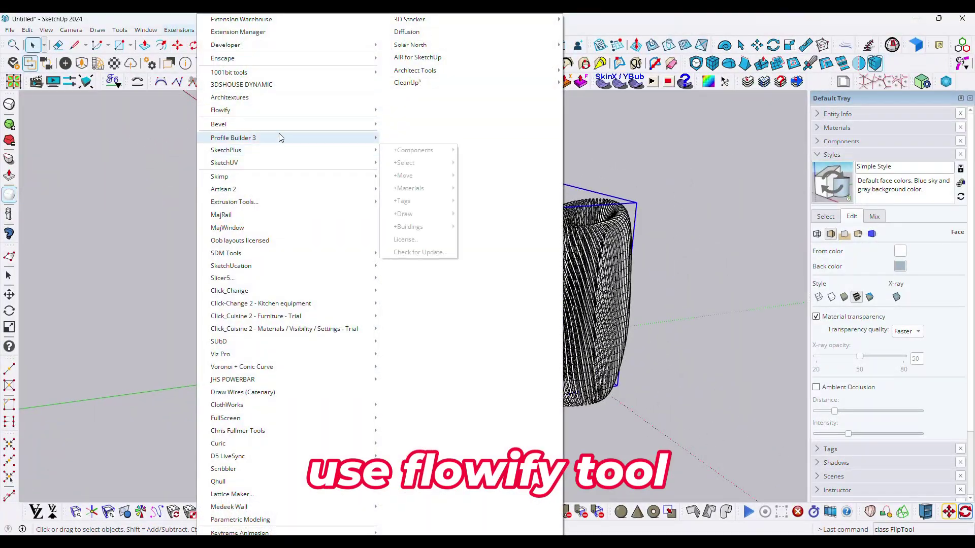
mouse_move(312, 115)
left_click(420, 162)
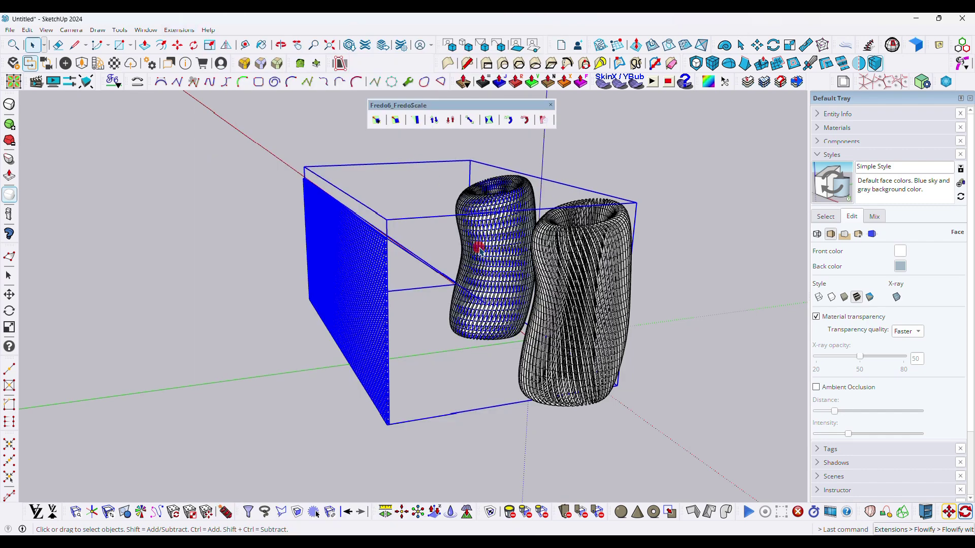
left_click(484, 357)
Step: Move the newly wrapped bar group off the gridded tower onto the earlier wrapped bars so the two directions cross
middle_click_drag(457, 334, 392, 318)
scroll(525, 349, "up", 3)
left_click(392, 315)
key("m")
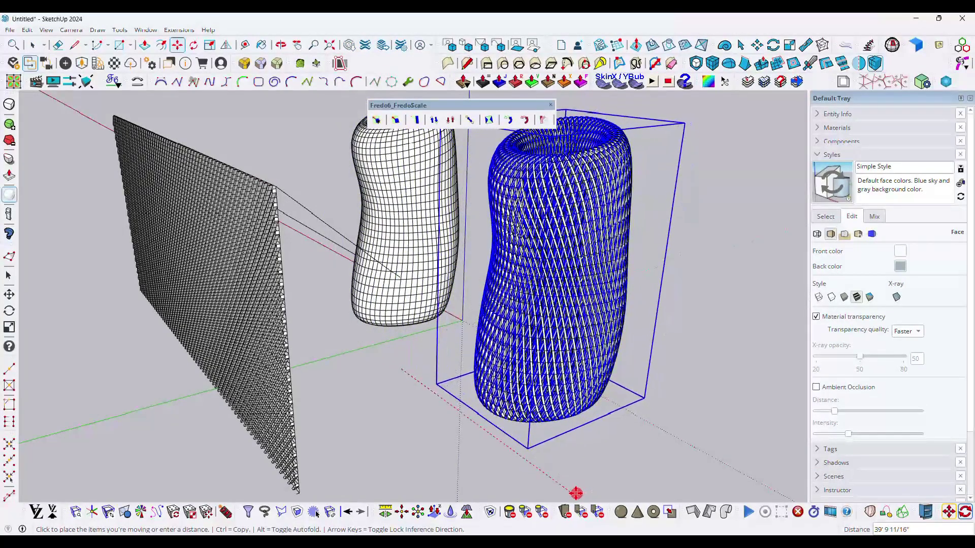
left_click(535, 482)
Step: Trace one slanted bar's edge down the flat grid with a line and copy it to the bar's other edge
scroll(542, 307, "up", 5)
middle_click_drag(548, 305, 502, 191)
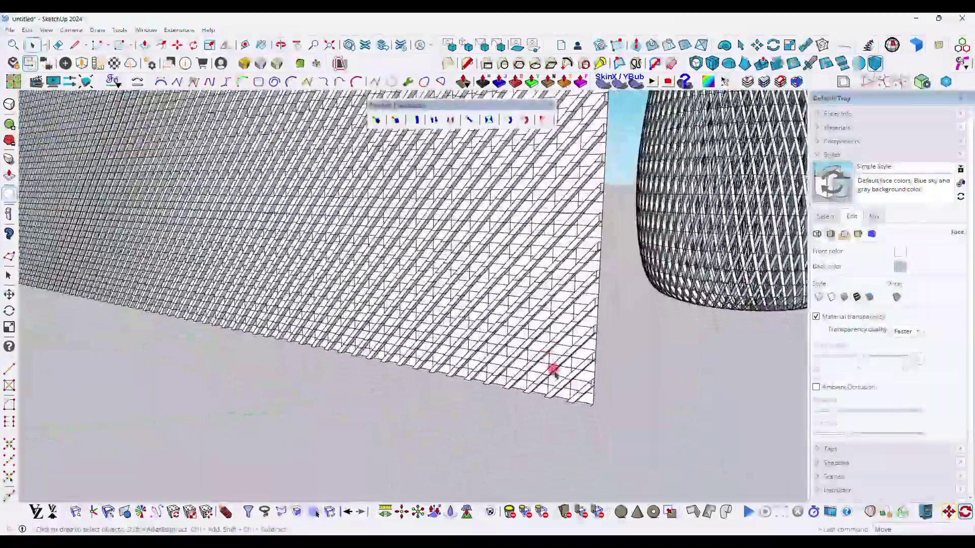
middle_click_drag(552, 370, 563, 379)
scroll(564, 380, "up", 8)
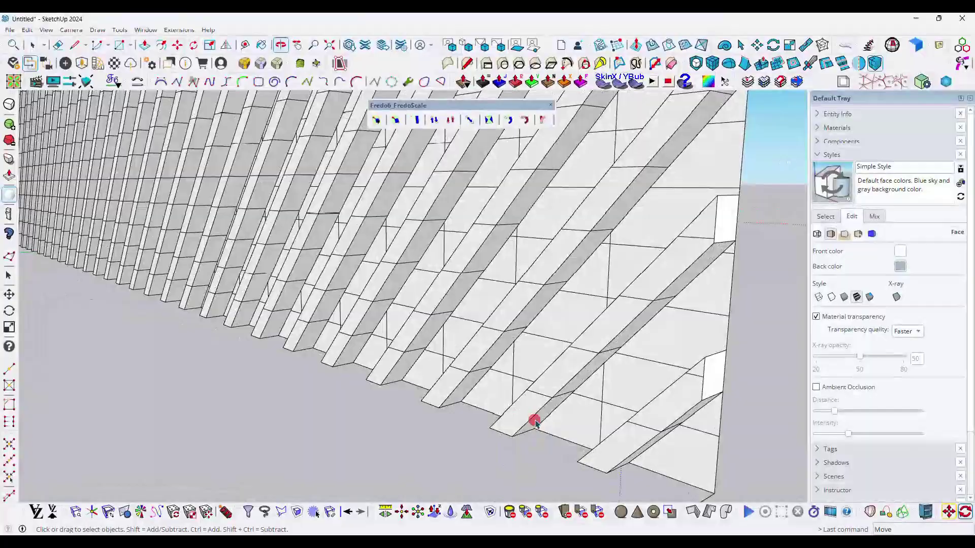
middle_click_drag(535, 421, 555, 412)
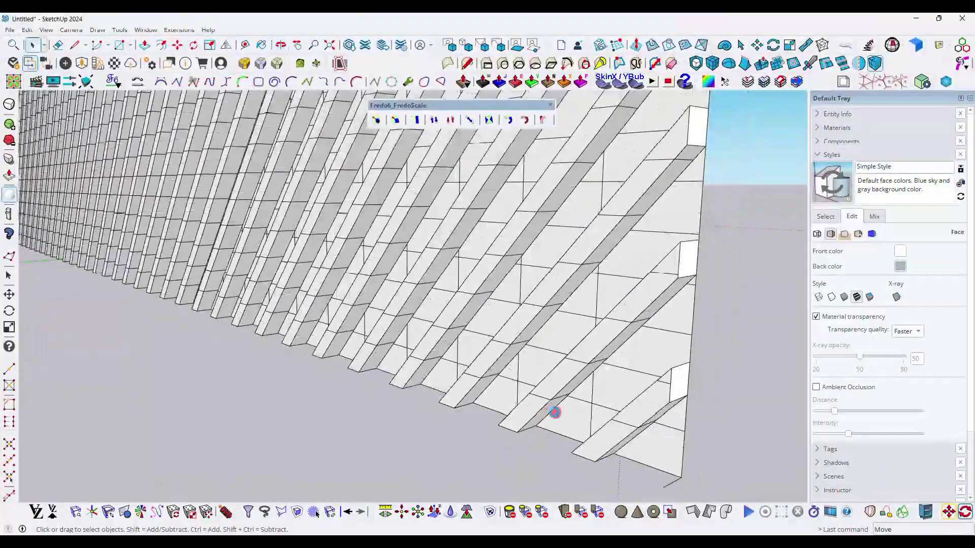
scroll(544, 421, "down", 8)
middle_click_drag(620, 279, 629, 163)
scroll(645, 160, "up", 5)
key("l")
left_click(671, 149)
scroll(674, 141, "down", 5)
scroll(457, 381, "down", 5)
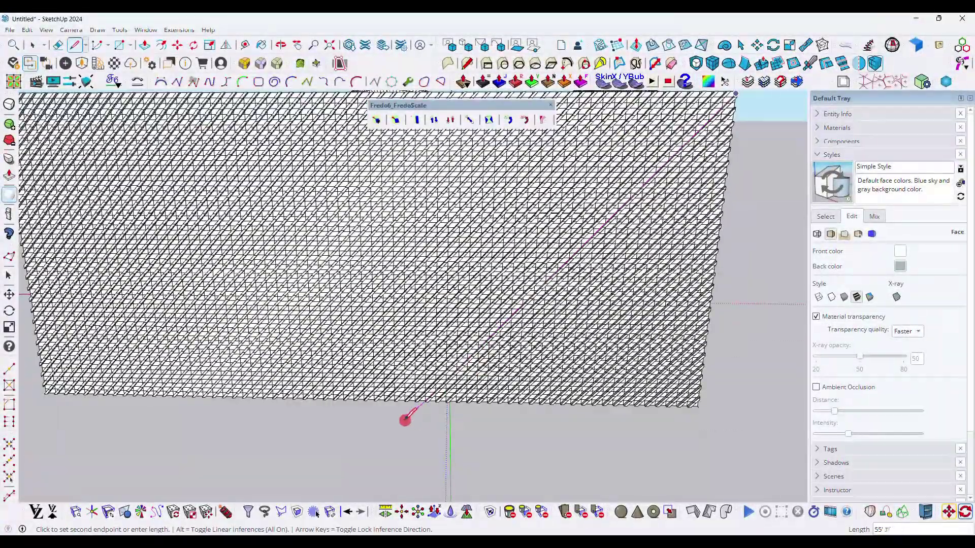
scroll(405, 419, "up", 5)
middle_click_drag(403, 394, 437, 385)
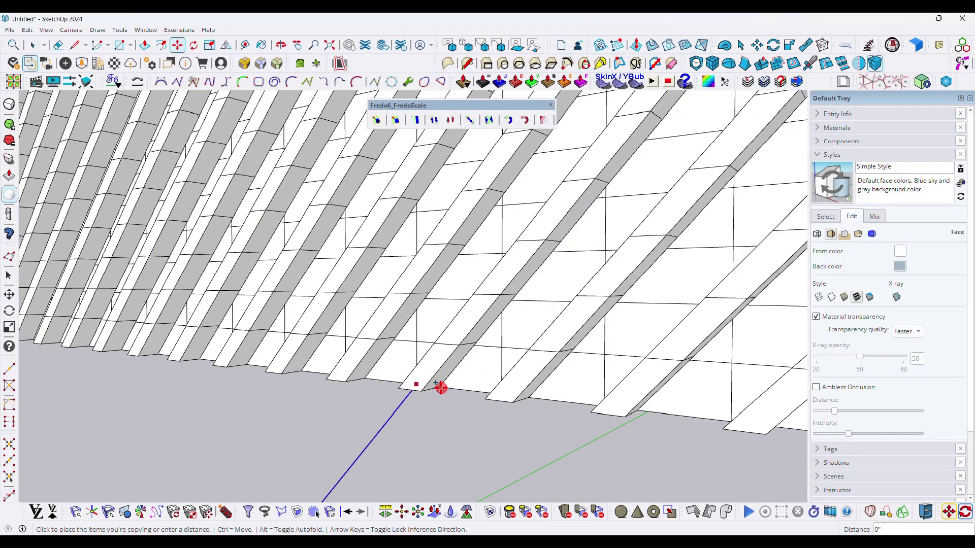
left_click(440, 388)
key("space")
Step: Move the flat slanted bar group off the grid plane to a free spot beside it
scroll(409, 412, "down", 8)
left_click(507, 361)
key("m")
left_click(506, 363)
left_click(52, 350)
key("space")
Step: Copy the pair of slanted lines sideways across the grid to mark the neighbouring bar
scroll(407, 379, "up", 3)
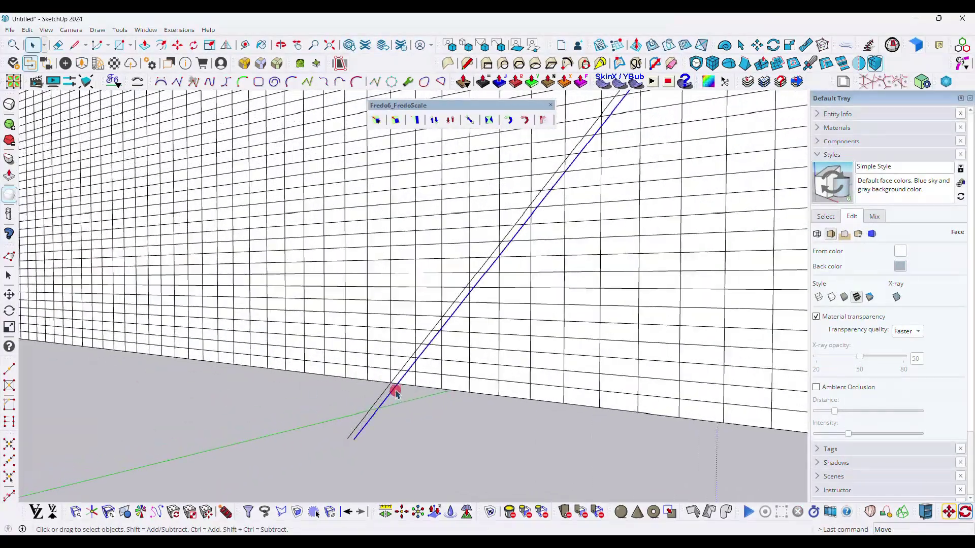
middle_click_drag(386, 390, 451, 388)
scroll(451, 389, "down", 3)
middle_click_drag(526, 320, 486, 395, "shift")
scroll(622, 157, "up", 5)
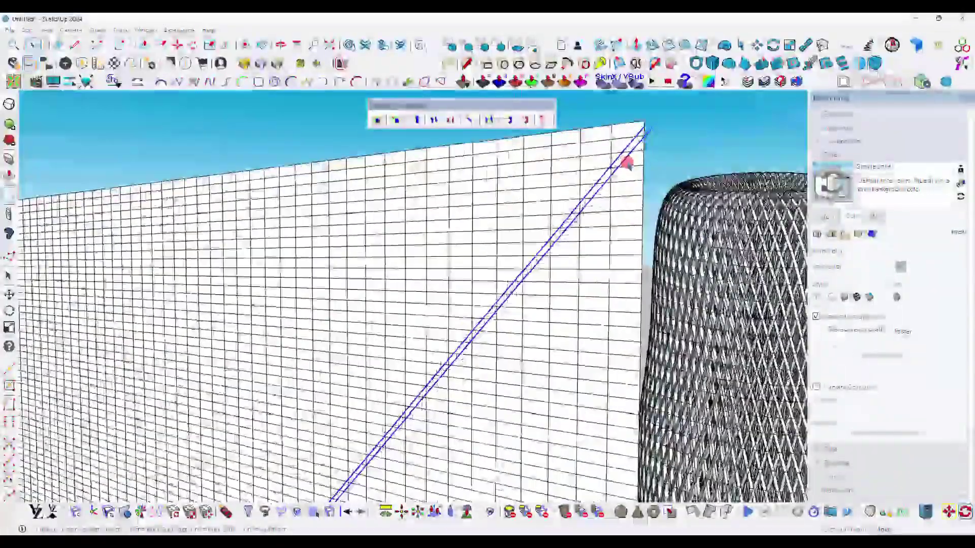
scroll(557, 234, "up", 3)
key("m")
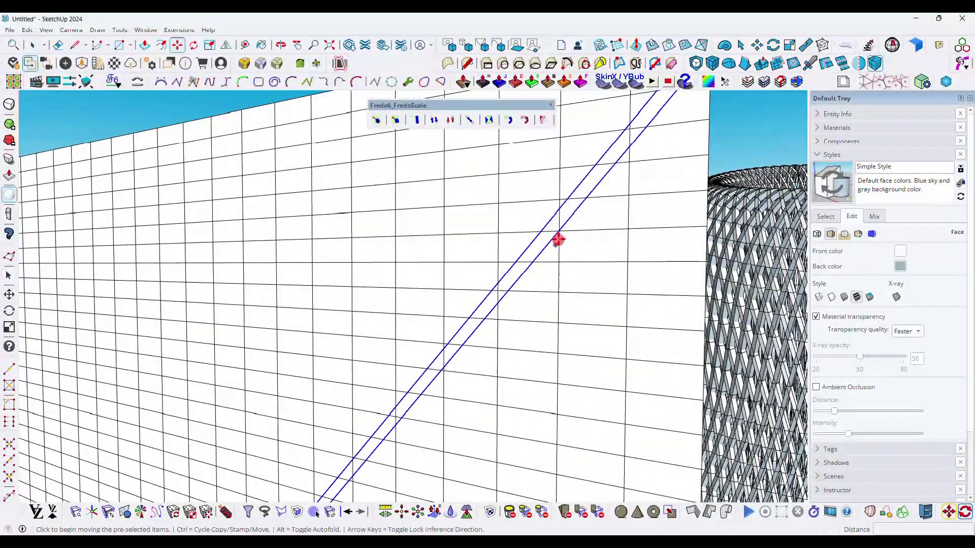
left_click(559, 234)
key("ctrl")
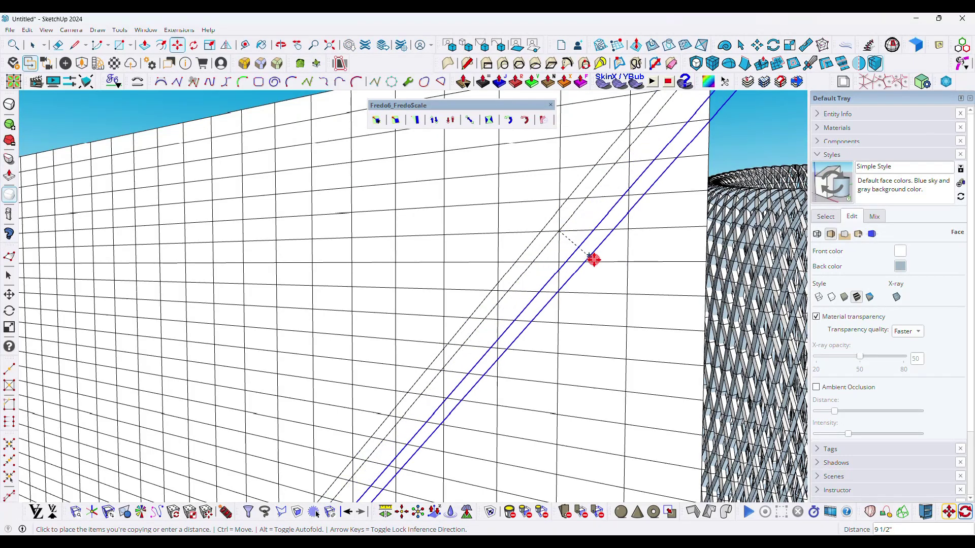
scroll(604, 198, "down", 3)
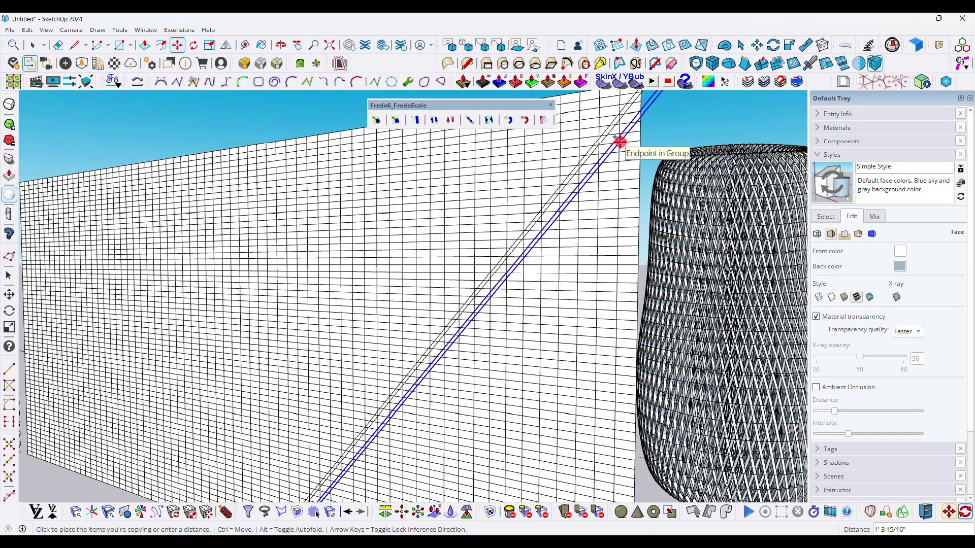
scroll(617, 142, "up", 3)
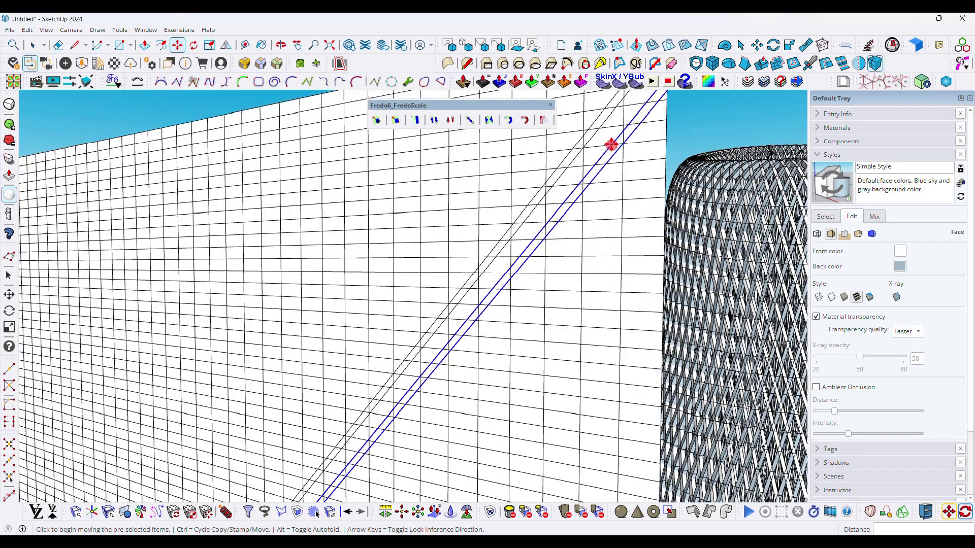
left_click(612, 145)
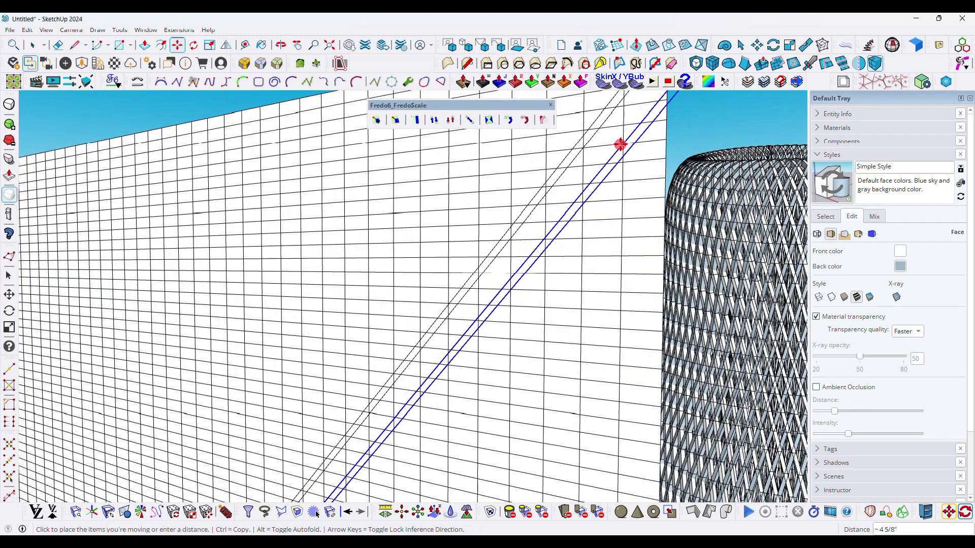
scroll(622, 144, "down", 6)
key("space")
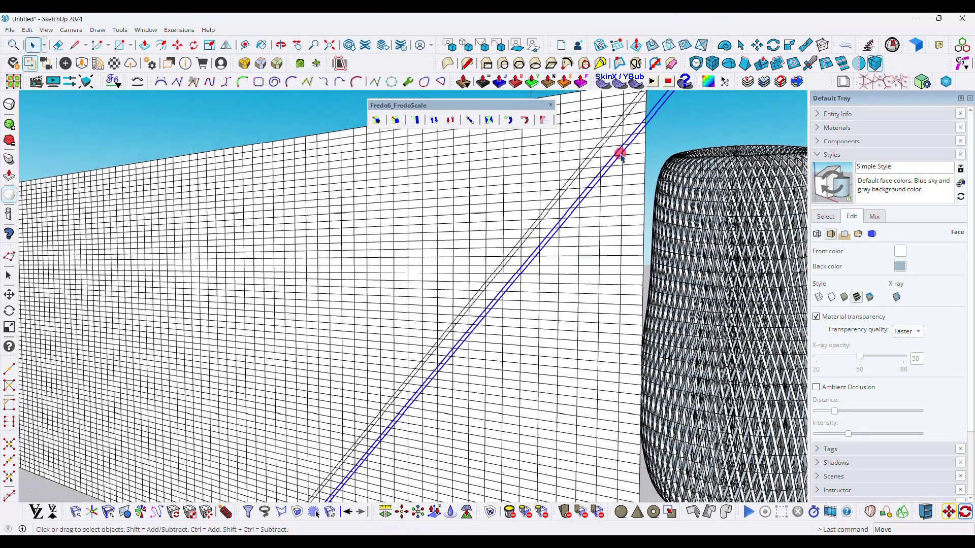
scroll(592, 202, "down", 1)
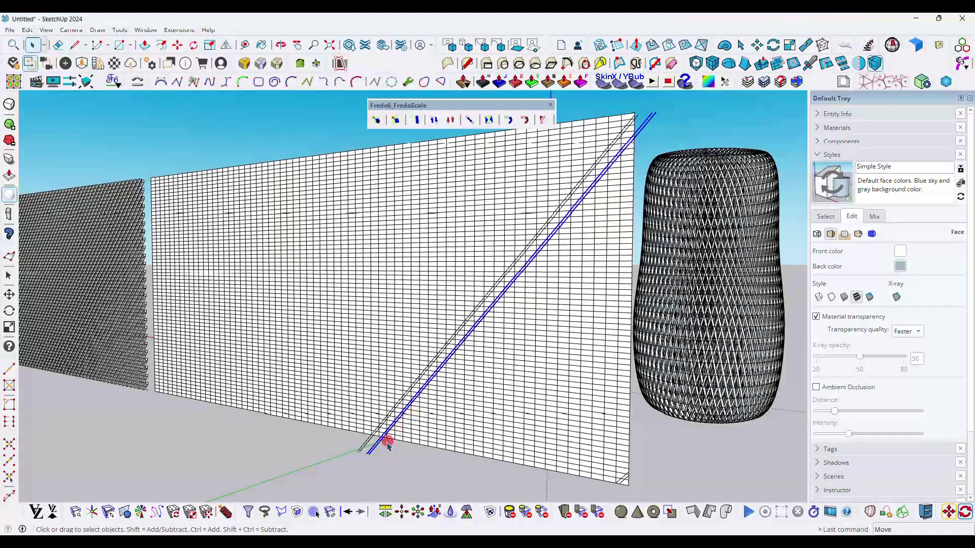
Step: Draw closing lines between the two slanted line pairs at the grid's lower edge to form a four-sided panel face
scroll(386, 443, "up", 6)
scroll(376, 429, "up", 3)
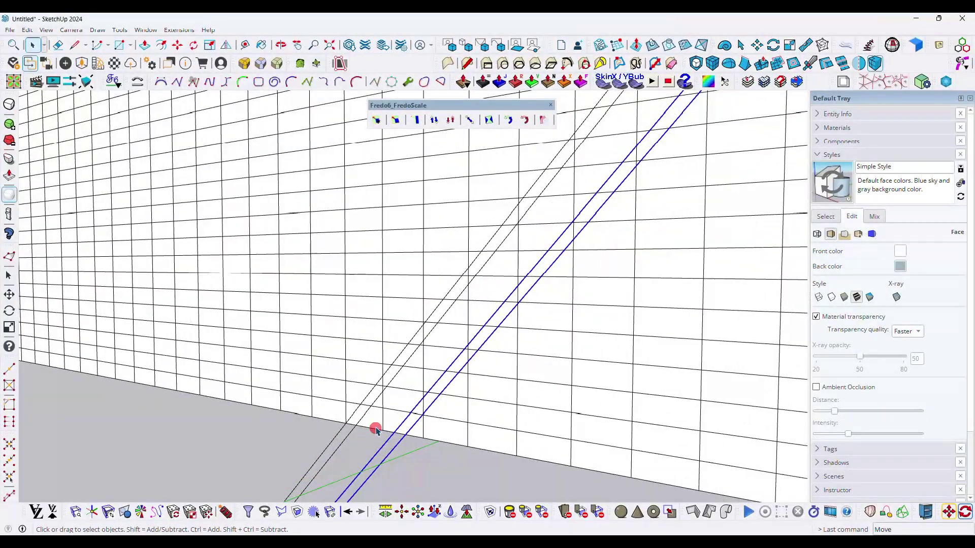
scroll(362, 422, "up", 2)
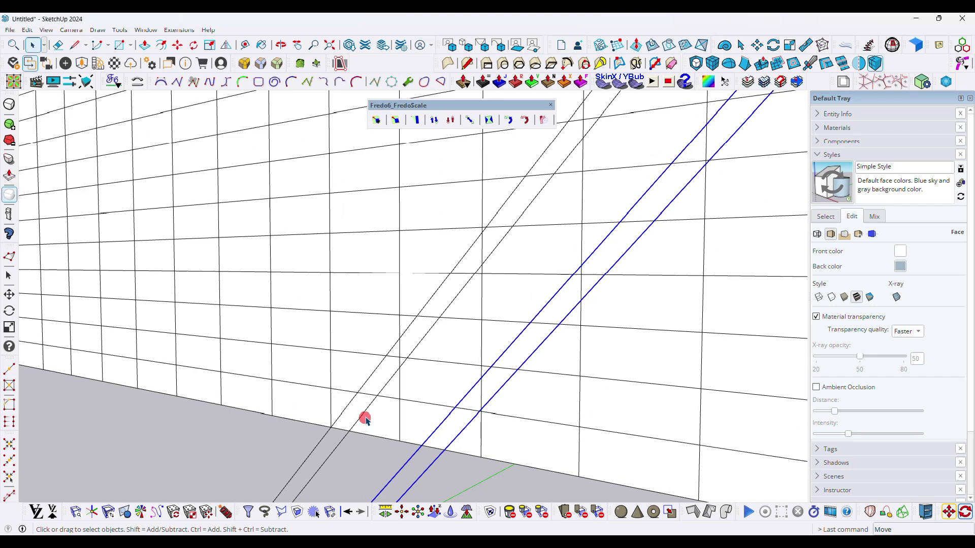
key("l")
left_click(406, 358)
key("Escape")
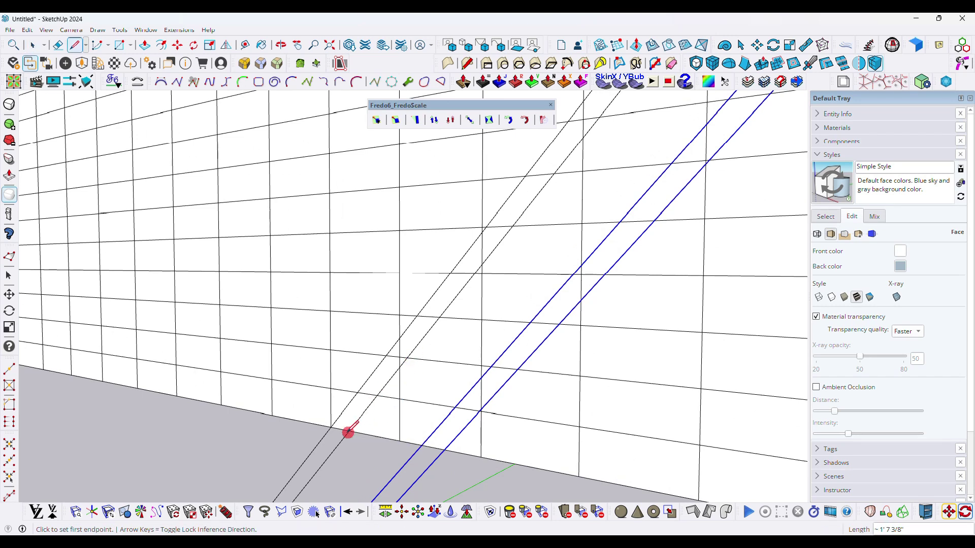
left_click(489, 365)
key("Escape")
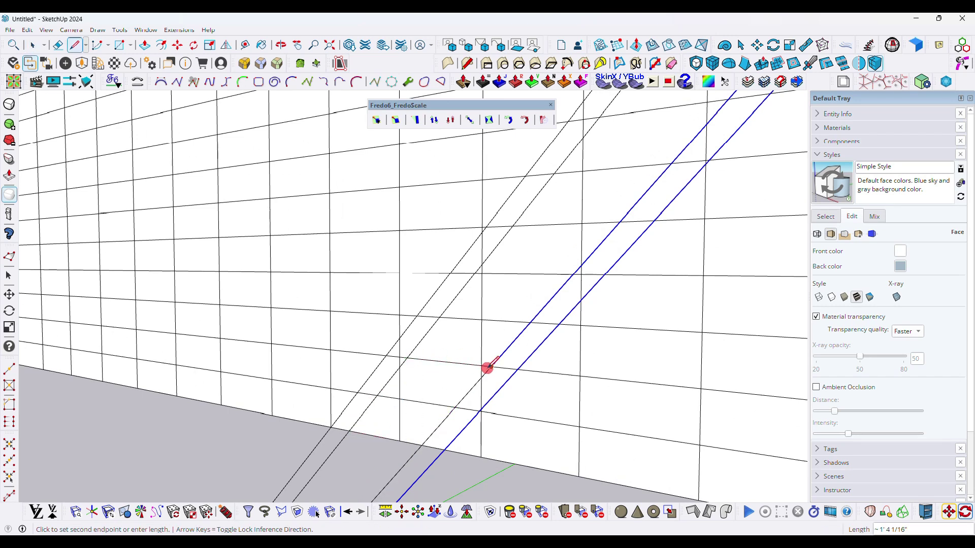
left_click(345, 433)
key("space")
Step: Inset the four-sided panel face by about 15/16" to outline a frame
left_click(408, 416)
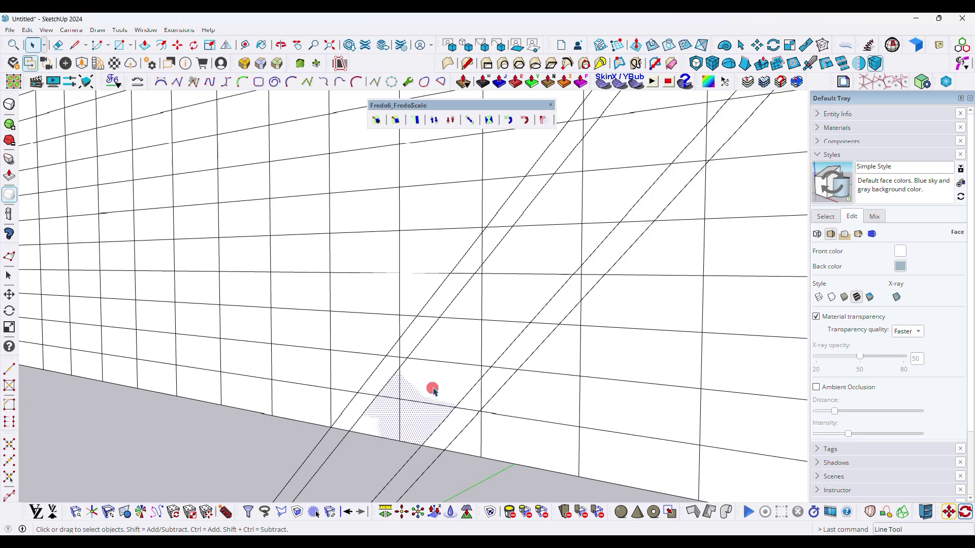
middle_click_drag(431, 390, 407, 396)
left_click(400, 377)
left_click(393, 371)
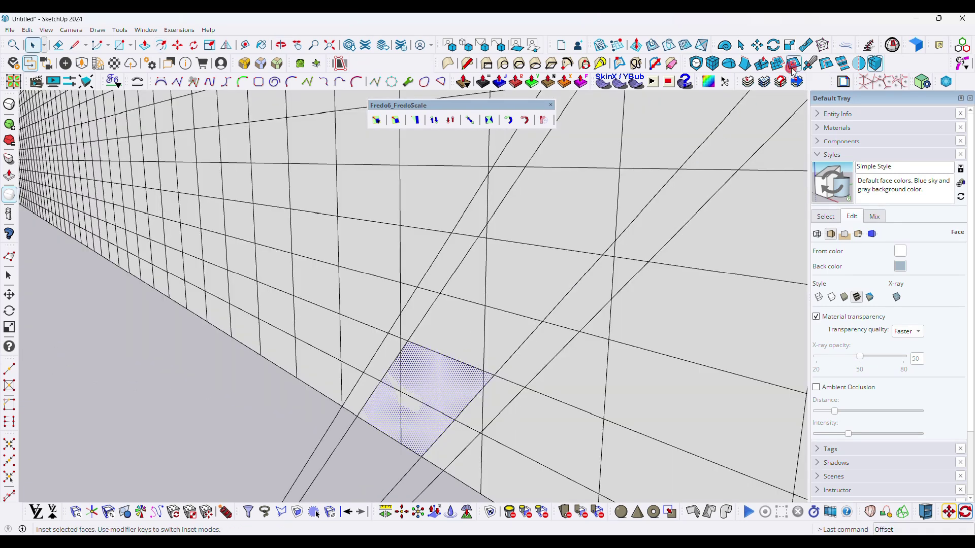
left_click(793, 63)
left_click(401, 374)
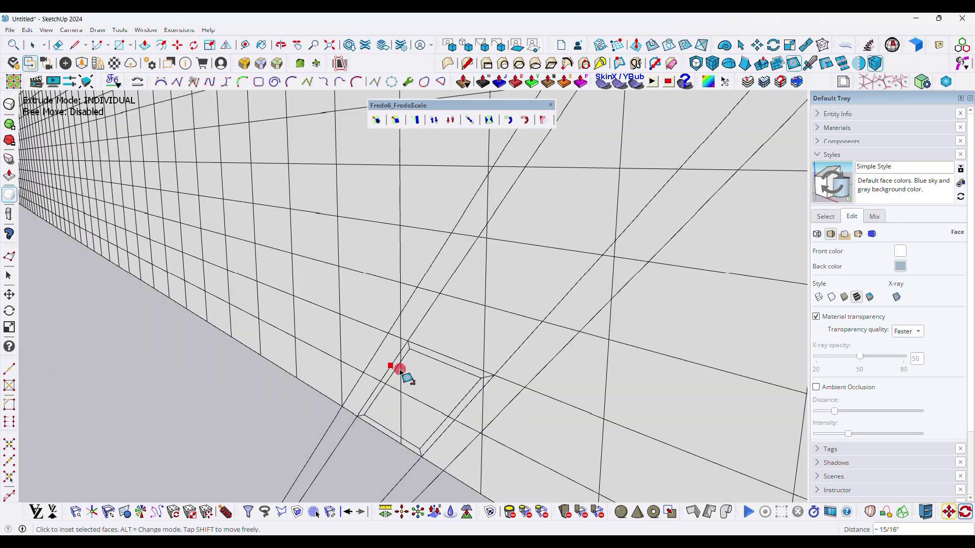
left_click(399, 372)
Step: Extrude the frame and inner faces of the panel together as a group to give the panel a slight thickness
key("space")
left_click_drag(502, 467, 503, 466)
left_click(761, 63)
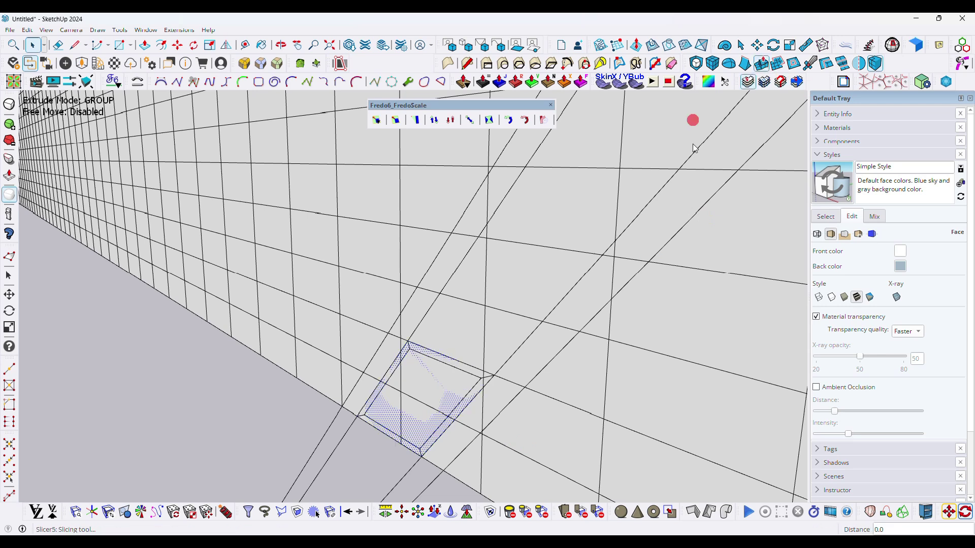
left_click(424, 402)
scroll(424, 401, "up", 2)
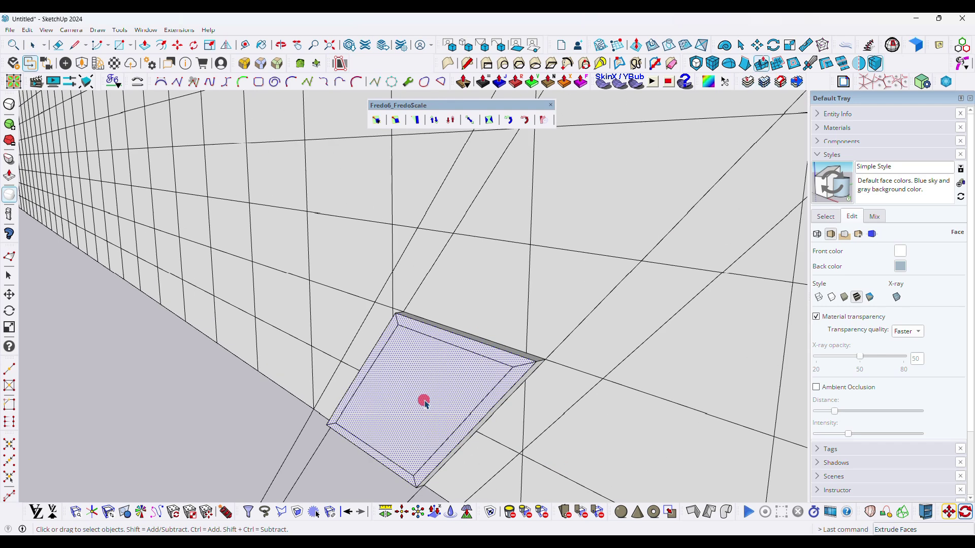
Step: Extrude the panel's inner face slightly inward to recess it within the frame
middle_click_drag(425, 400, 374, 426)
left_click(764, 67)
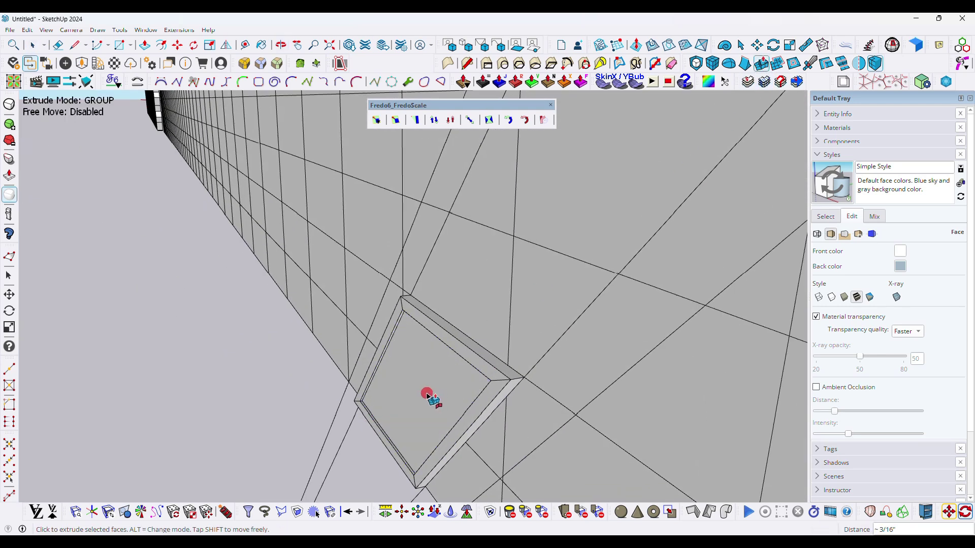
left_click(416, 395)
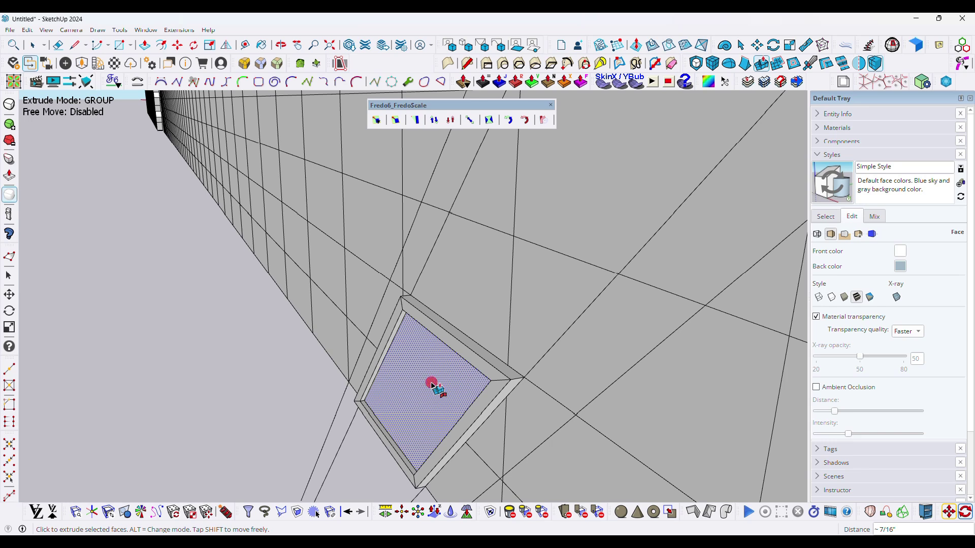
left_click(417, 393)
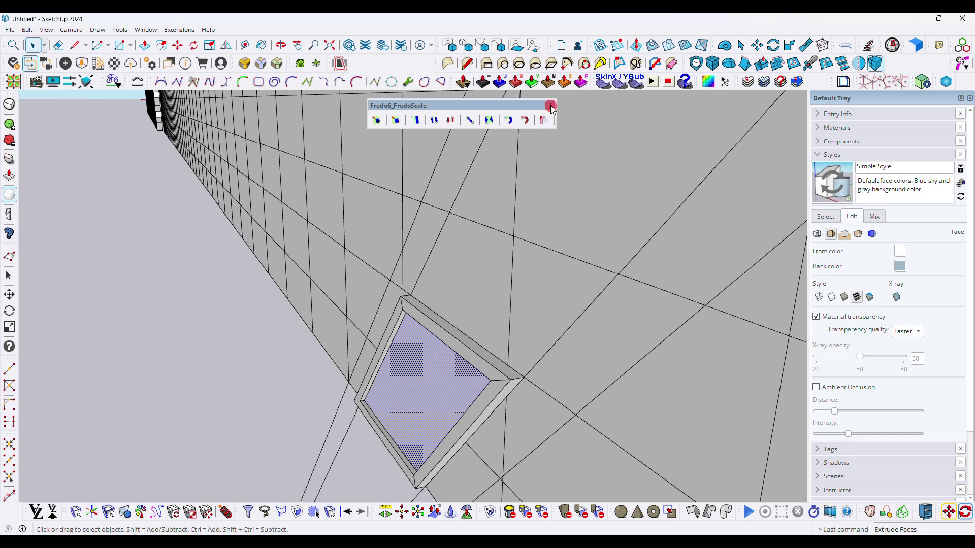
Step: Close the floating FredoScale toolbar
left_click(551, 107)
key("b")
key("space")
right_click(446, 82)
Step: Draw two corner-to-corner diagonals across the recessed inner face to divide it into four triangles
left_click(420, 369)
scroll(393, 421, "up", 3)
middle_click_drag(394, 420, 456, 401)
key("l")
left_click(339, 418)
middle_click_drag(438, 332, 703, 269)
scroll(704, 236, "up", 1)
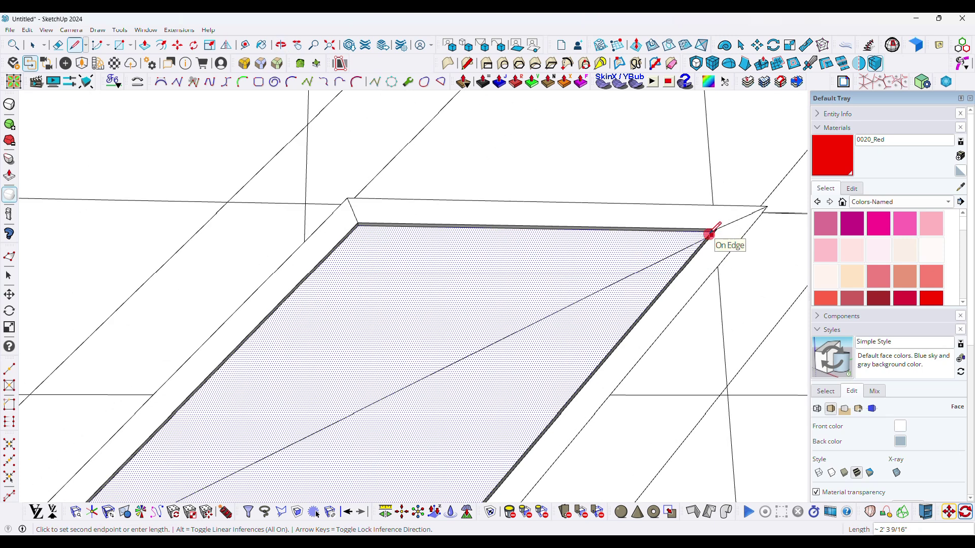
left_click(711, 234)
middle_click_drag(498, 257, 432, 257)
left_click(344, 237)
middle_click_drag(379, 336, 447, 389)
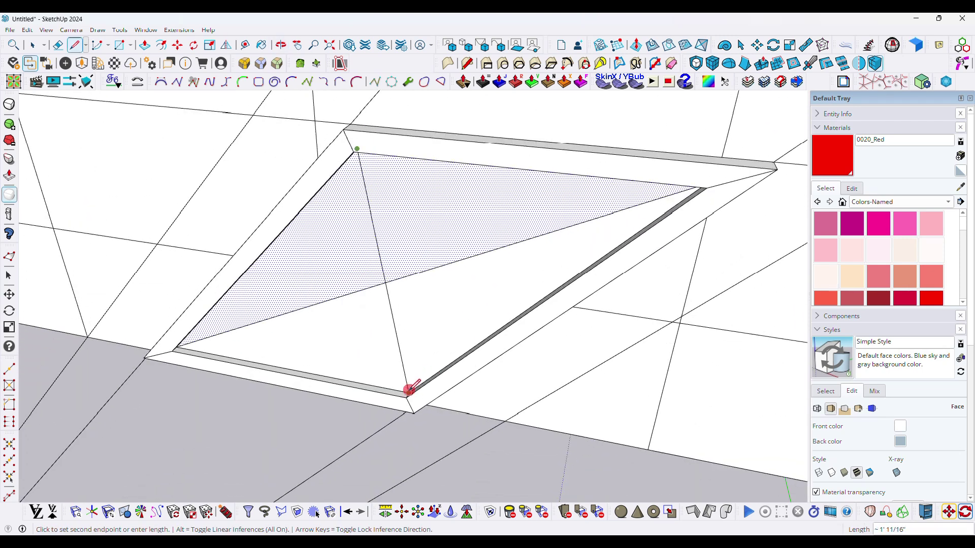
left_click(408, 391)
scroll(421, 313, "down", 2)
key("space")
middle_click_drag(421, 313, 376, 246)
Step: Paint the four triangles of the panel with Translucent Glass Blue from the Glass and Mirrors materials
key("b")
left_click(898, 202)
left_click(879, 269)
left_click(904, 223)
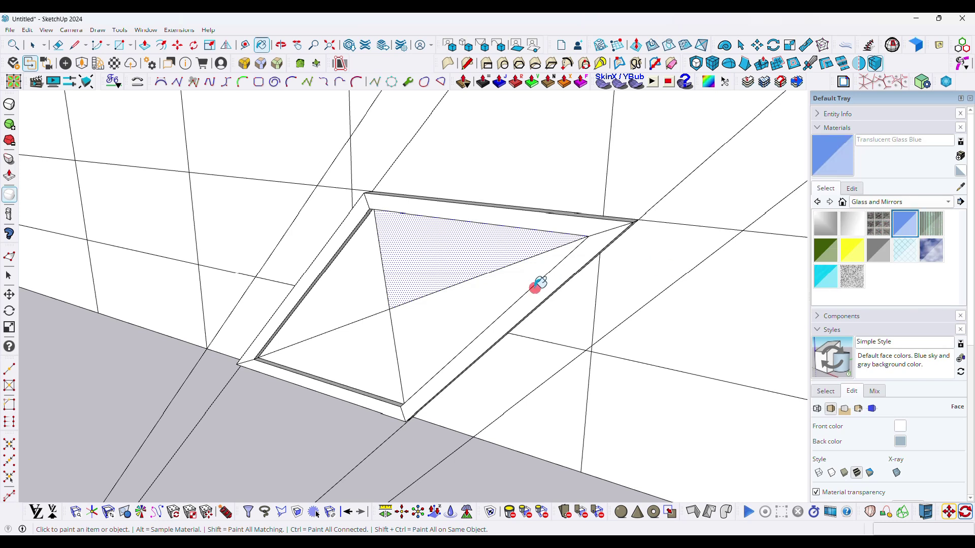
left_click(474, 264)
left_click(438, 306)
left_click(342, 300)
left_click(362, 332)
mouse_move(363, 332)
middle_mouse_down()
mouse_move(350, 330)
mouse_move(436, 307)
middle_mouse_up()
scroll(442, 306, "up", 3)
key("space")
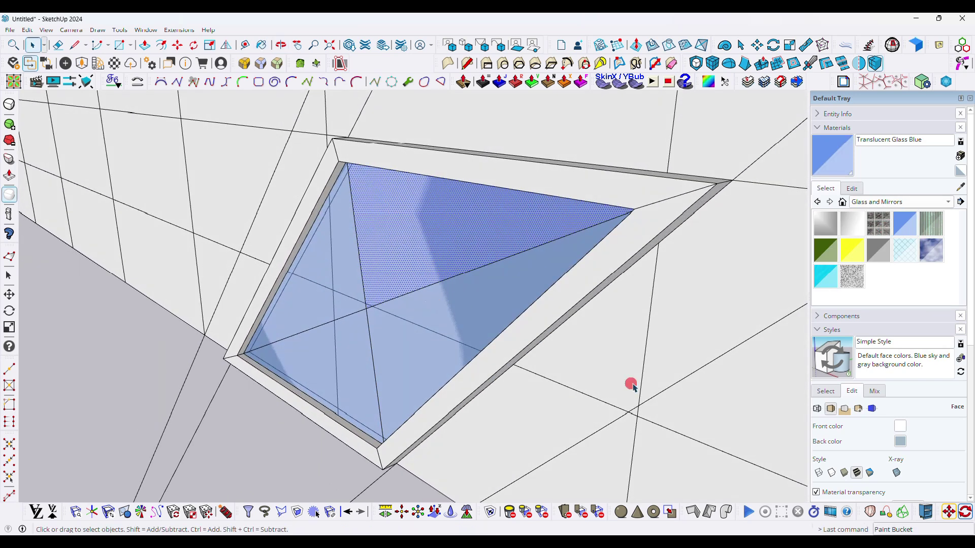
Step: Hide the grid surface behind the panel and erase the panel's solid back face behind the glass
right_click(633, 387)
left_click(659, 46)
middle_click_drag(624, 203, 284, 290)
left_click(398, 286)
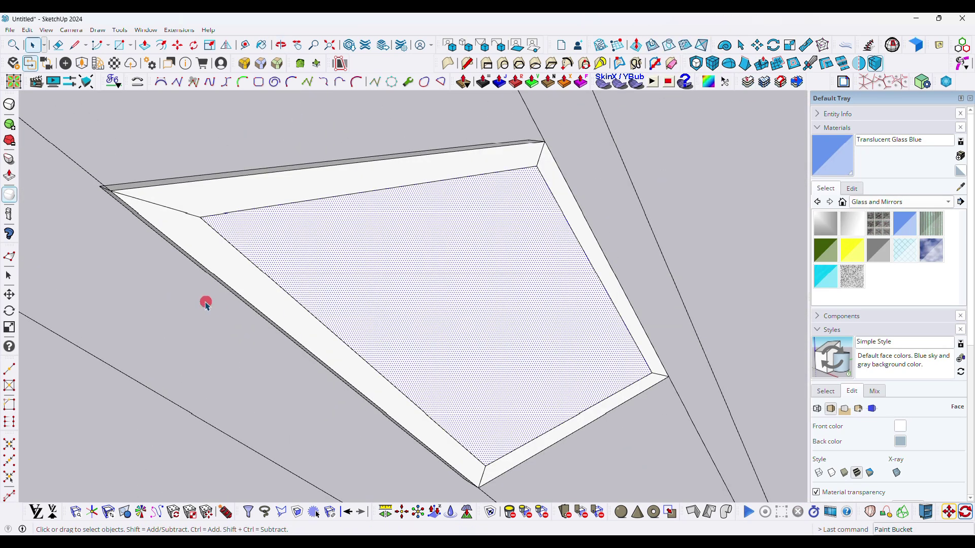
middle_click_drag(206, 303, 740, 272)
Step: Unhide the last hidden grid surface
left_click(27, 30)
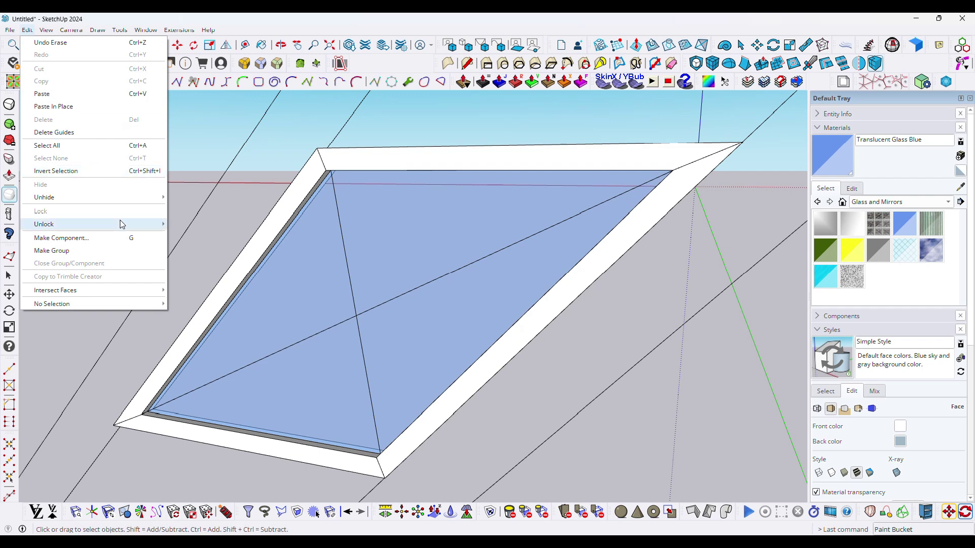
mouse_move(124, 197)
left_click(195, 210)
Step: Make the whole framed glass panel a component, with its axes set at the panel's lower corner and aligned to the frame
middle_click_drag(386, 266, 418, 270)
scroll(419, 270, "down", 2)
left_click_drag(201, 147, 646, 439)
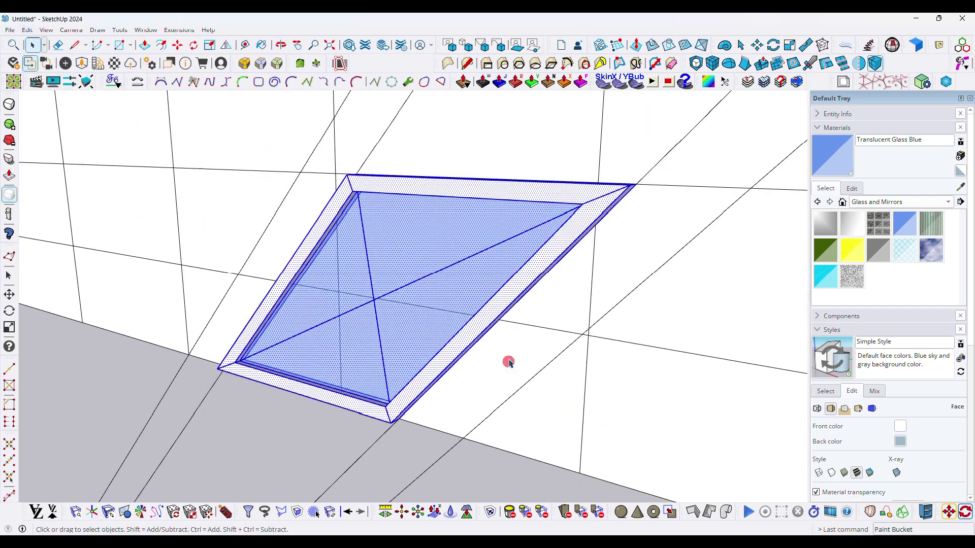
right_click(442, 320)
left_click(482, 96)
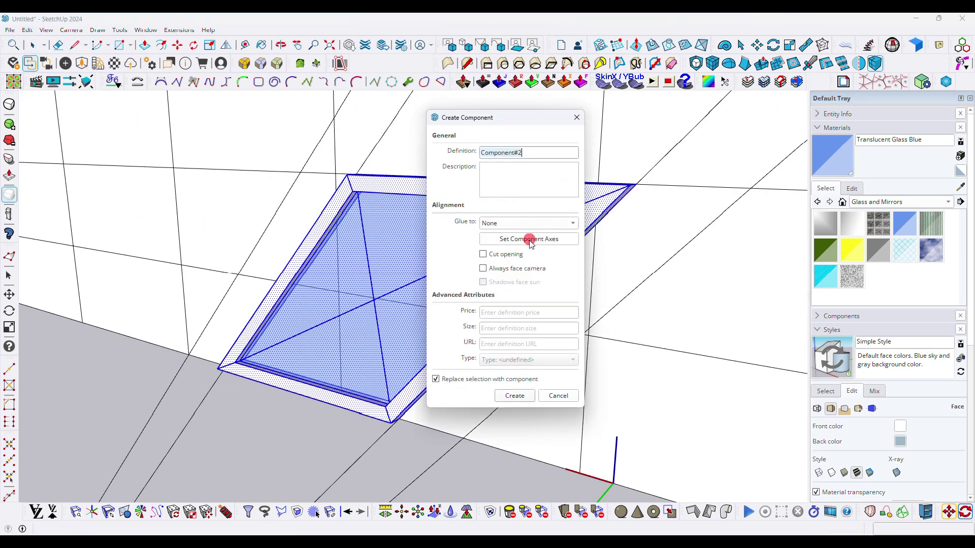
left_click(528, 239)
left_click(372, 438)
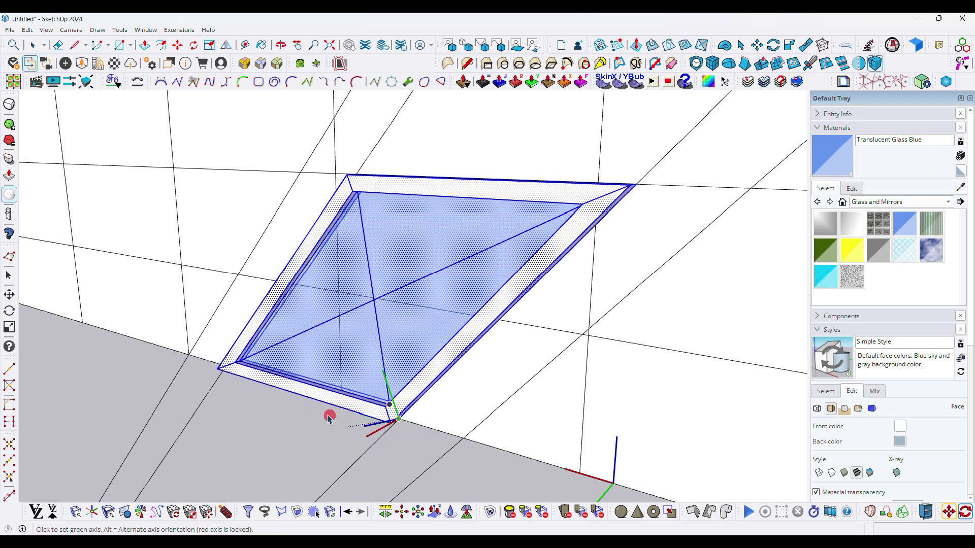
left_click(446, 430)
left_click(506, 394)
Step: Copy the panel component corner to corner up the slanted strip until a row of panels fills it
middle_click_drag(503, 394, 483, 347)
key("m")
left_click(312, 361)
key("ctrl")
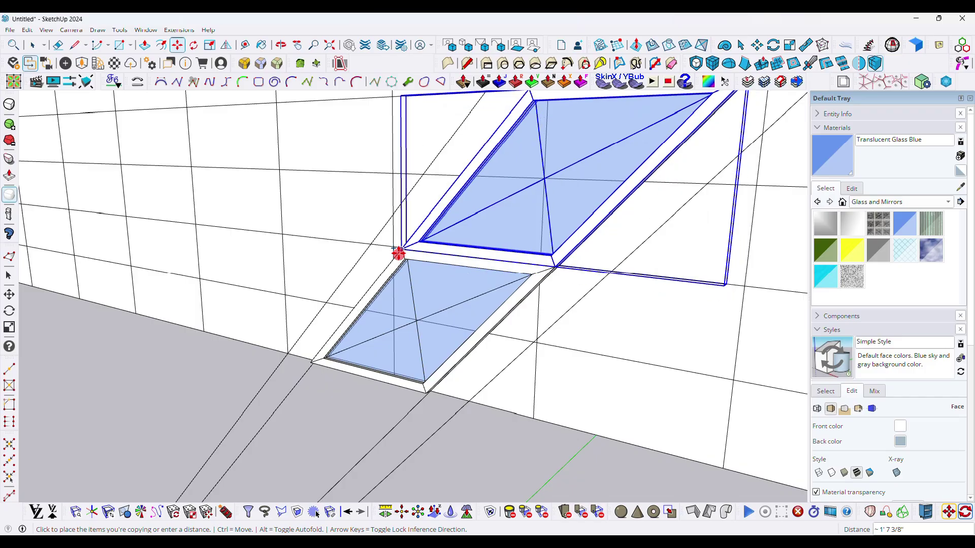
left_click(399, 252)
scroll(381, 376, "down", 10)
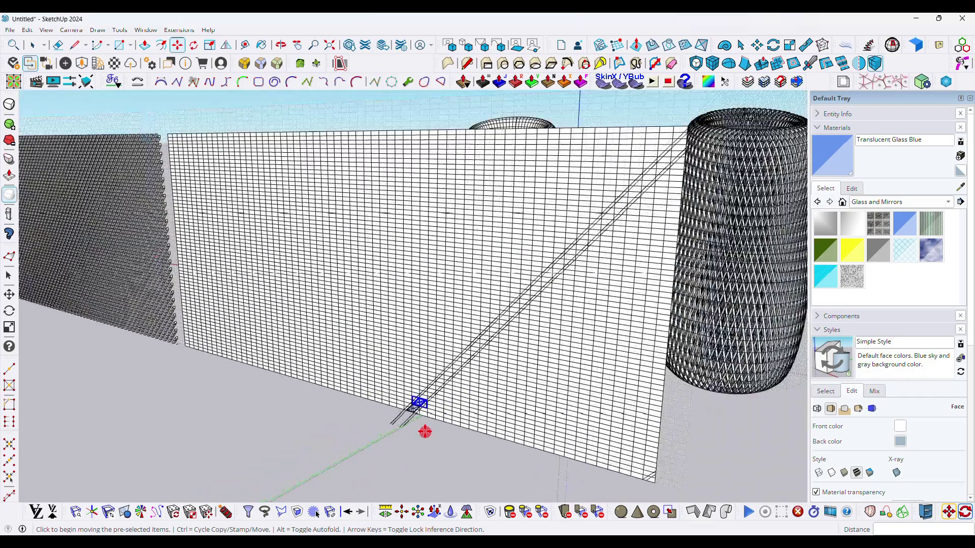
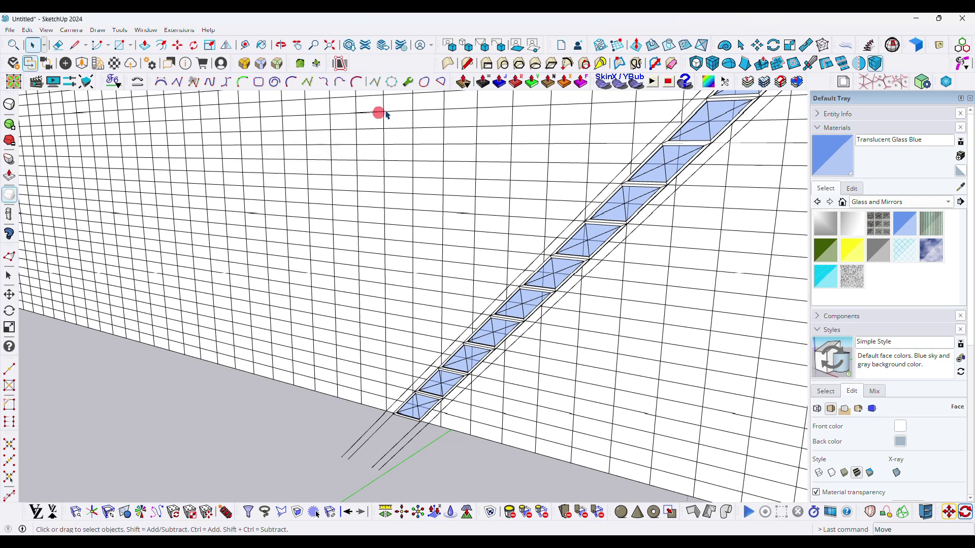
Step: Select all panels of the slanted row using the components-only selection of Selection Toys
left_click(817, 83)
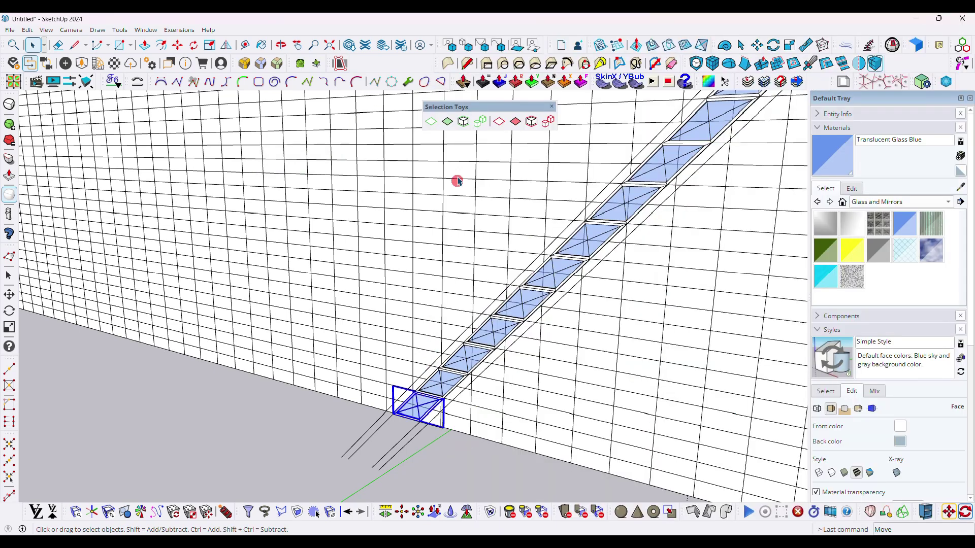
left_click(477, 125)
scroll(406, 432, "down", 10)
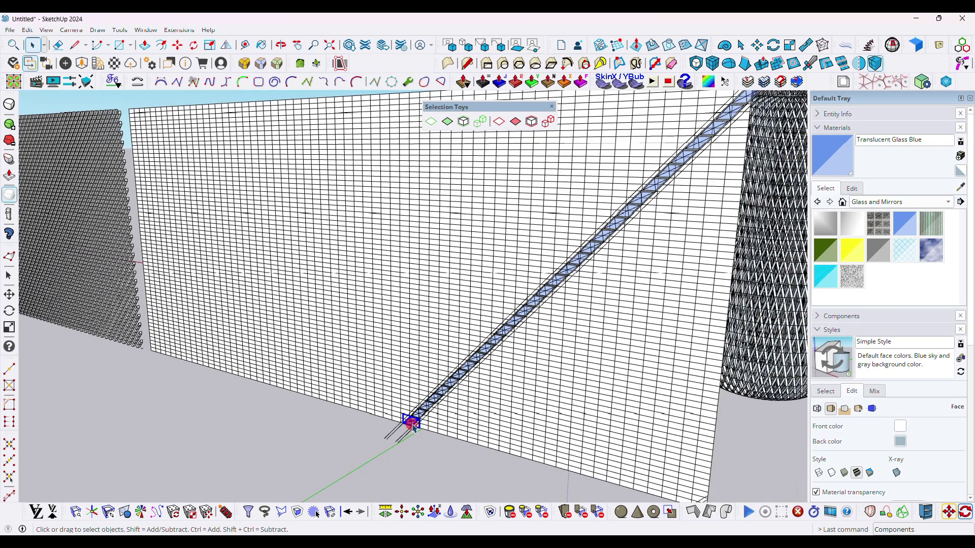
left_click(567, 428)
Step: Copy the selected panel row to the neighbouring slanted strip, snapping its bottom corner along the grid's base
scroll(395, 448, "up", 5)
scroll(369, 440, "up", 5)
key("m")
left_click(333, 390)
key("ctrl")
scroll(415, 416, "up", 5)
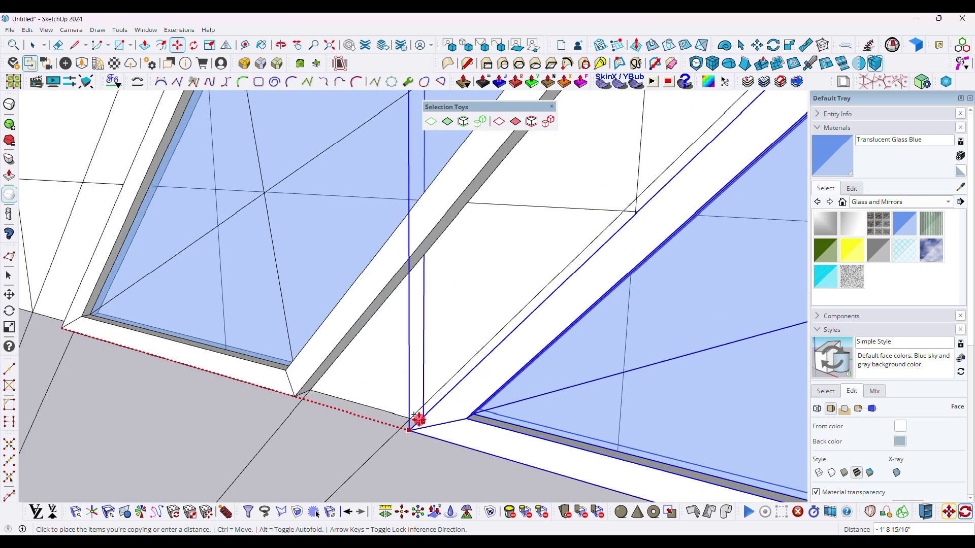
left_click(410, 412)
Step: Array the copied row along the grid's base, first with x10 and finally with x20 copies
scroll(410, 413, "down", 5)
scroll(415, 389, "down", 8)
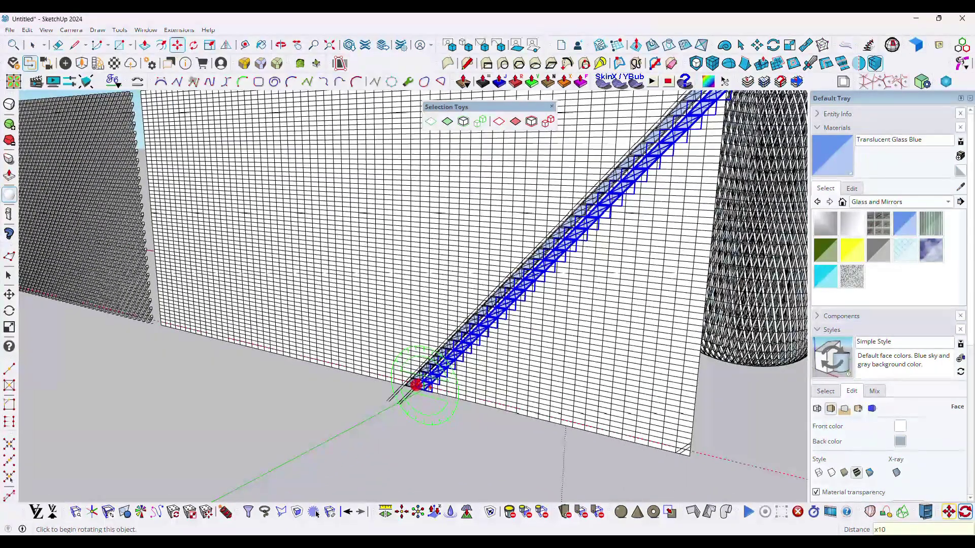
key("Return")
type("x2")
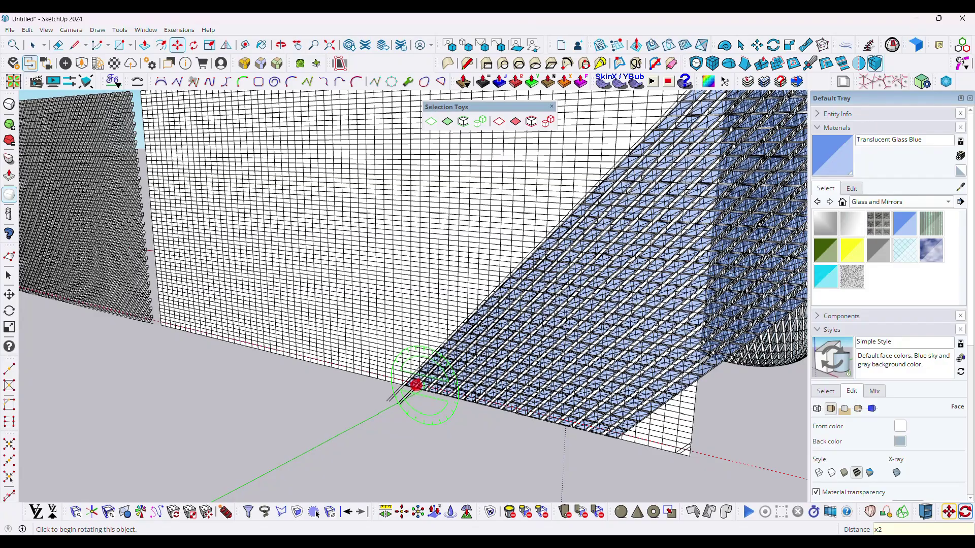
type("0")
key("Return")
key("space")
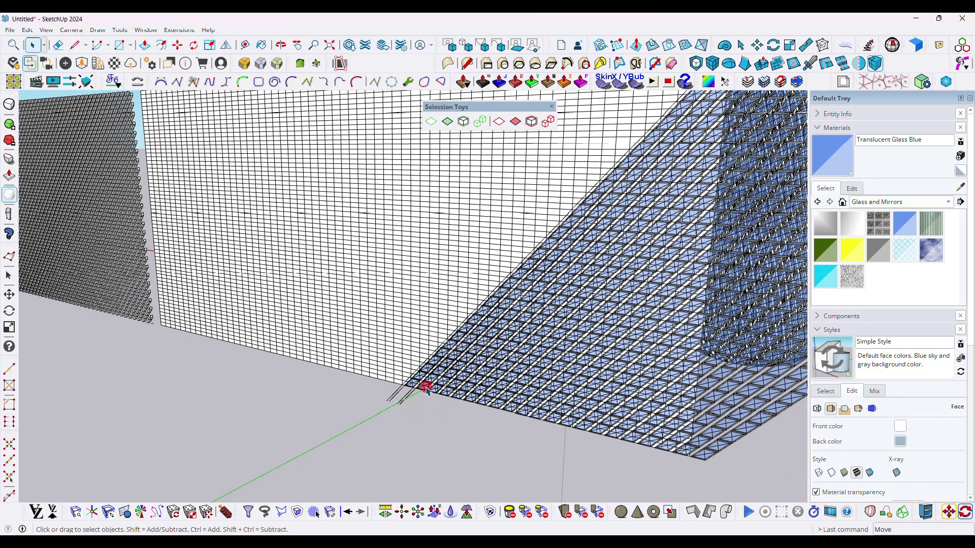
Step: Select the individual panels of the original leftmost slanted row from the grid's base up to its top
scroll(418, 389, "down", 5)
mouse_move(418, 389)
middle_mouse_down()
mouse_move(465, 385)
mouse_move(411, 388)
middle_mouse_up()
scroll(411, 389, "up", 3)
scroll(411, 388, "up", 3)
left_click(364, 410)
left_click(375, 401, "shift")
left_click(387, 386, "shift")
left_click(400, 373, "shift")
left_click(412, 361, "shift")
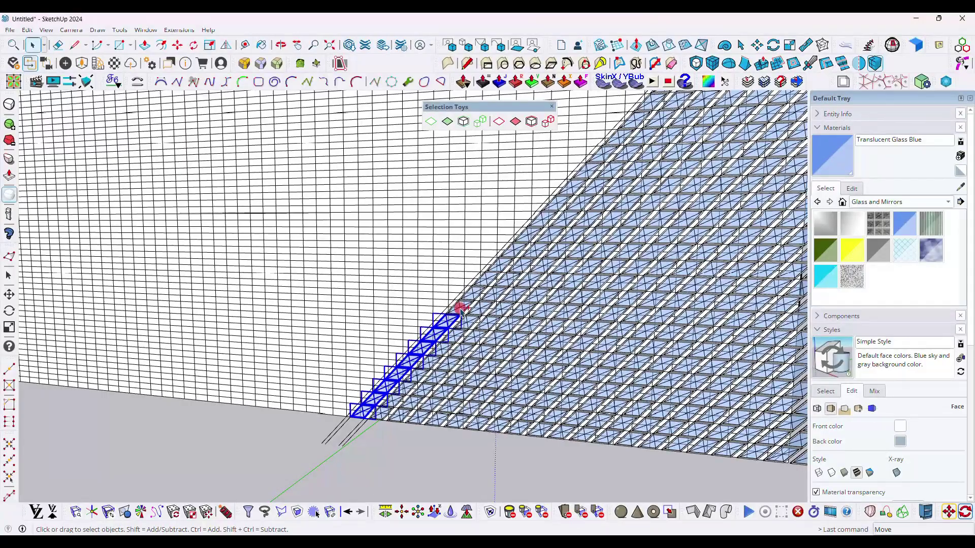
scroll(460, 311, "up", 2)
middle_click_drag(533, 282, 485, 356, "shift")
scroll(484, 357, "up", 1)
left_click(470, 367, "shift")
left_click(490, 348, "shift")
left_click(510, 329, "shift")
scroll(558, 290, "down", 3)
scroll(508, 357, "up", 1)
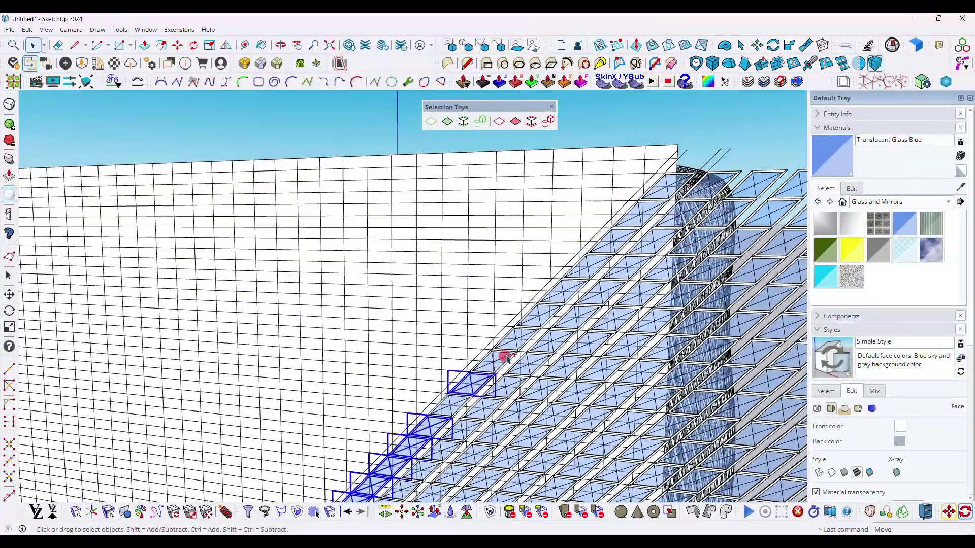
middle_click_drag(671, 190, 604, 254)
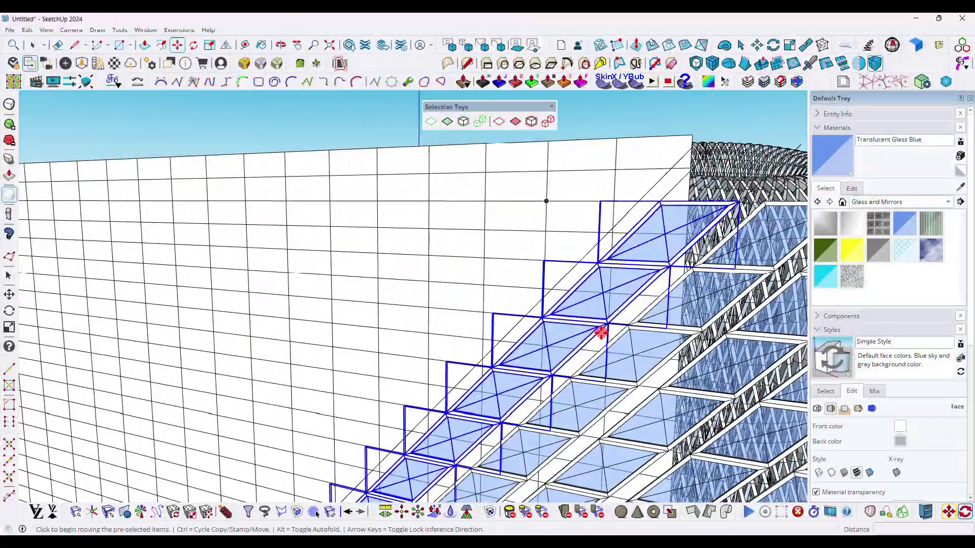
Step: Copy the selected row to the adjacent strip on its other side and array it across the uncovered part of the grid
scroll(608, 331, "up", 5)
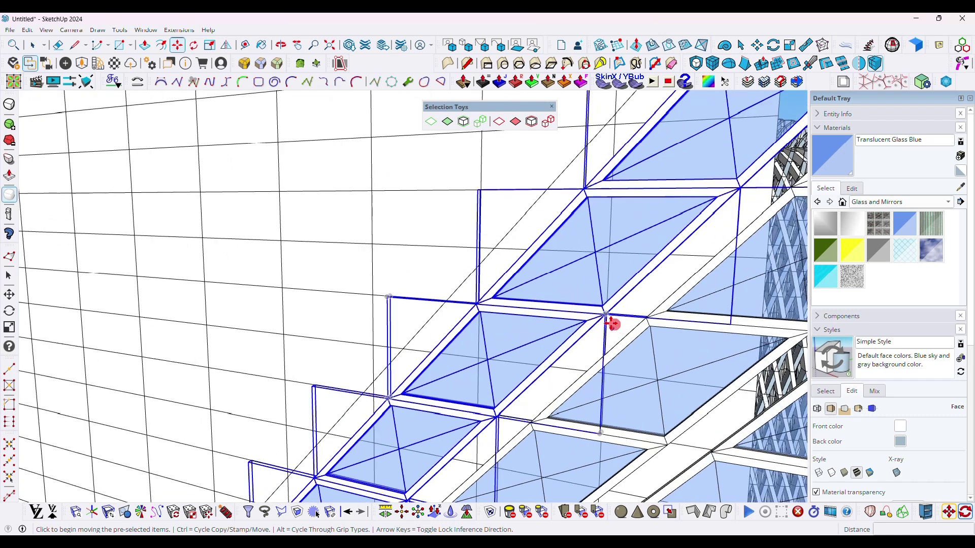
left_click(586, 313)
key("ctrl")
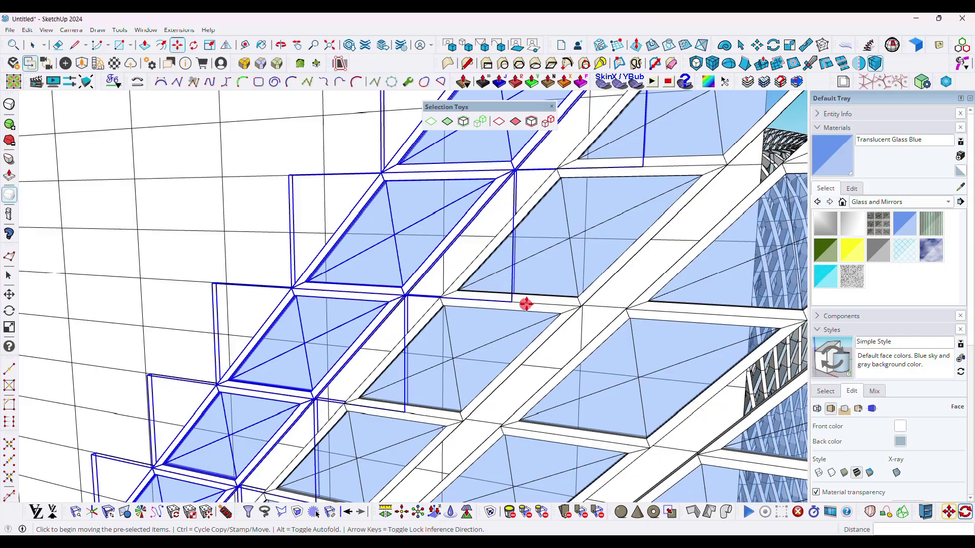
scroll(526, 304, "down", 10)
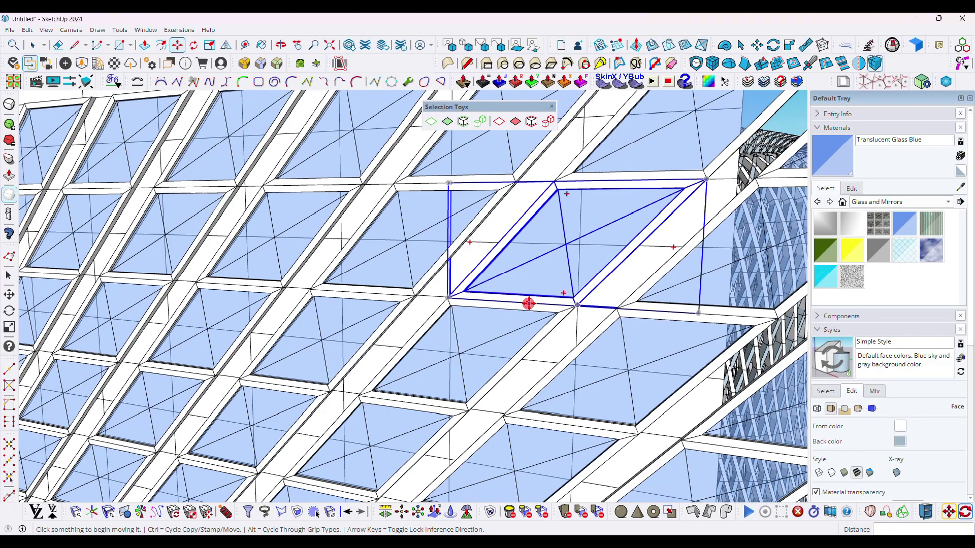
scroll(529, 351, "down", 10)
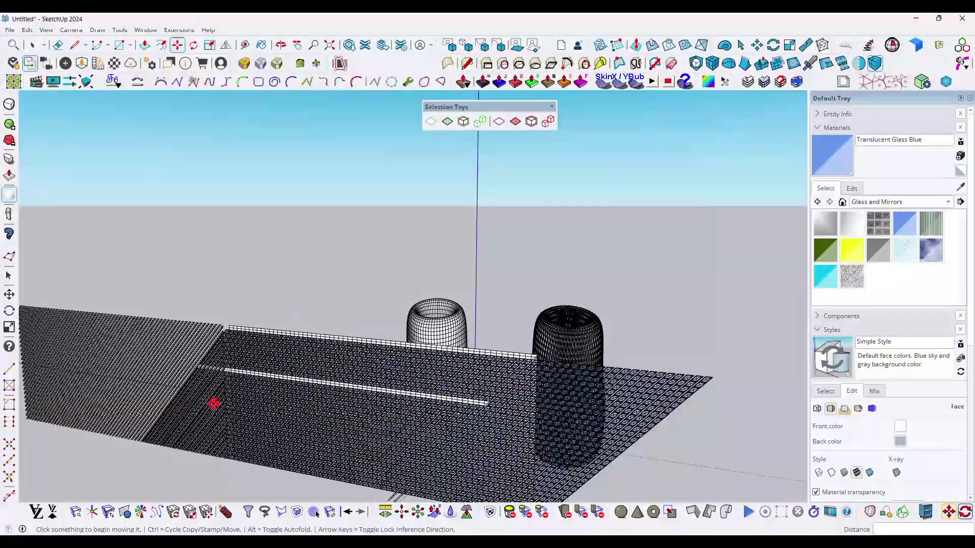
Step: Delete the panels remaining in line with the horizontal gap, toward and beyond the grid's right edge
key("space")
scroll(285, 366, "up", 10)
scroll(496, 328, "down", 3)
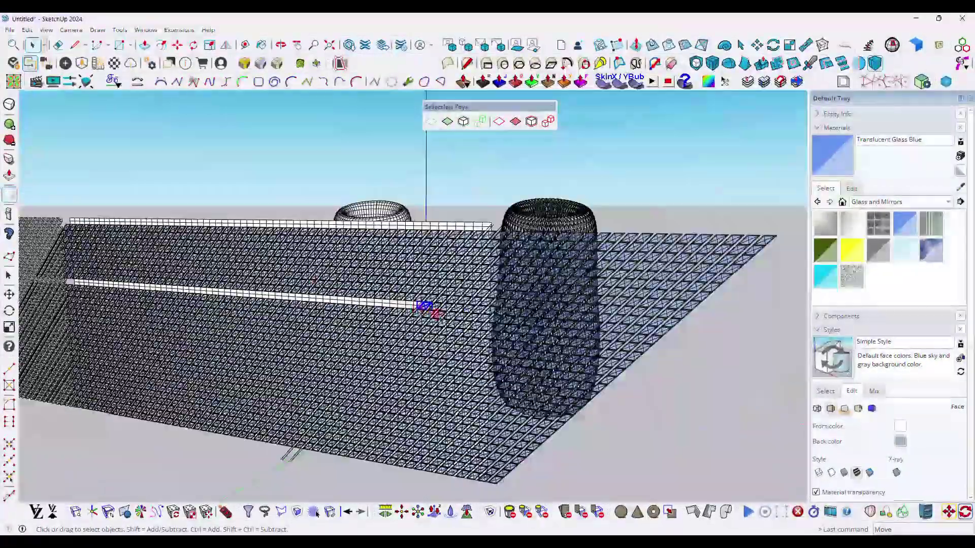
scroll(431, 305, "up", 5)
key("Delete")
left_click(514, 312)
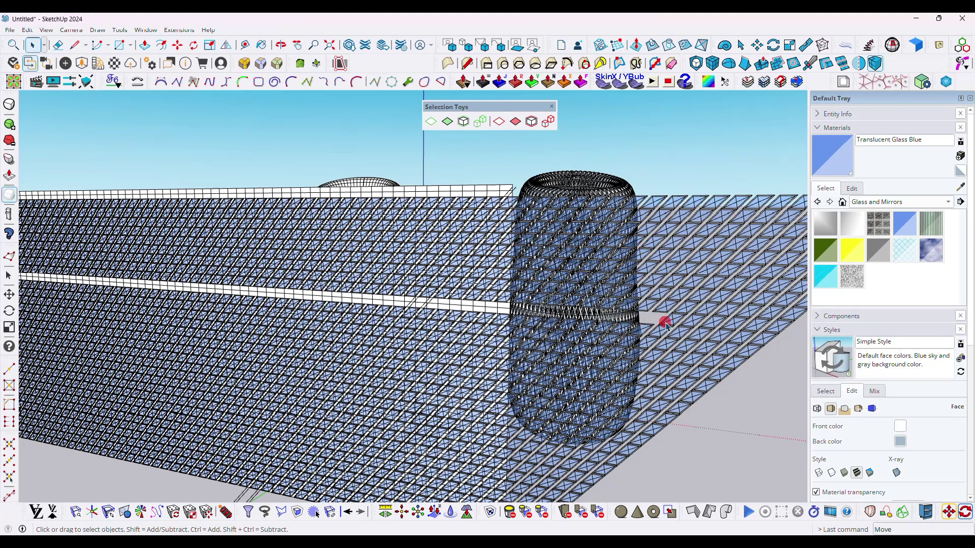
scroll(505, 222, "down", 2)
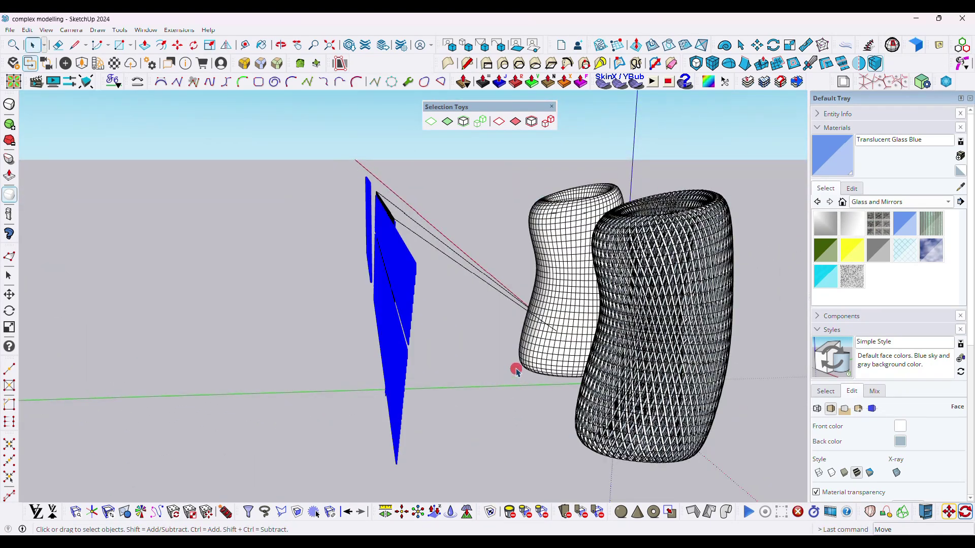
Step: Draw a rectangle over the flat grid's full outline, corner to corner, and move it out in front of the panels
middle_click_drag(515, 370, 137, 224)
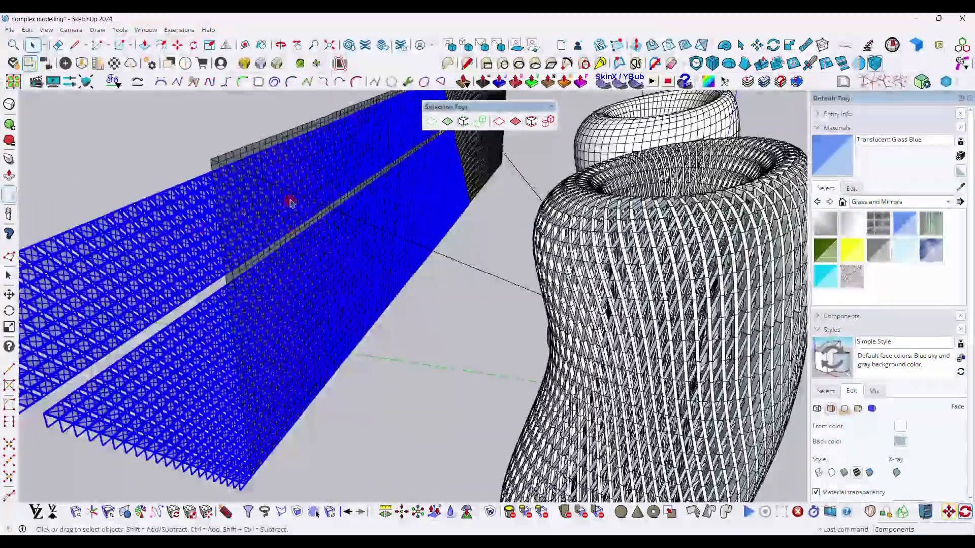
key("r")
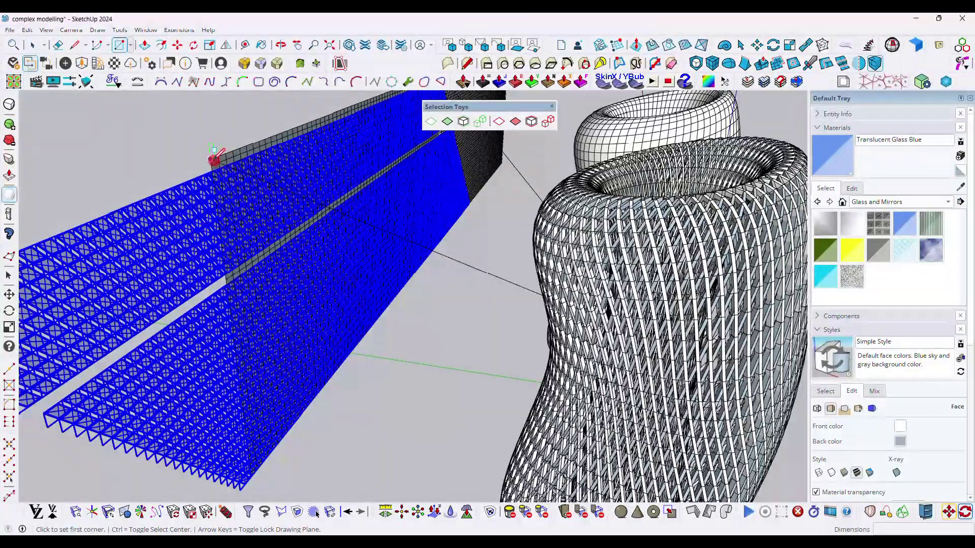
middle_click_drag(226, 158, 568, 326)
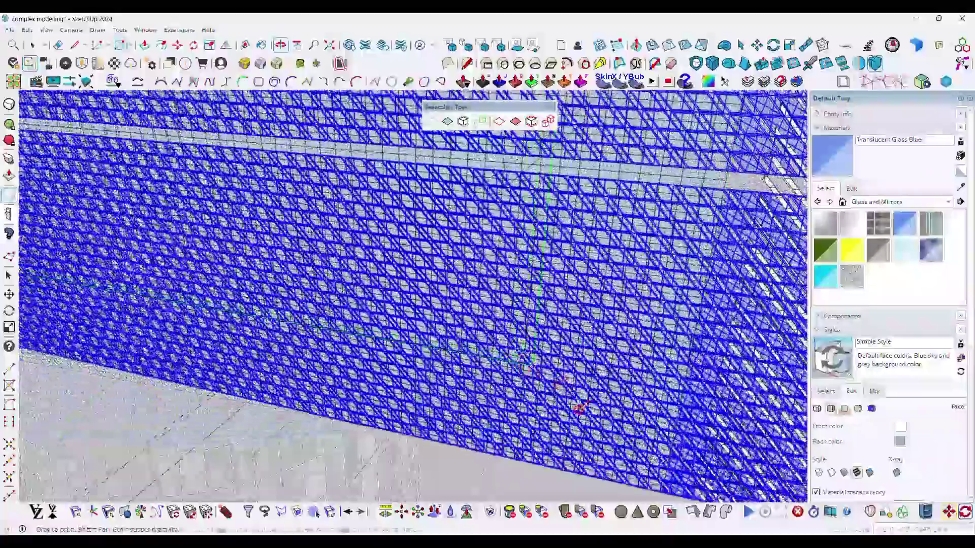
scroll(578, 406, "up", 10)
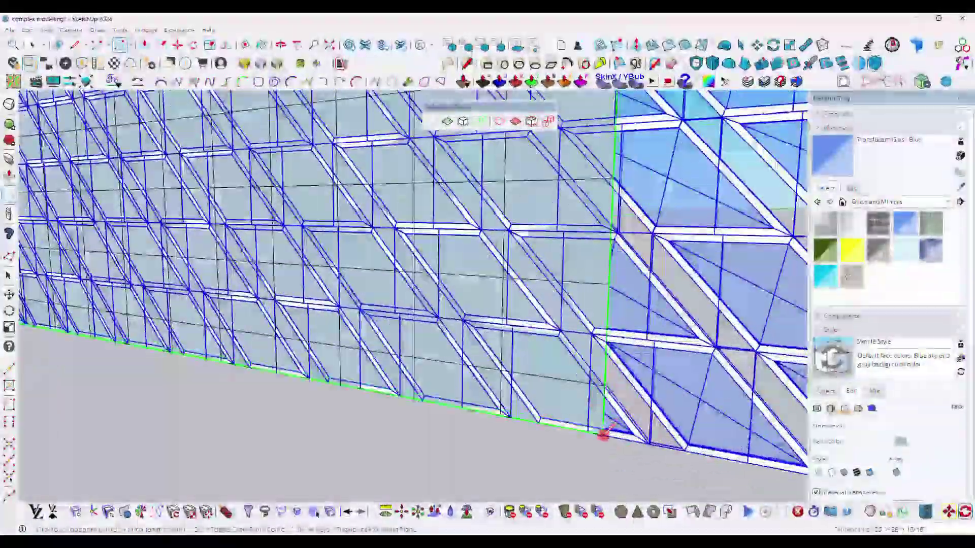
scroll(581, 407, "up", 5)
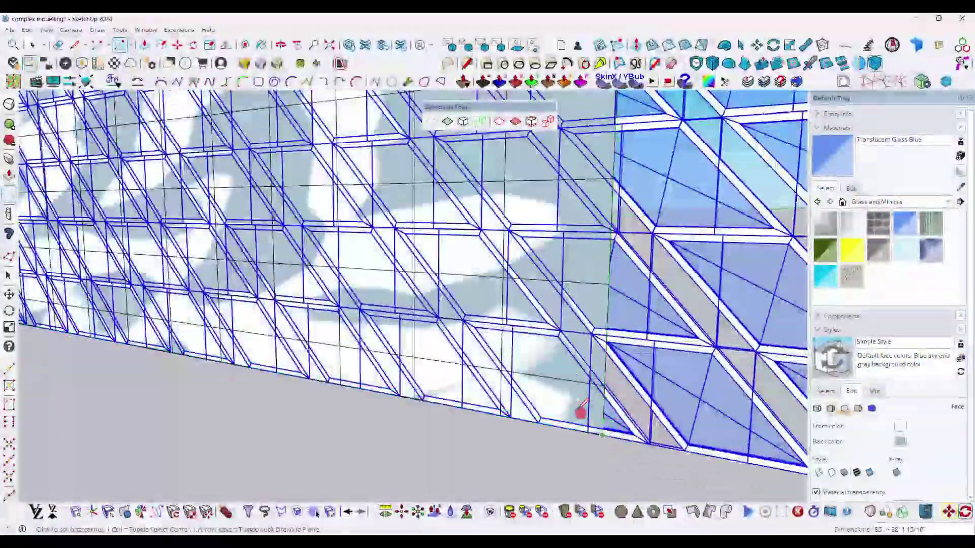
scroll(528, 390, "down", 8)
middle_click_drag(522, 396, 152, 428)
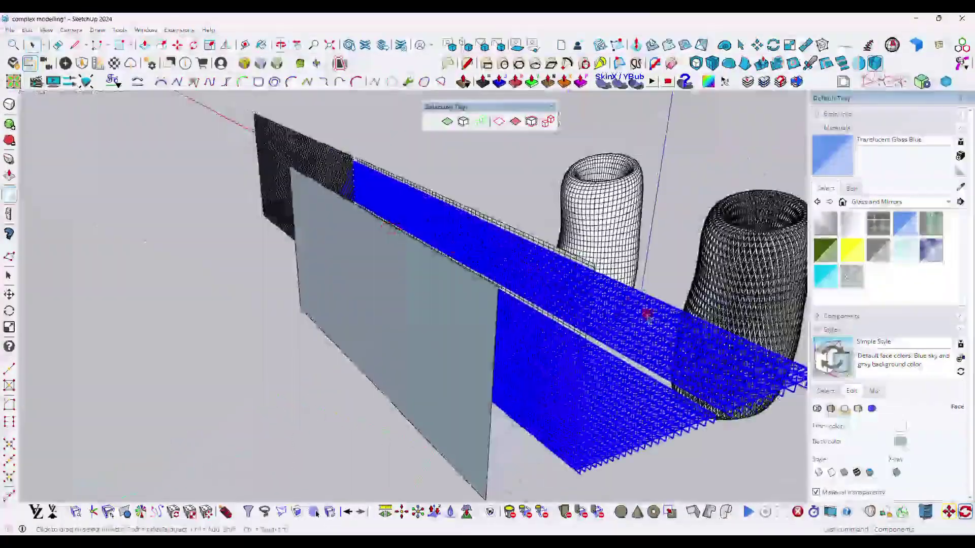
Step: Explode the selected panel components and combine their geometry into a single group
right_click(650, 320)
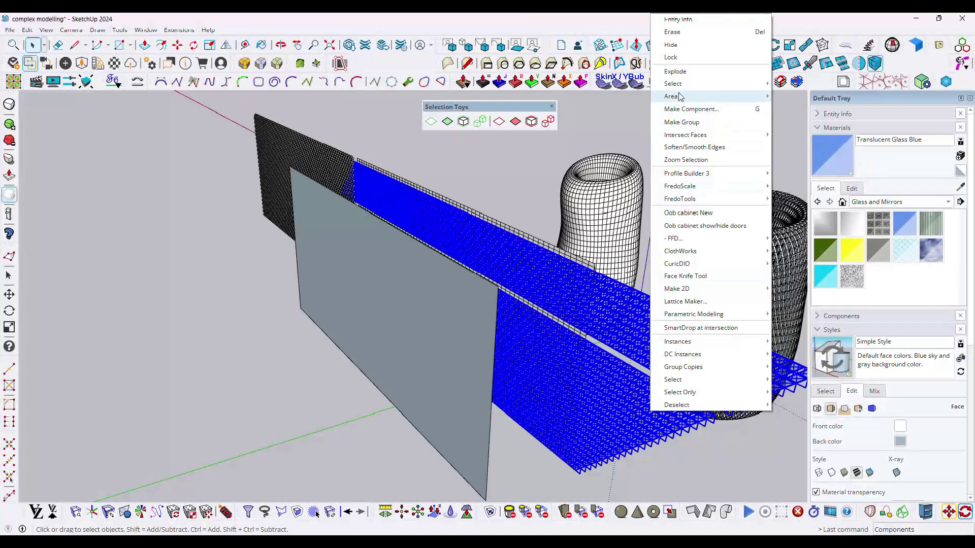
left_click(679, 75)
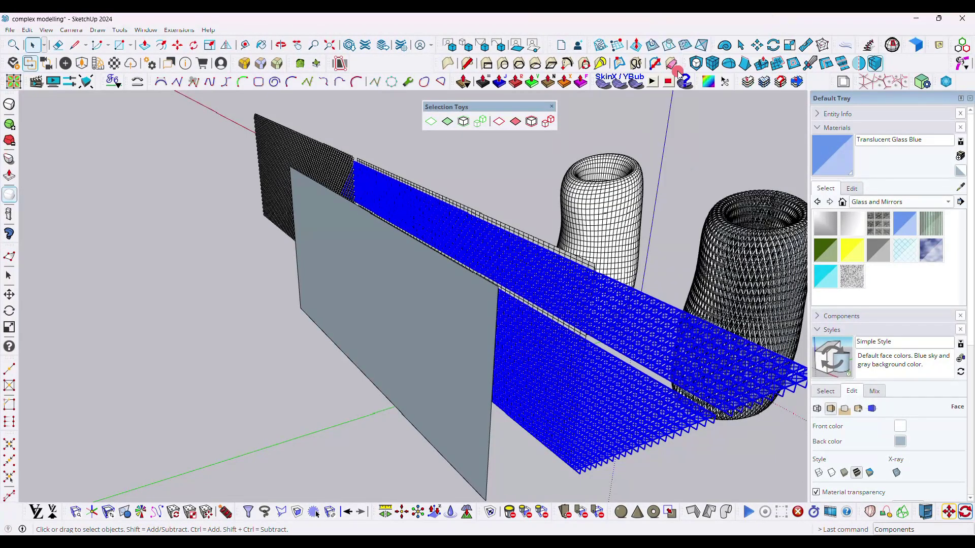
right_click(622, 326)
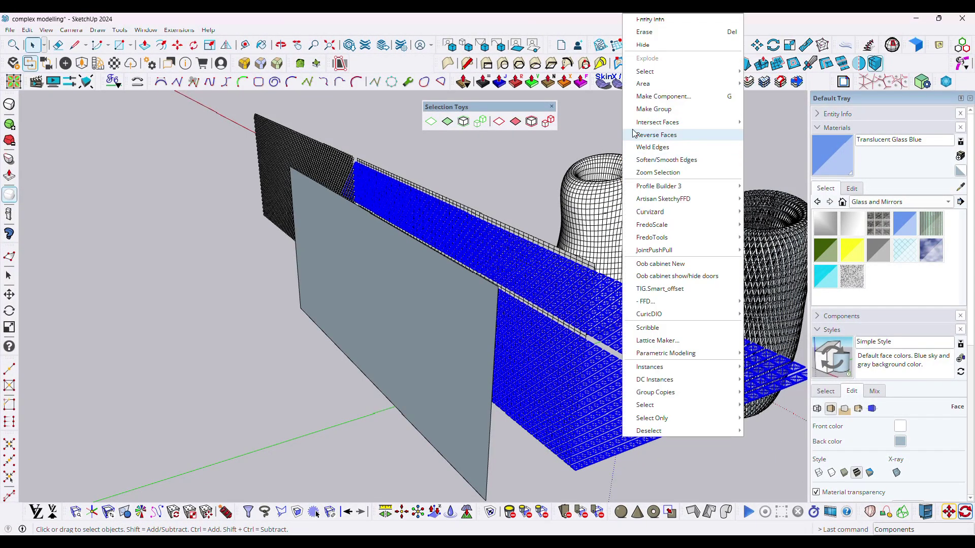
left_click(156, 311)
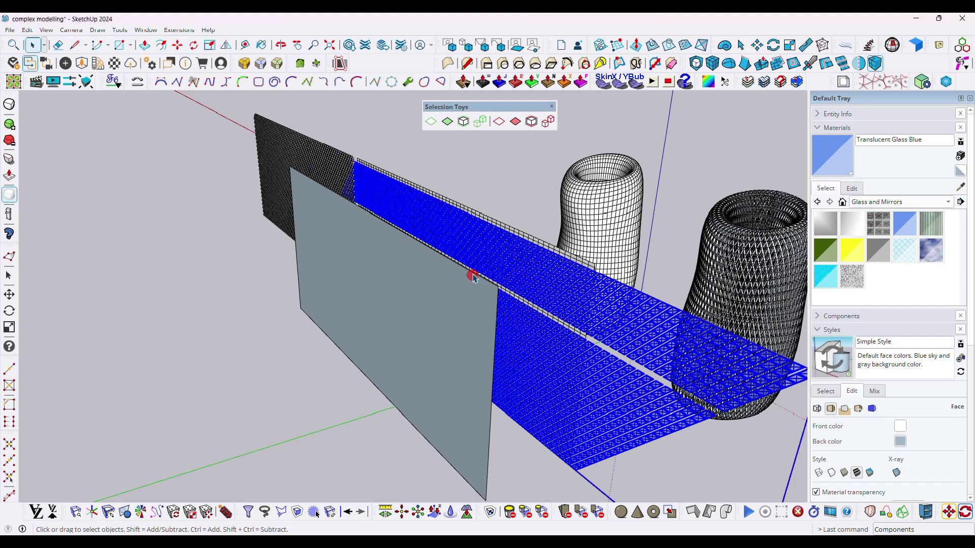
Step: Trim the overhanging panels of the group along the grid's side edges with Curic Knife
left_click_drag(330, 63, 376, 141)
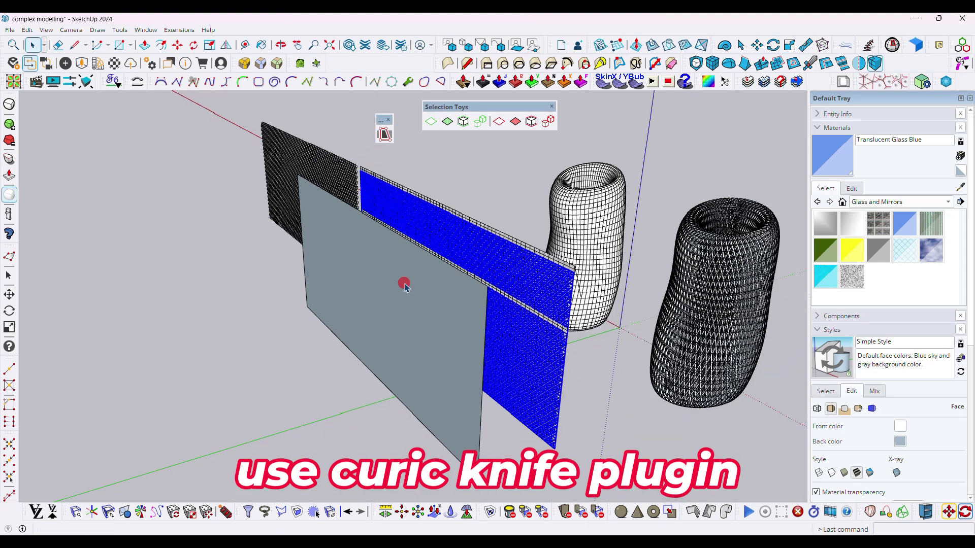
Step: Delete the large rectangle standing in front of the trimmed panels on the flat grid
left_click(252, 366)
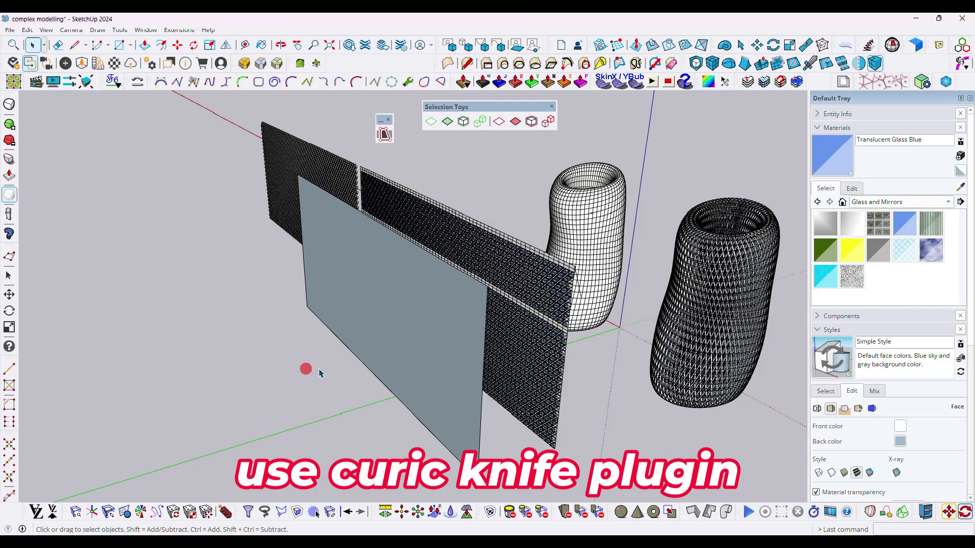
middle_click_drag(328, 371, 398, 354)
double_click(395, 299)
key("Delete")
Step: Wrap the framed glass panels from the flat grid onto the gridded tower surface with Flowify without Cut
middle_click_drag(390, 319, 489, 246)
left_click(449, 266)
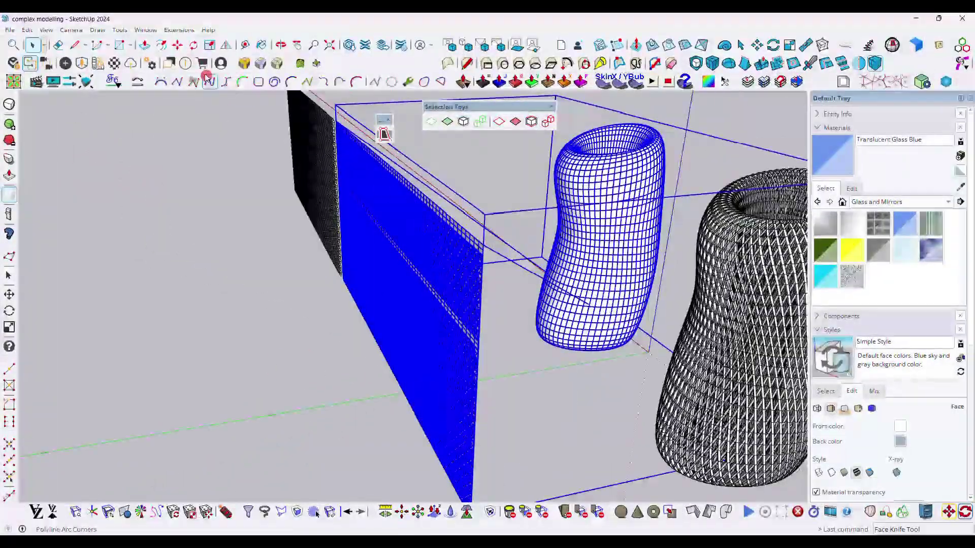
left_click(179, 30)
mouse_move(286, 115)
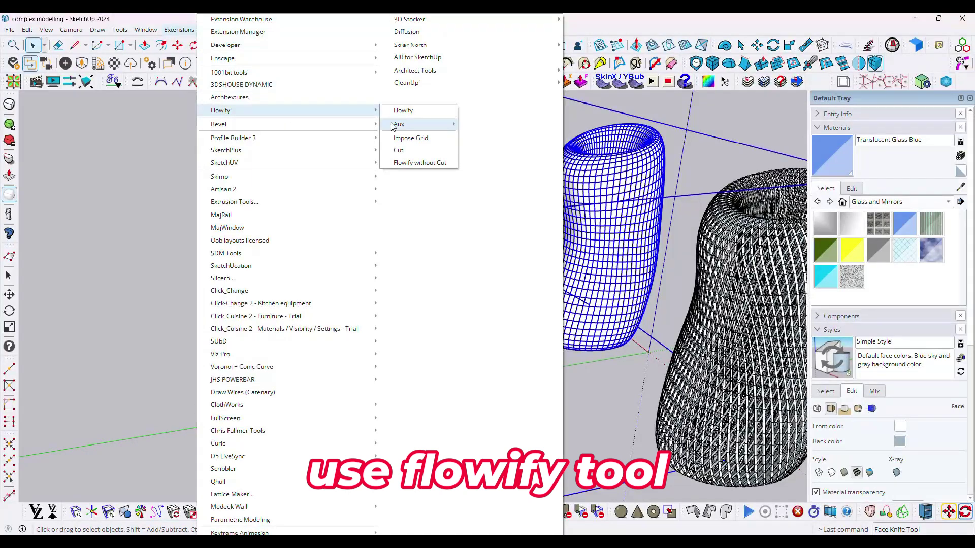
left_click(416, 163)
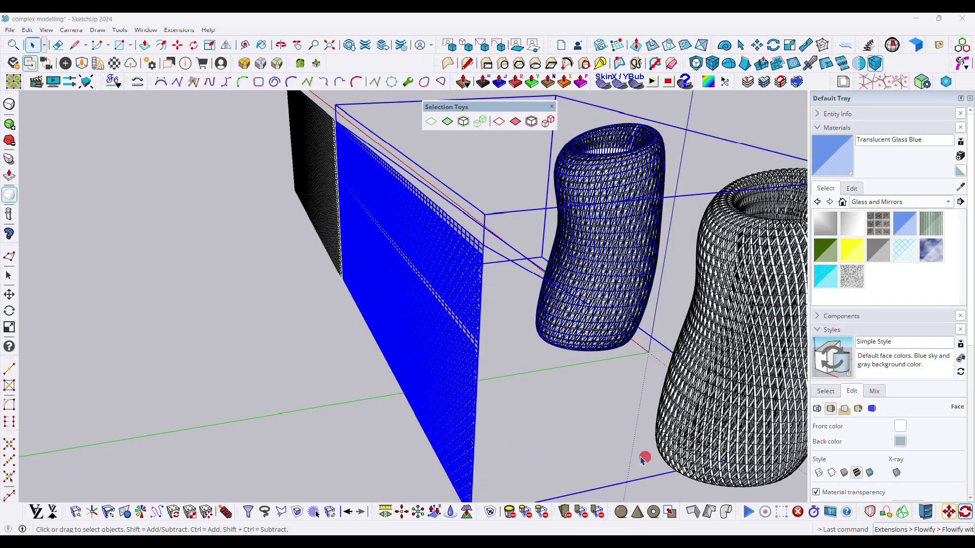
Step: Clear the selection and turn off edge display for the model
scroll(312, 319, "down", 3)
left_click(284, 320)
scroll(480, 305, "up", 8)
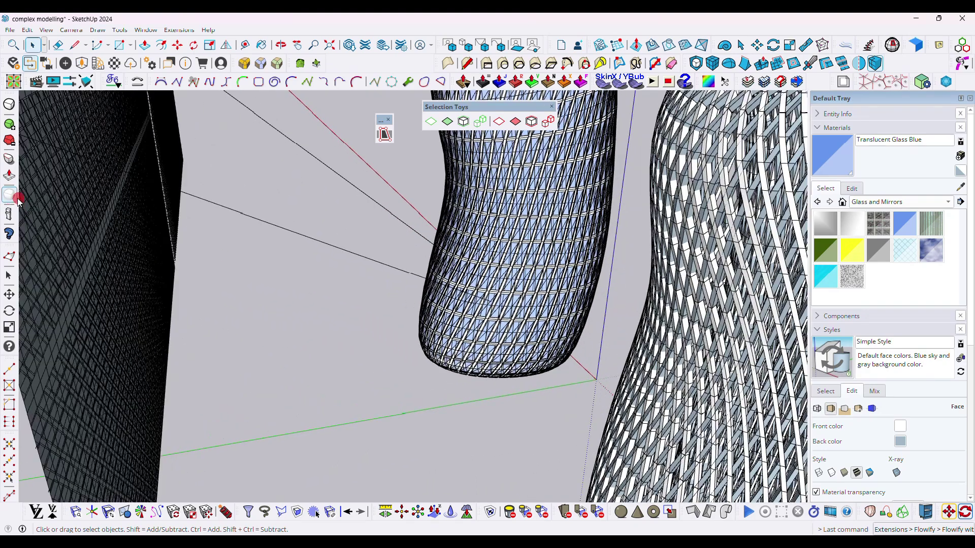
left_click(14, 197)
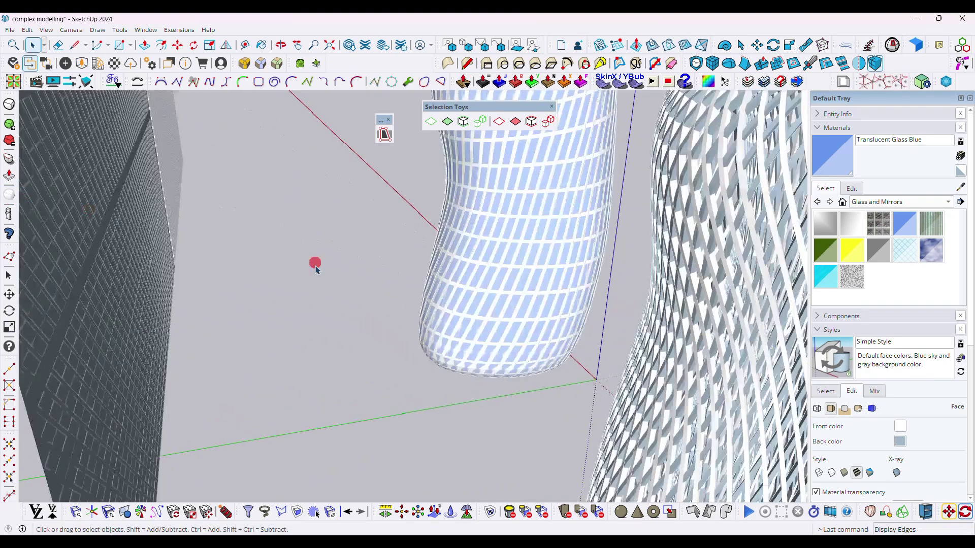
Step: Move the framed glass tower along the red axis so it sits inside the tower of crossing slanted bars
scroll(496, 315, "down", 5)
middle_click_drag(496, 315, 433, 312)
left_click(432, 311)
scroll(427, 325, "up", 4)
key("m")
left_click(392, 329)
scroll(406, 340, "down", 3)
key("ctrl")
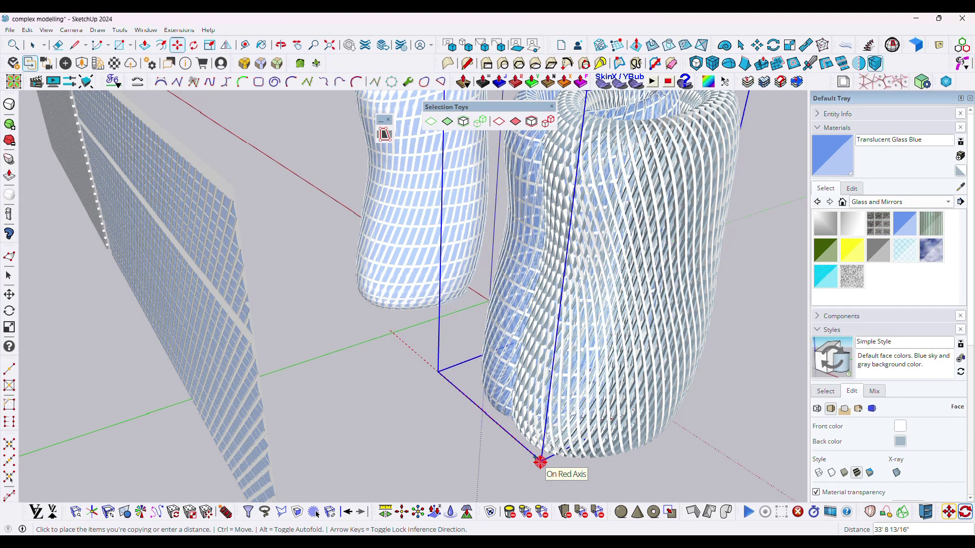
key("ctrl")
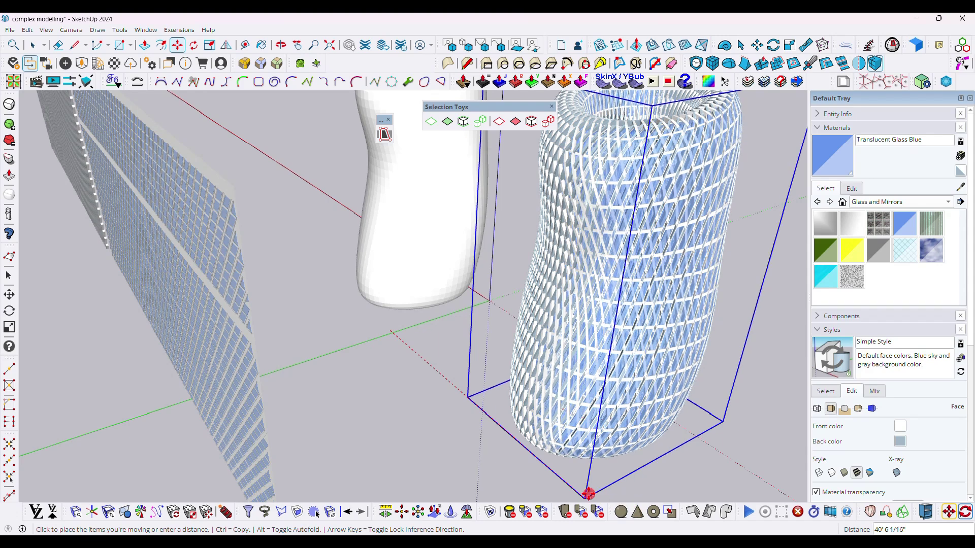
scroll(573, 463, "up", 6)
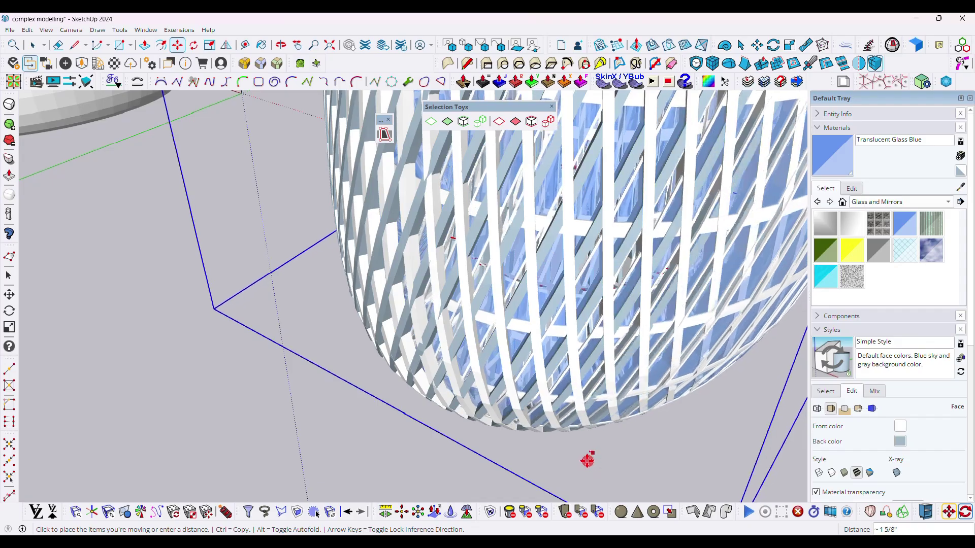
key("space")
Step: Paint the slanted bars around the glass tower with new material swatches
scroll(497, 425, "down", 3)
middle_click_drag(496, 392, 438, 445)
scroll(438, 446, "down", 4)
middle_click_drag(496, 396, 424, 198)
scroll(536, 237, "up", 3)
mouse_move(537, 236)
middle_mouse_down()
mouse_move(394, 235)
mouse_move(344, 224)
mouse_move(631, 220)
mouse_move(678, 229)
middle_mouse_up()
key("b")
left_click(899, 202)
left_click(903, 228)
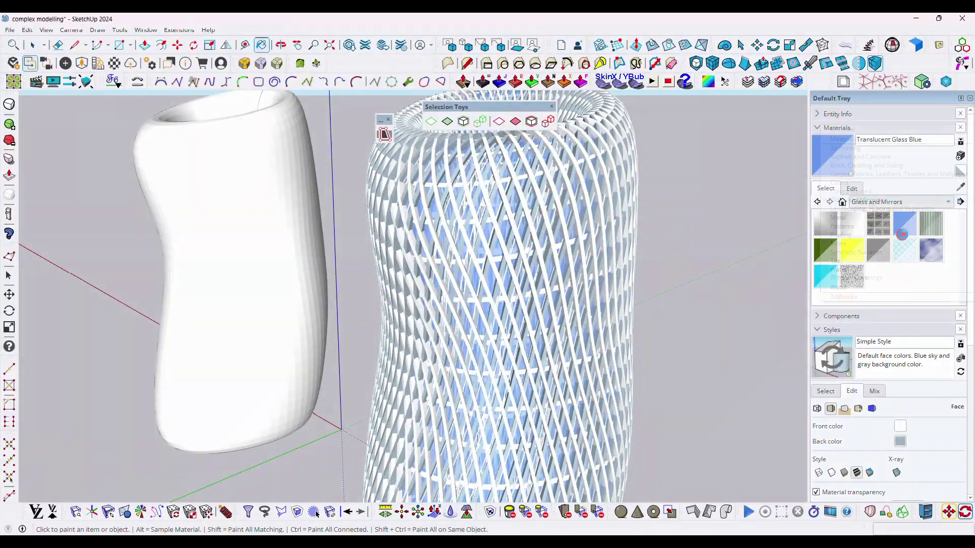
left_click(852, 223)
left_click(904, 224)
left_click(569, 198)
mouse_move(569, 196)
middle_mouse_down()
mouse_move(479, 224)
mouse_move(494, 264)
mouse_move(455, 144)
mouse_move(458, 278)
middle_mouse_up()
left_click(826, 224)
left_click(474, 233)
scroll(474, 233, "down", 5)
key("space")
scroll(457, 278, "up", 6)
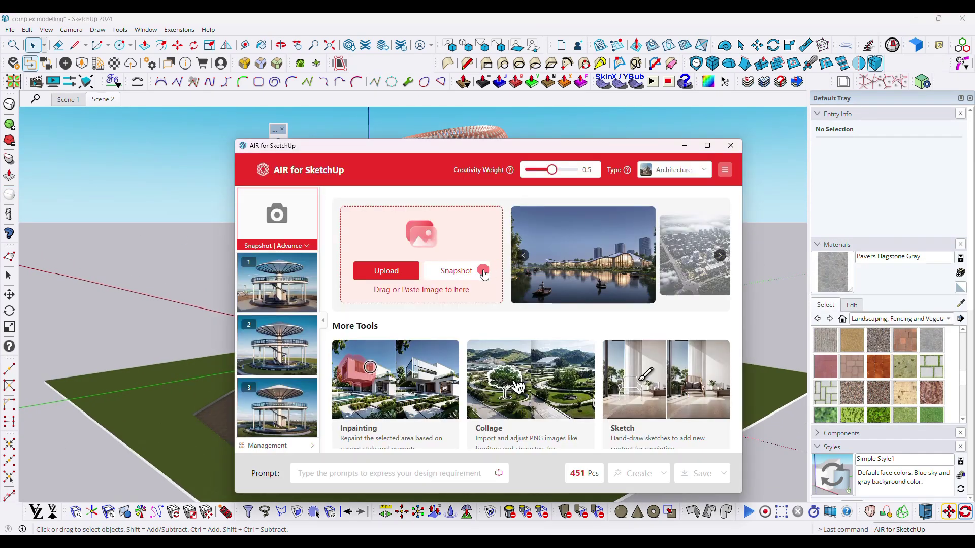
Step: Capture a snapshot of the tower scene in AIR for SketchUp, reframe the model view and refresh the snapshot
left_click(464, 274)
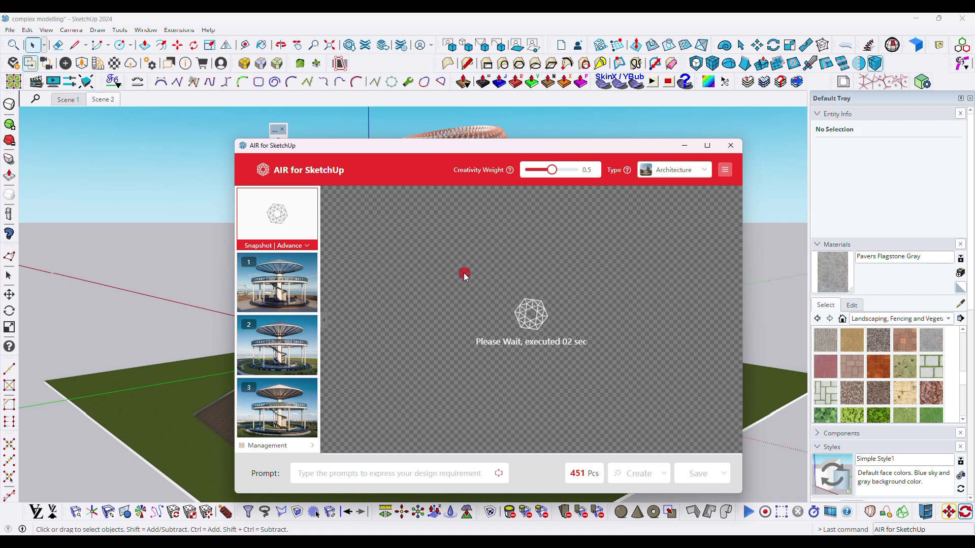
scroll(148, 313, "up", 5)
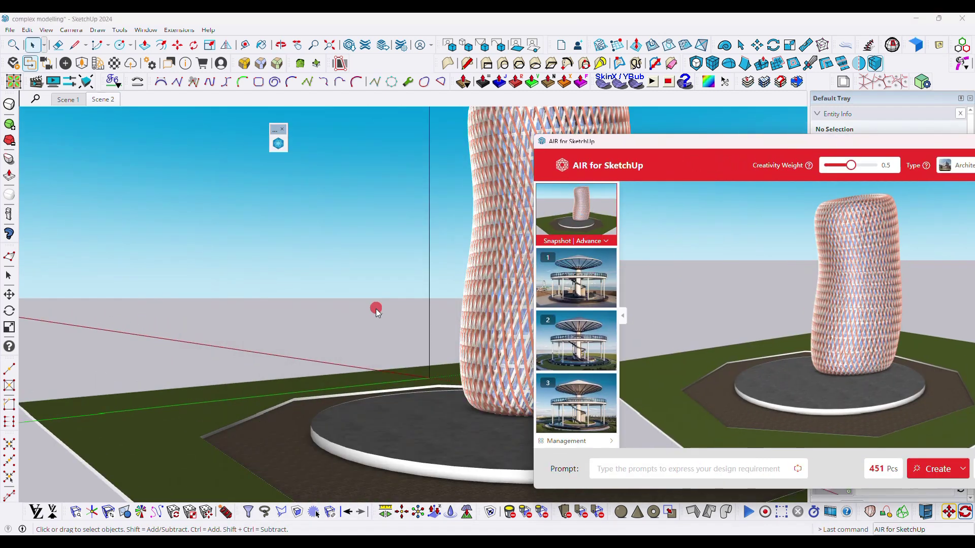
scroll(375, 311, "down", 5)
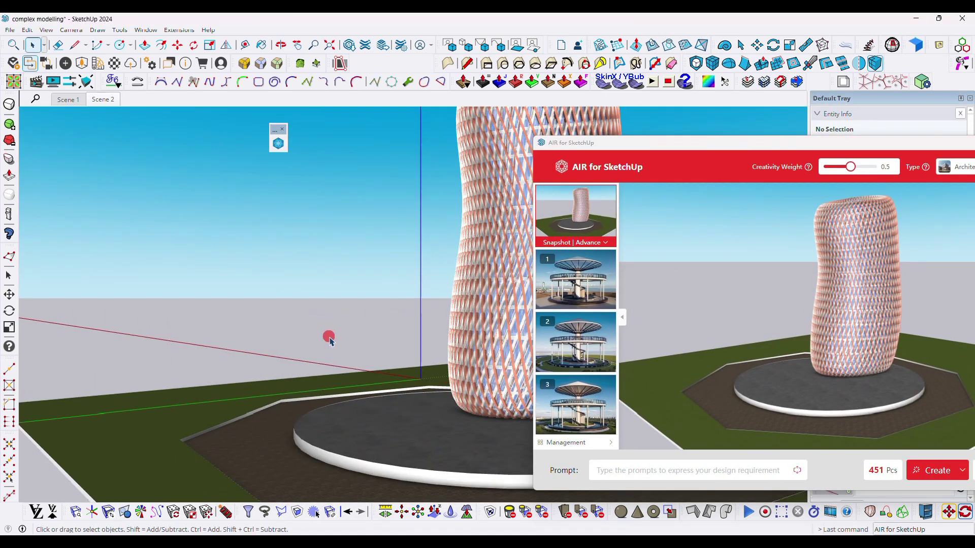
middle_click_drag(353, 342, 384, 348)
mouse_move(625, 146)
left_mouse_down()
mouse_move(466, 146)
mouse_move(330, 123)
left_mouse_up()
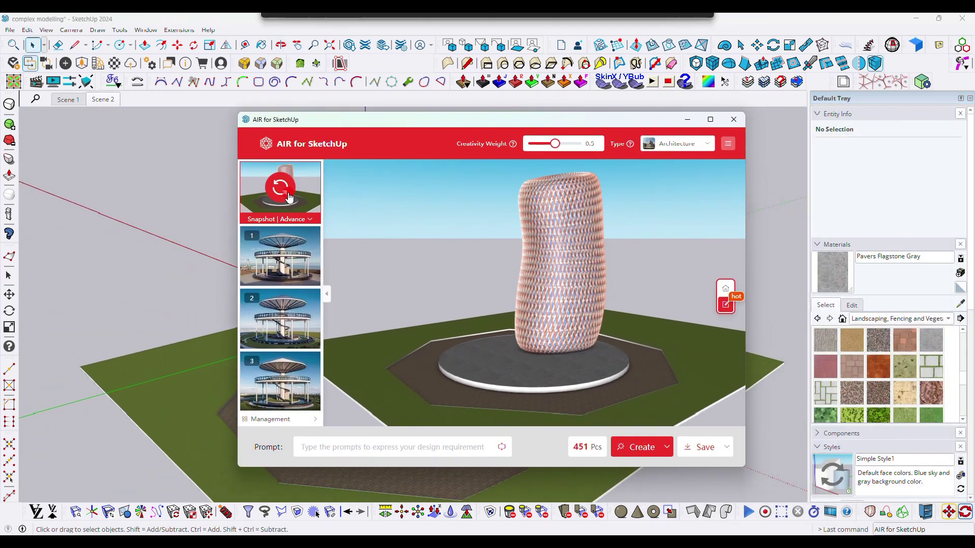
left_click(280, 193)
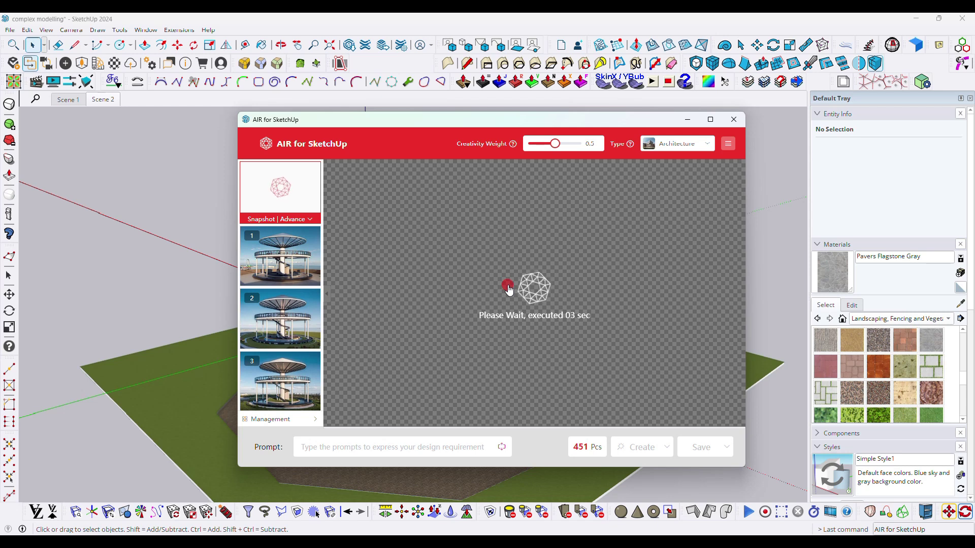
Step: Browse the architecture render types and styles, and set the type to Urban Aerial, Style 07
left_click(669, 145)
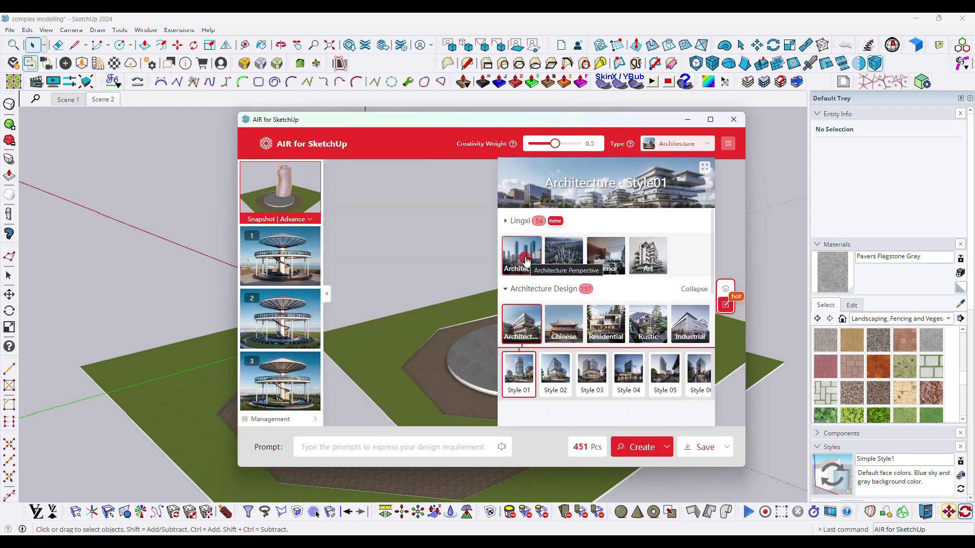
left_click(518, 331)
left_click(519, 331)
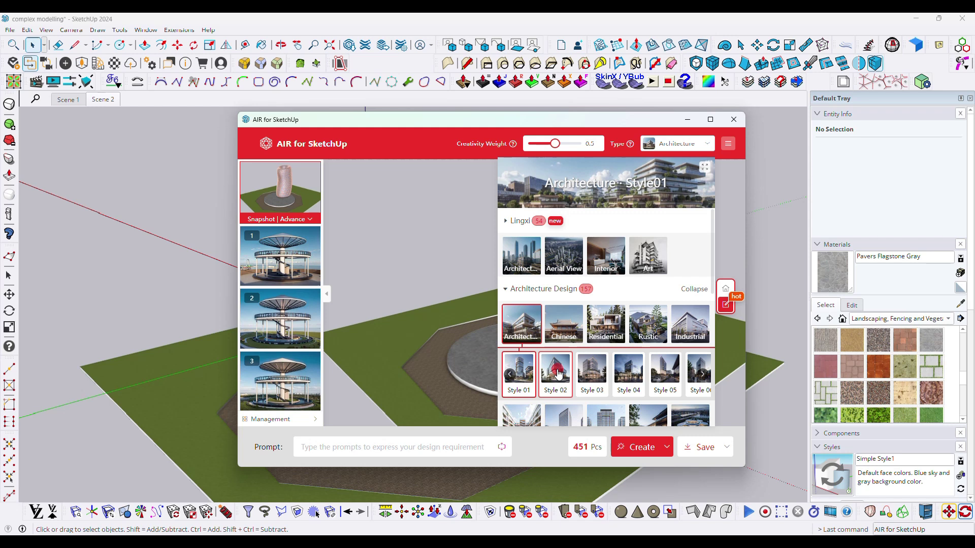
left_click(698, 370)
left_click(677, 145)
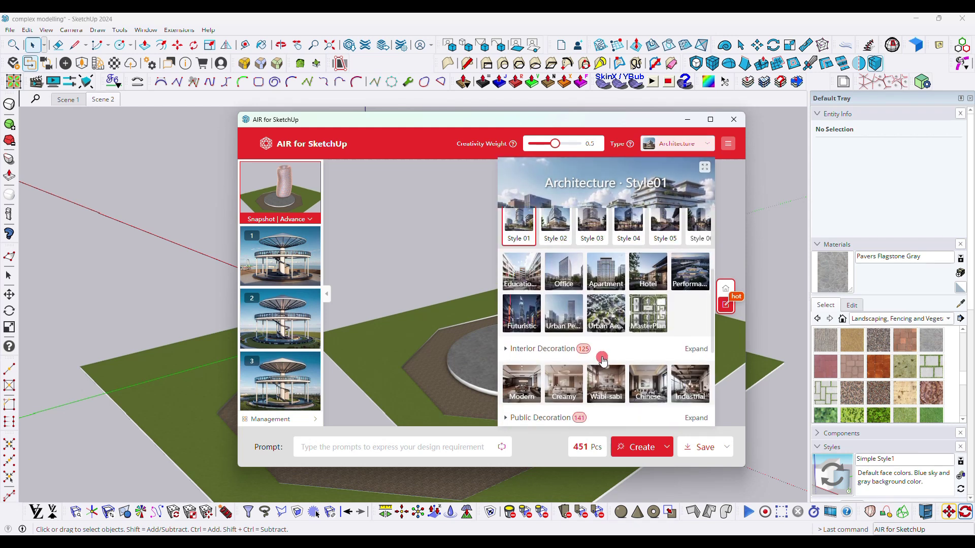
left_click(601, 314)
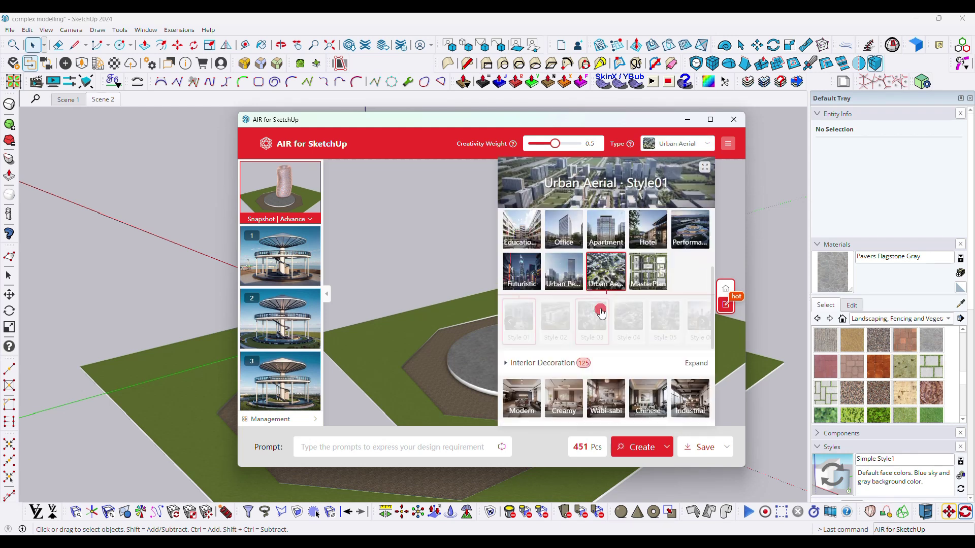
left_click(702, 322)
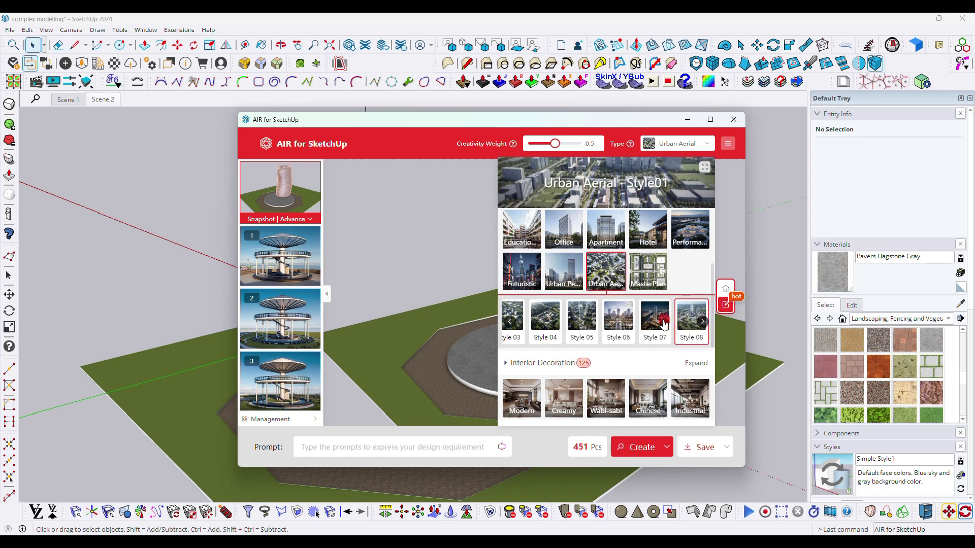
mouse_move(646, 325)
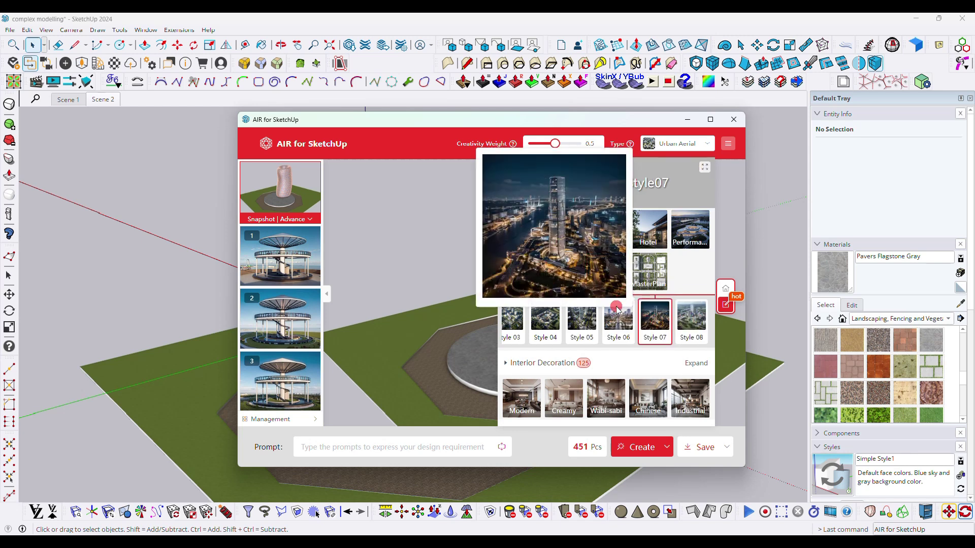
mouse_move(577, 325)
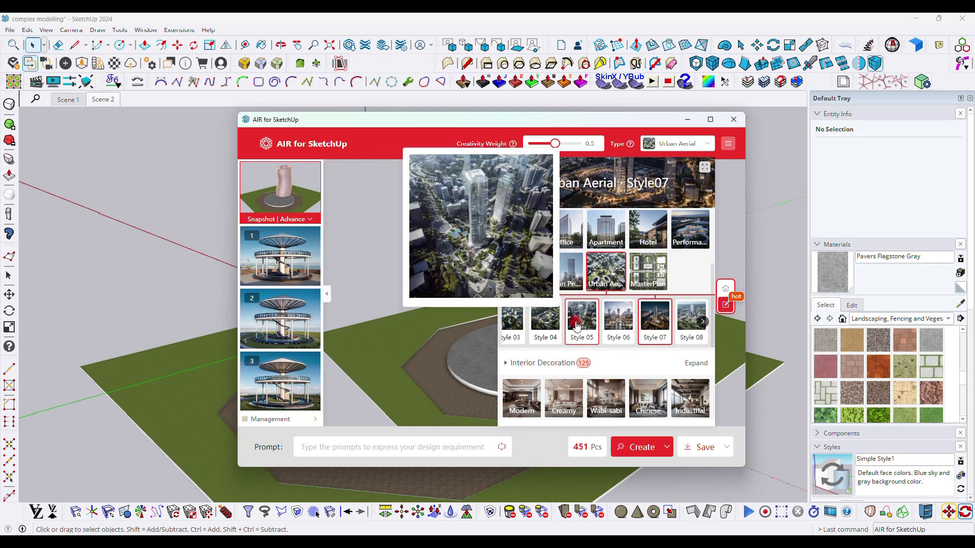
Step: Choose a creation option, generate AI renders from the snapshot and compare a render with the original view
left_click(668, 447)
left_click(700, 406)
left_click(639, 447)
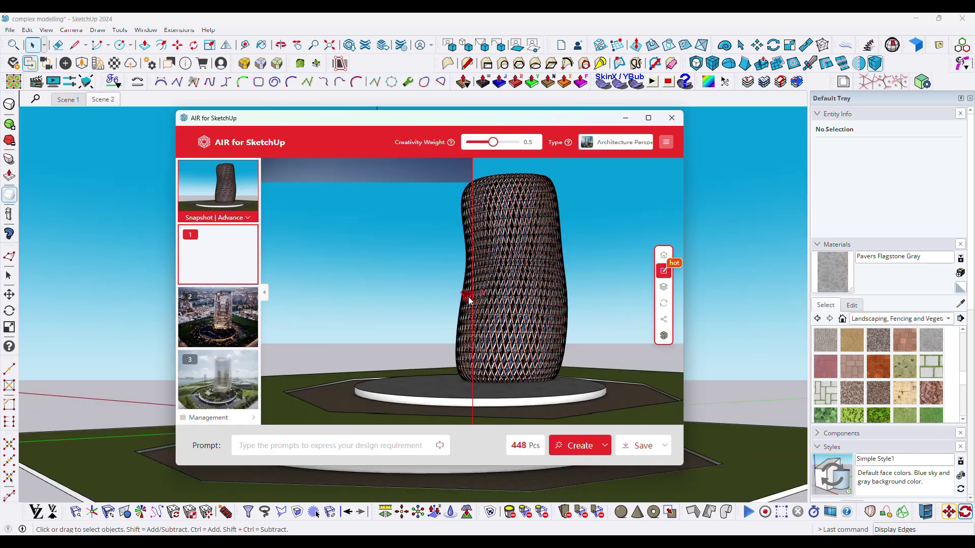
left_click_drag(472, 296, 709, 315)
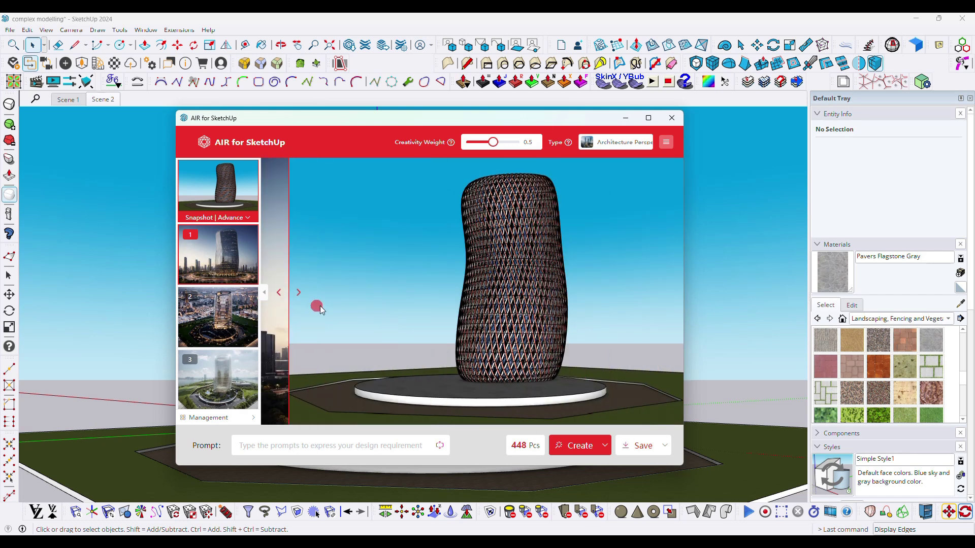